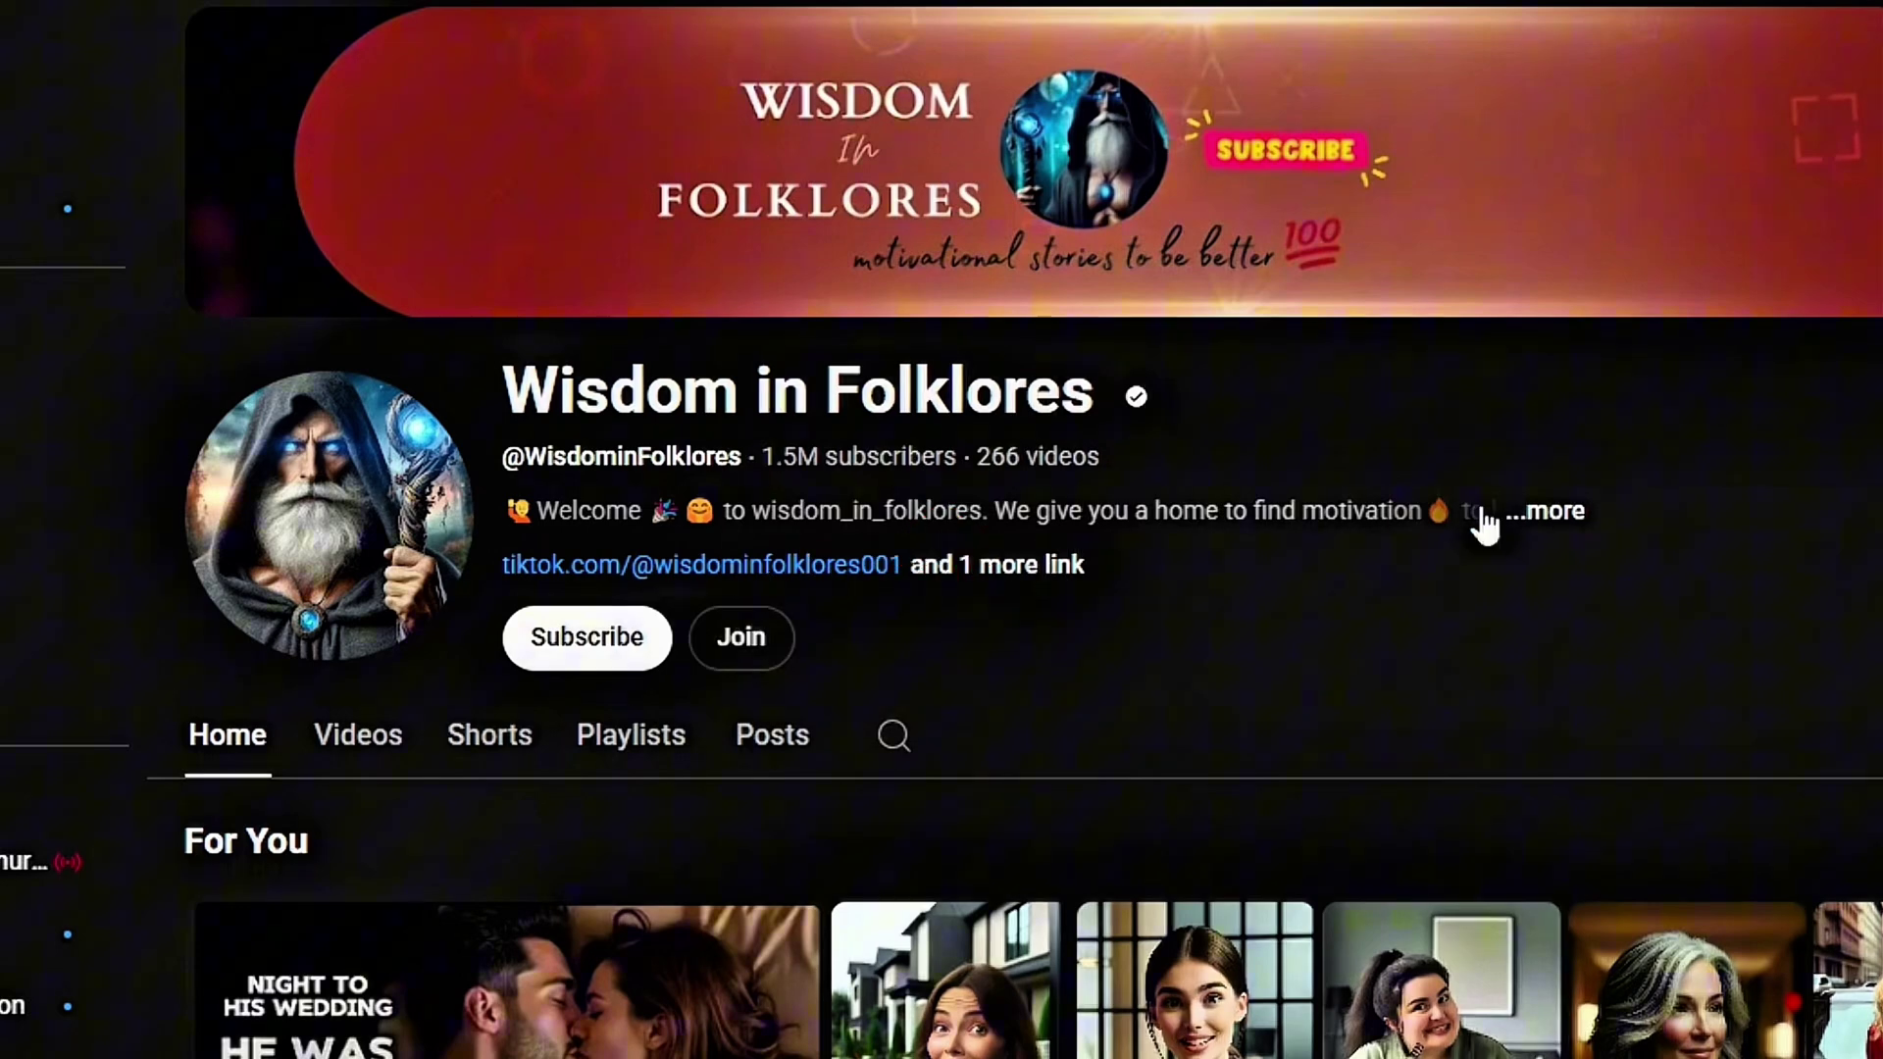
# Expand the Wisdom in Folklores channel header to read its About details
pyautogui.click(1542, 511)
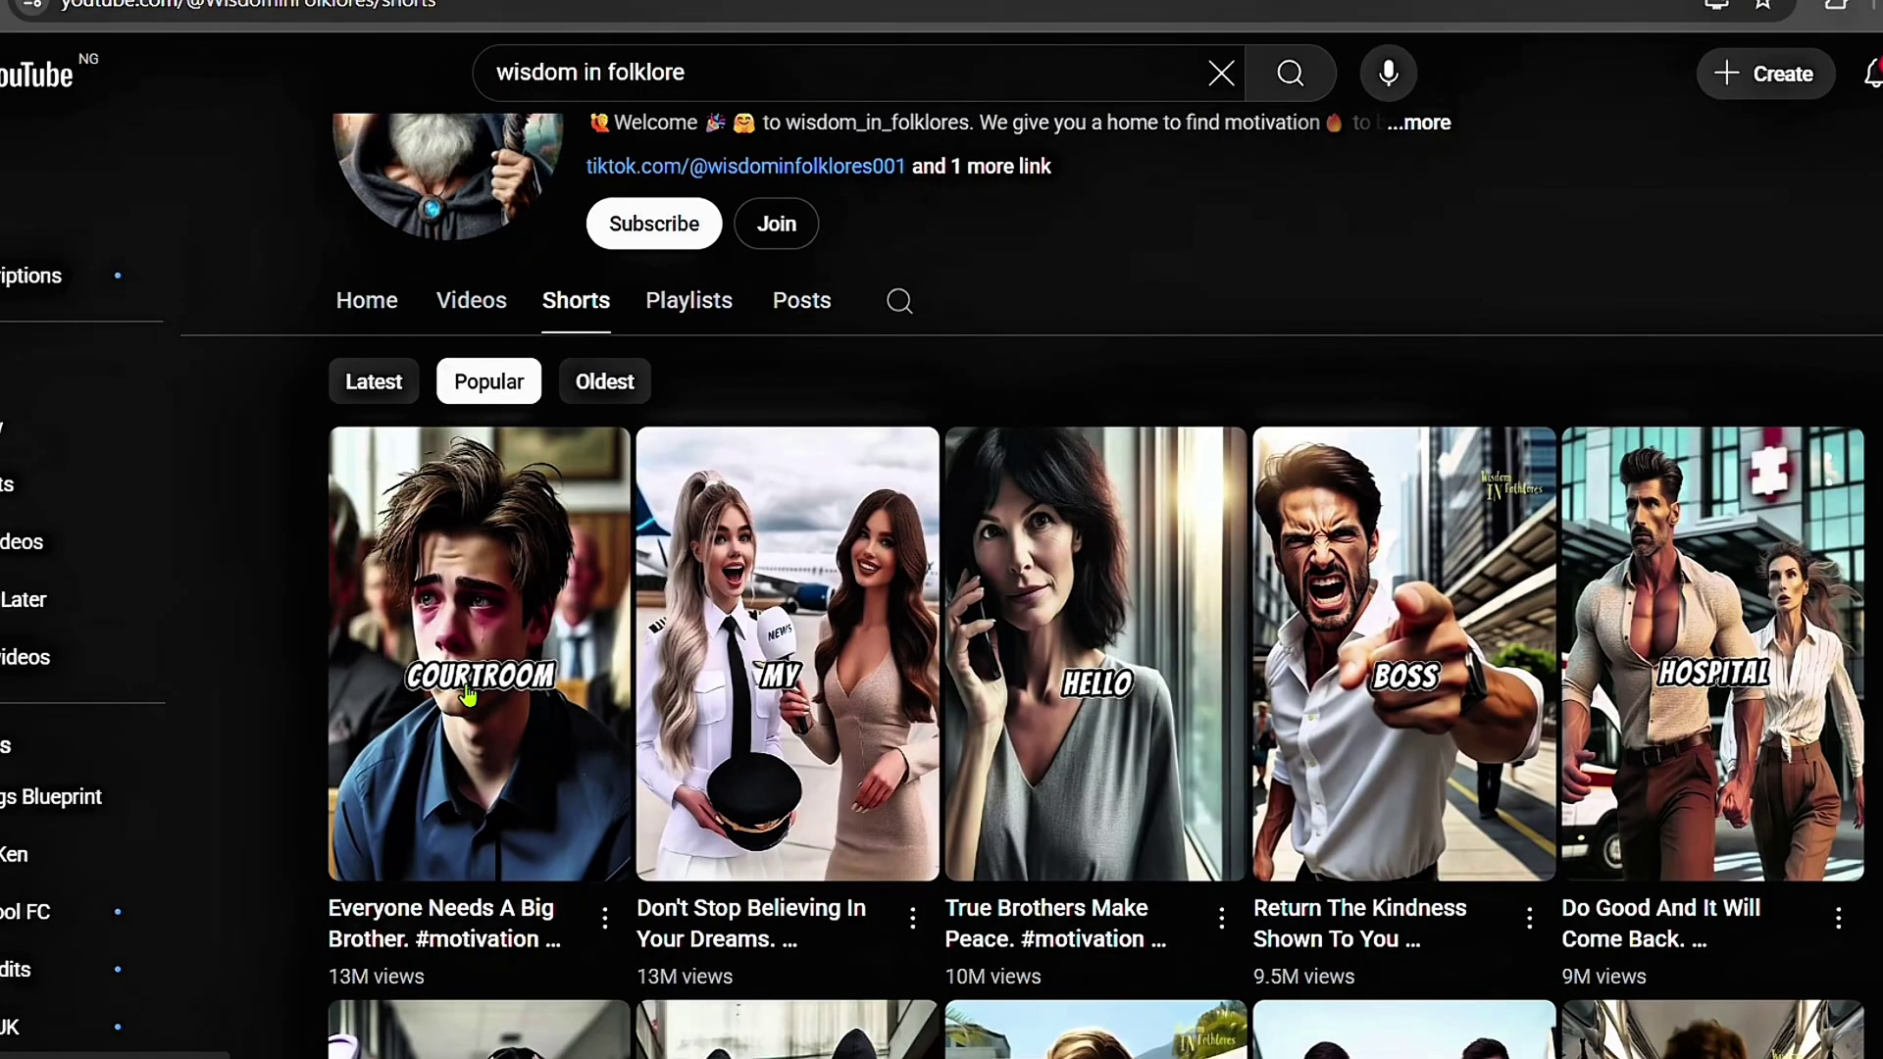
# Play the channel's short "Everyone Needs A Big Brother."
pyautogui.click(468, 697)
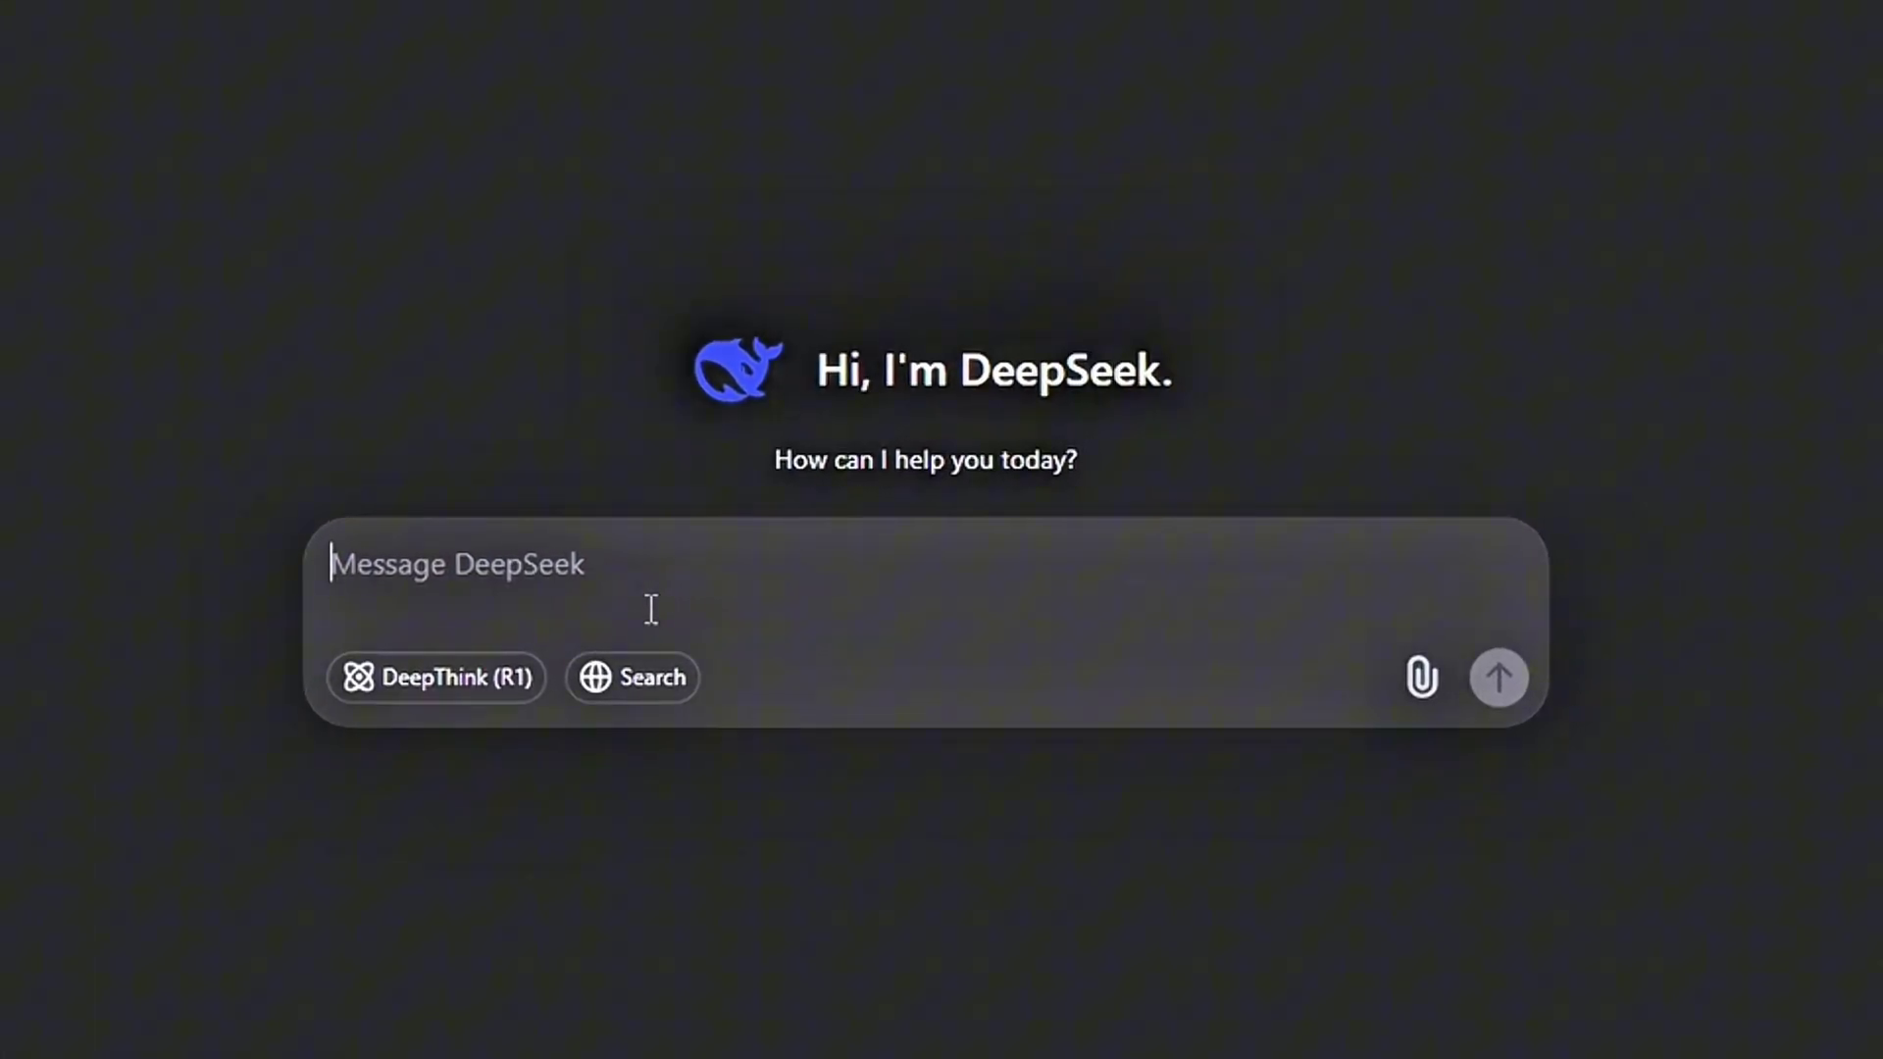
# Send DeepSeek the prompt asking for ten original wisdom-and-folklore channel names
pyautogui.write('Based on the following example YouTube channel names: "Echoes of Wisdom", "Tales Beyond Time", and "Ancient Insight", generate a list of completely original YouTube channel name ideas in the same niche. The names should reflect themes like timeless wisdom, ancient folklore, life lessons, historical myths, and thoughtful storytelling. Aim for names that are short, memorable, meaningful, and brandable for a faceless, automation-friendly YouTube channel. Avoid copying the examples directly, but capture the same mysterious, reflective, and wise tone. Give me a list of at least 10 strong, original, and creative YouTube channel name ideas.')
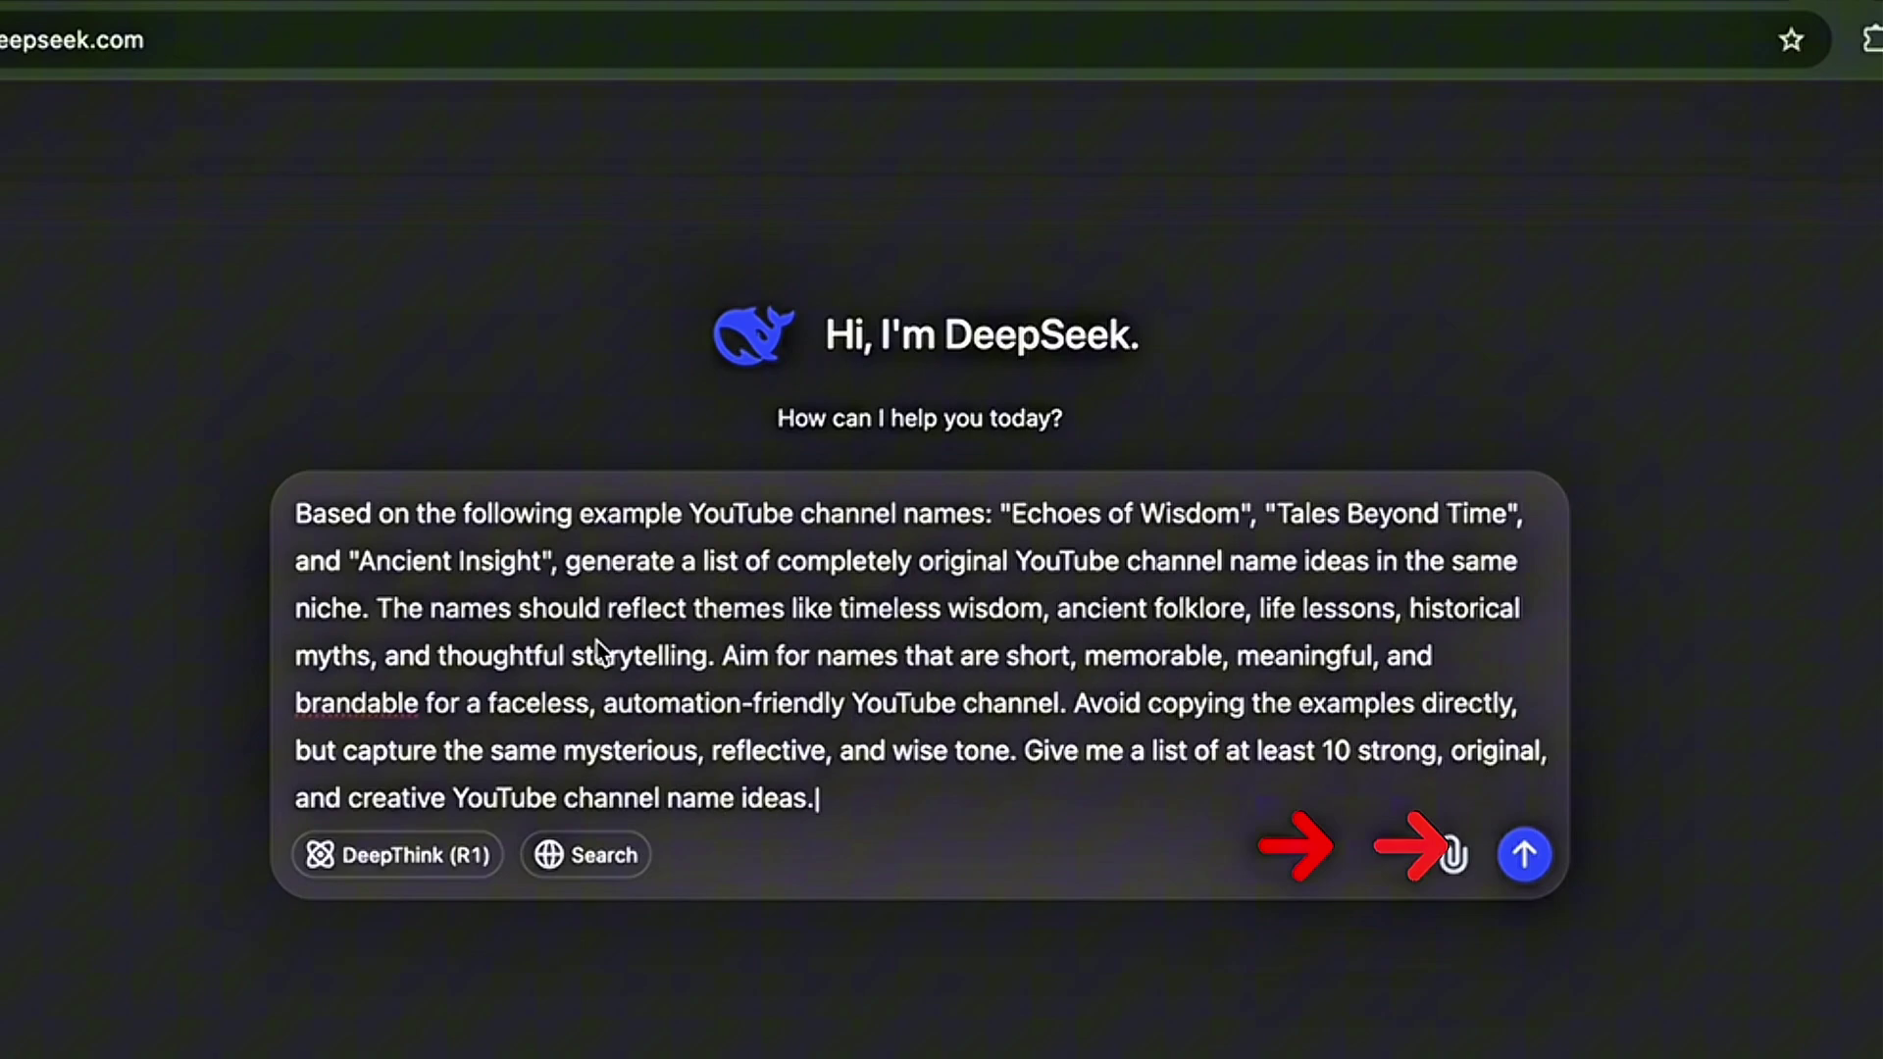
pyautogui.press('Return')
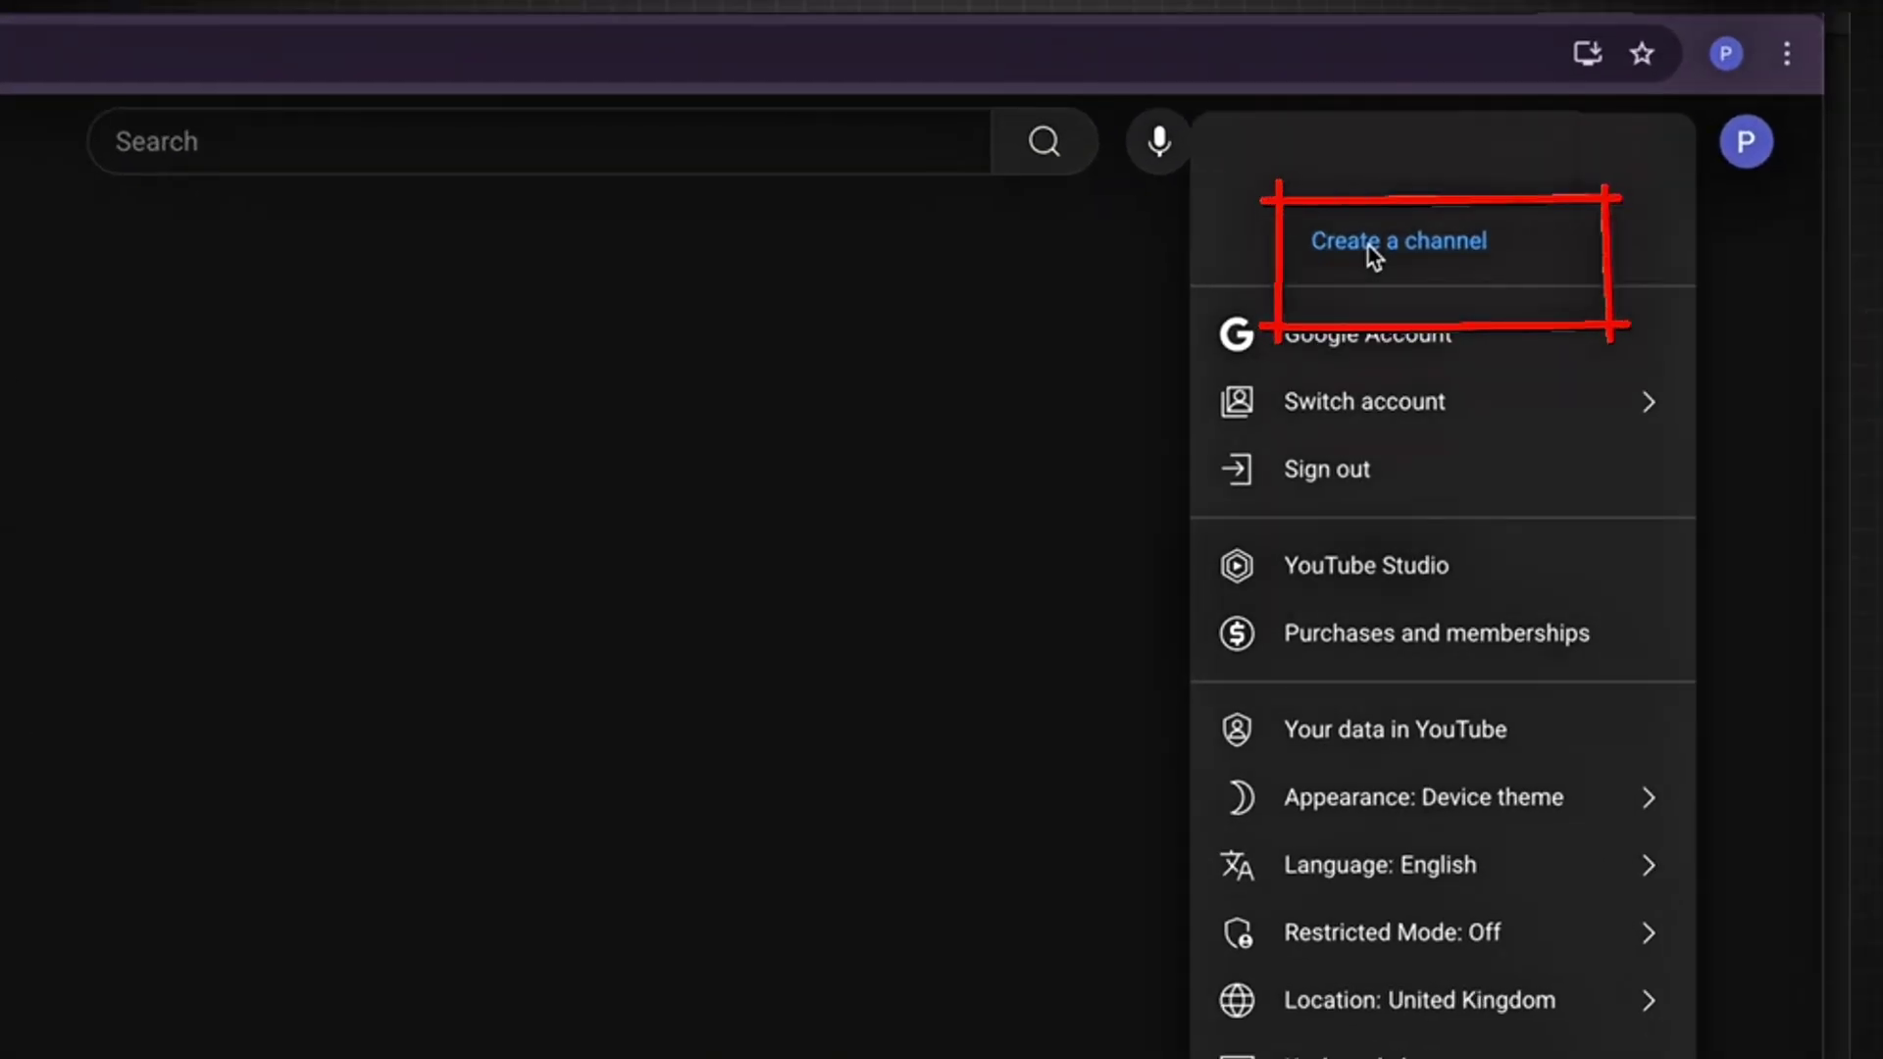
pyautogui.click(1369, 245)
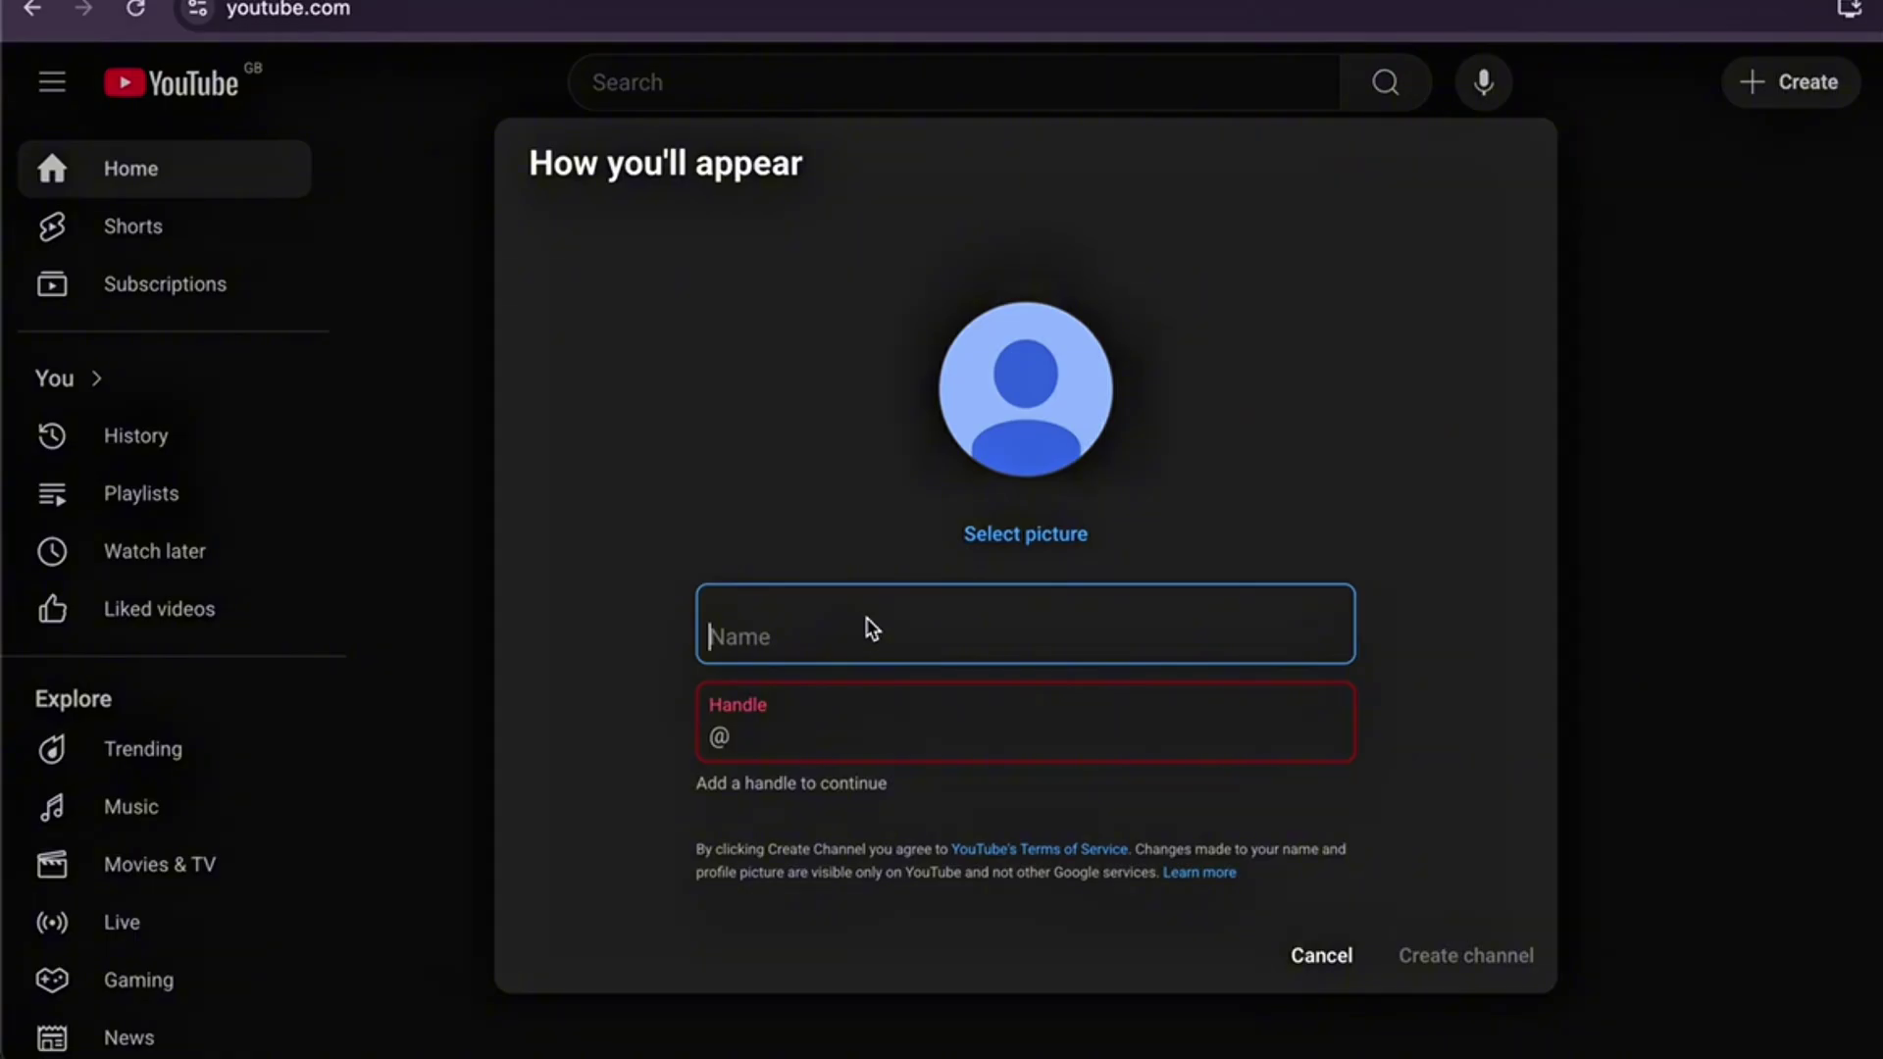
pyautogui.click(770, 650)
pyautogui.write('Timele')
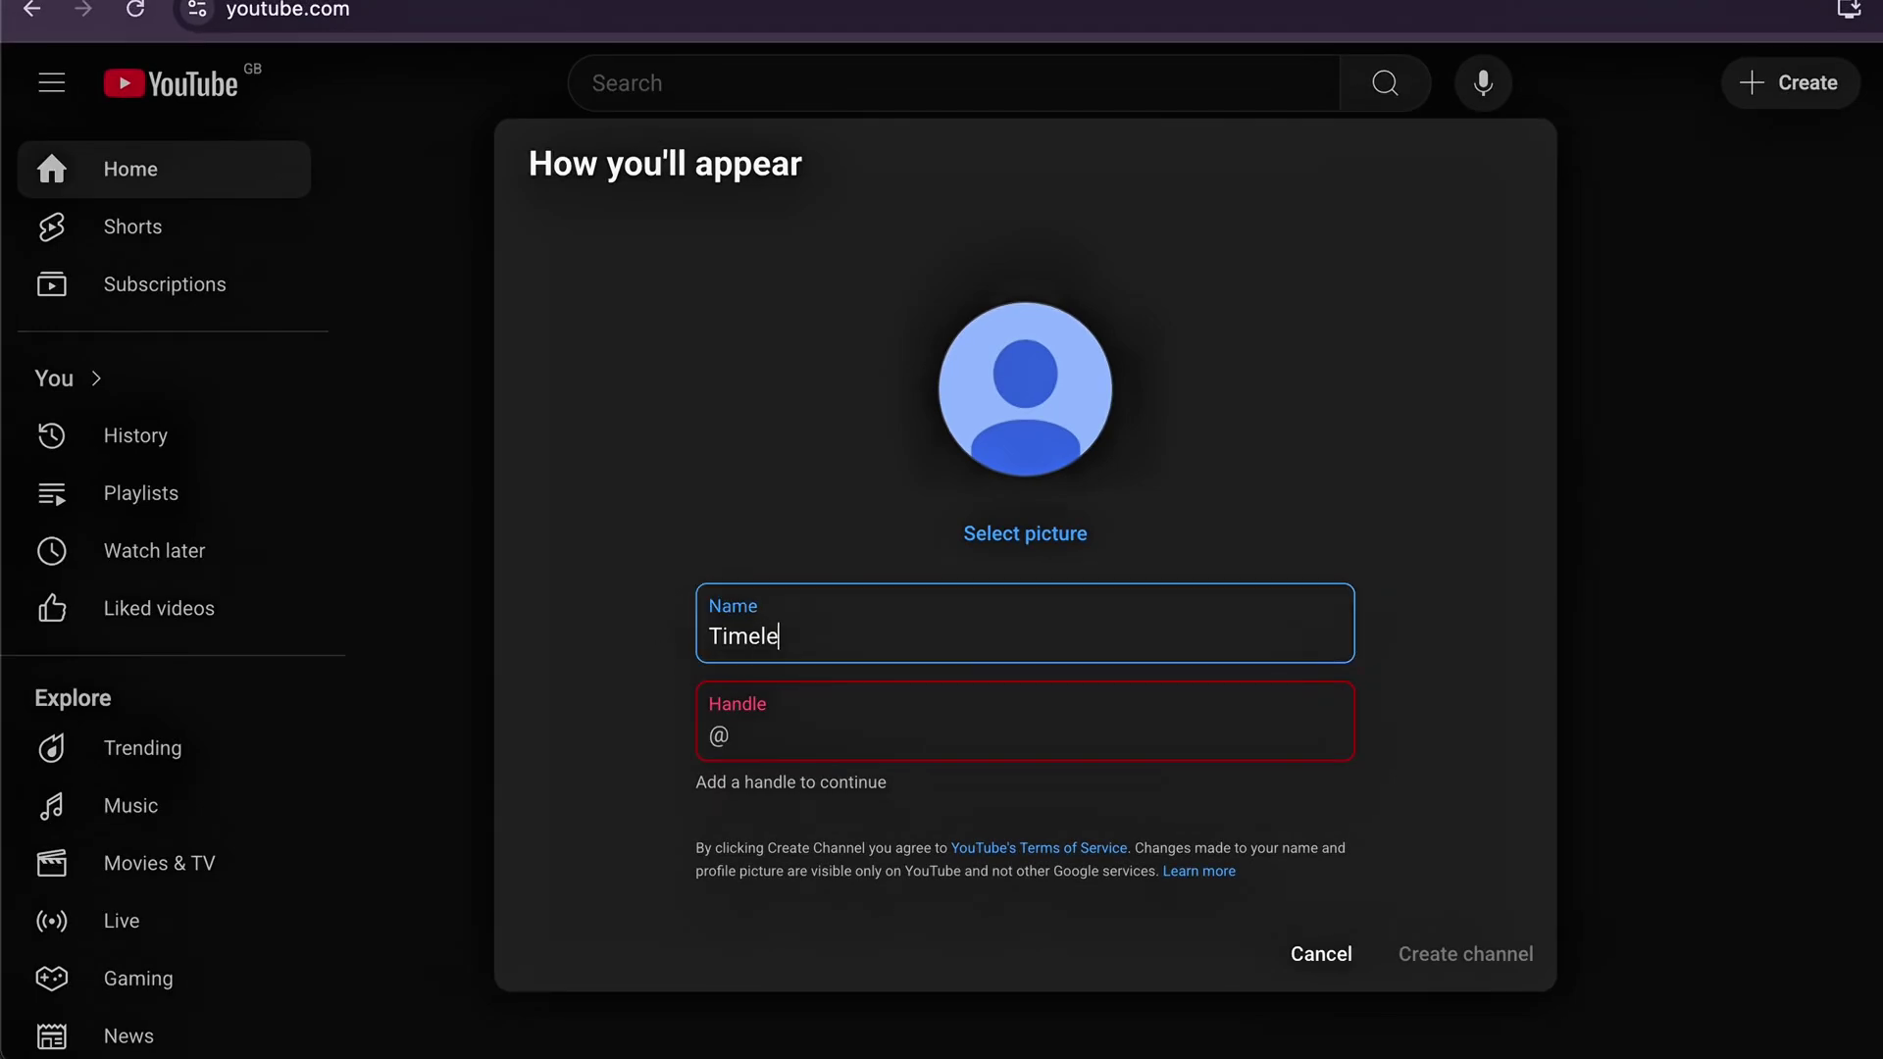
pyautogui.write('ss Fireside')
pyautogui.click(823, 737)
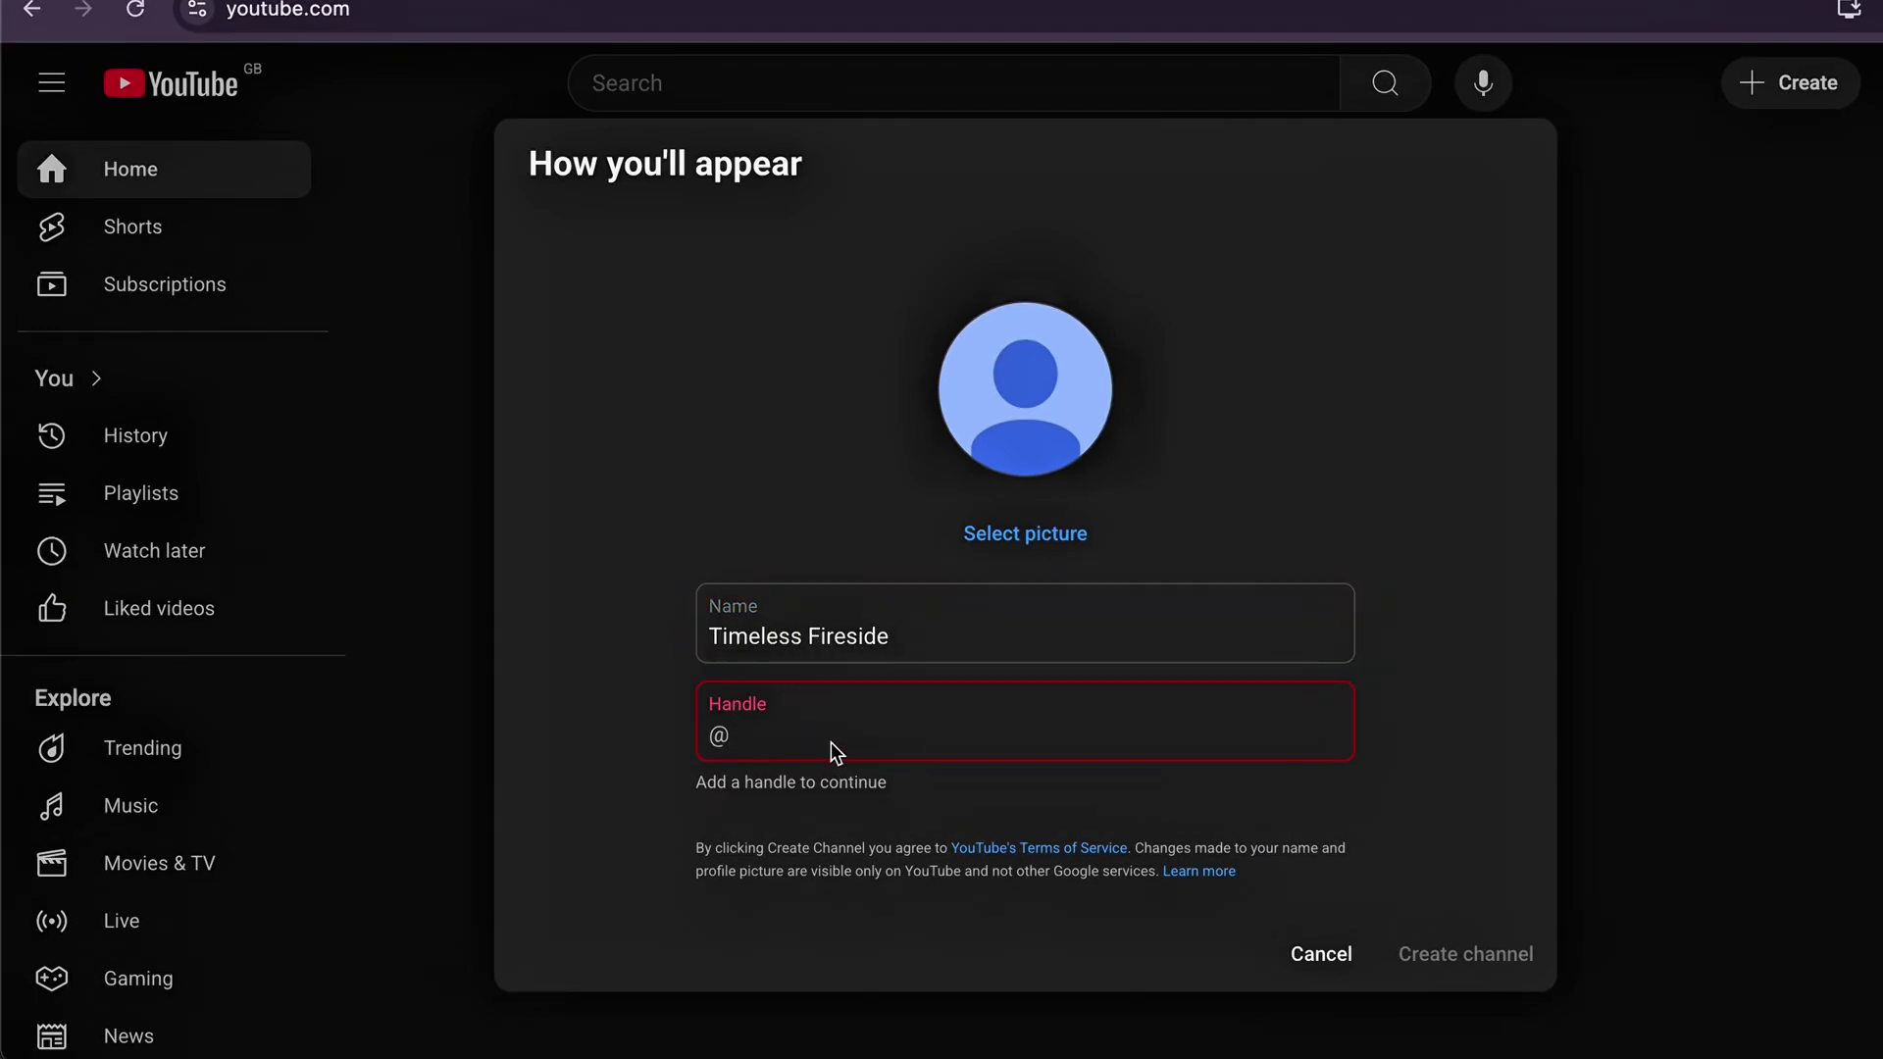
pyautogui.write('timelessfireside')
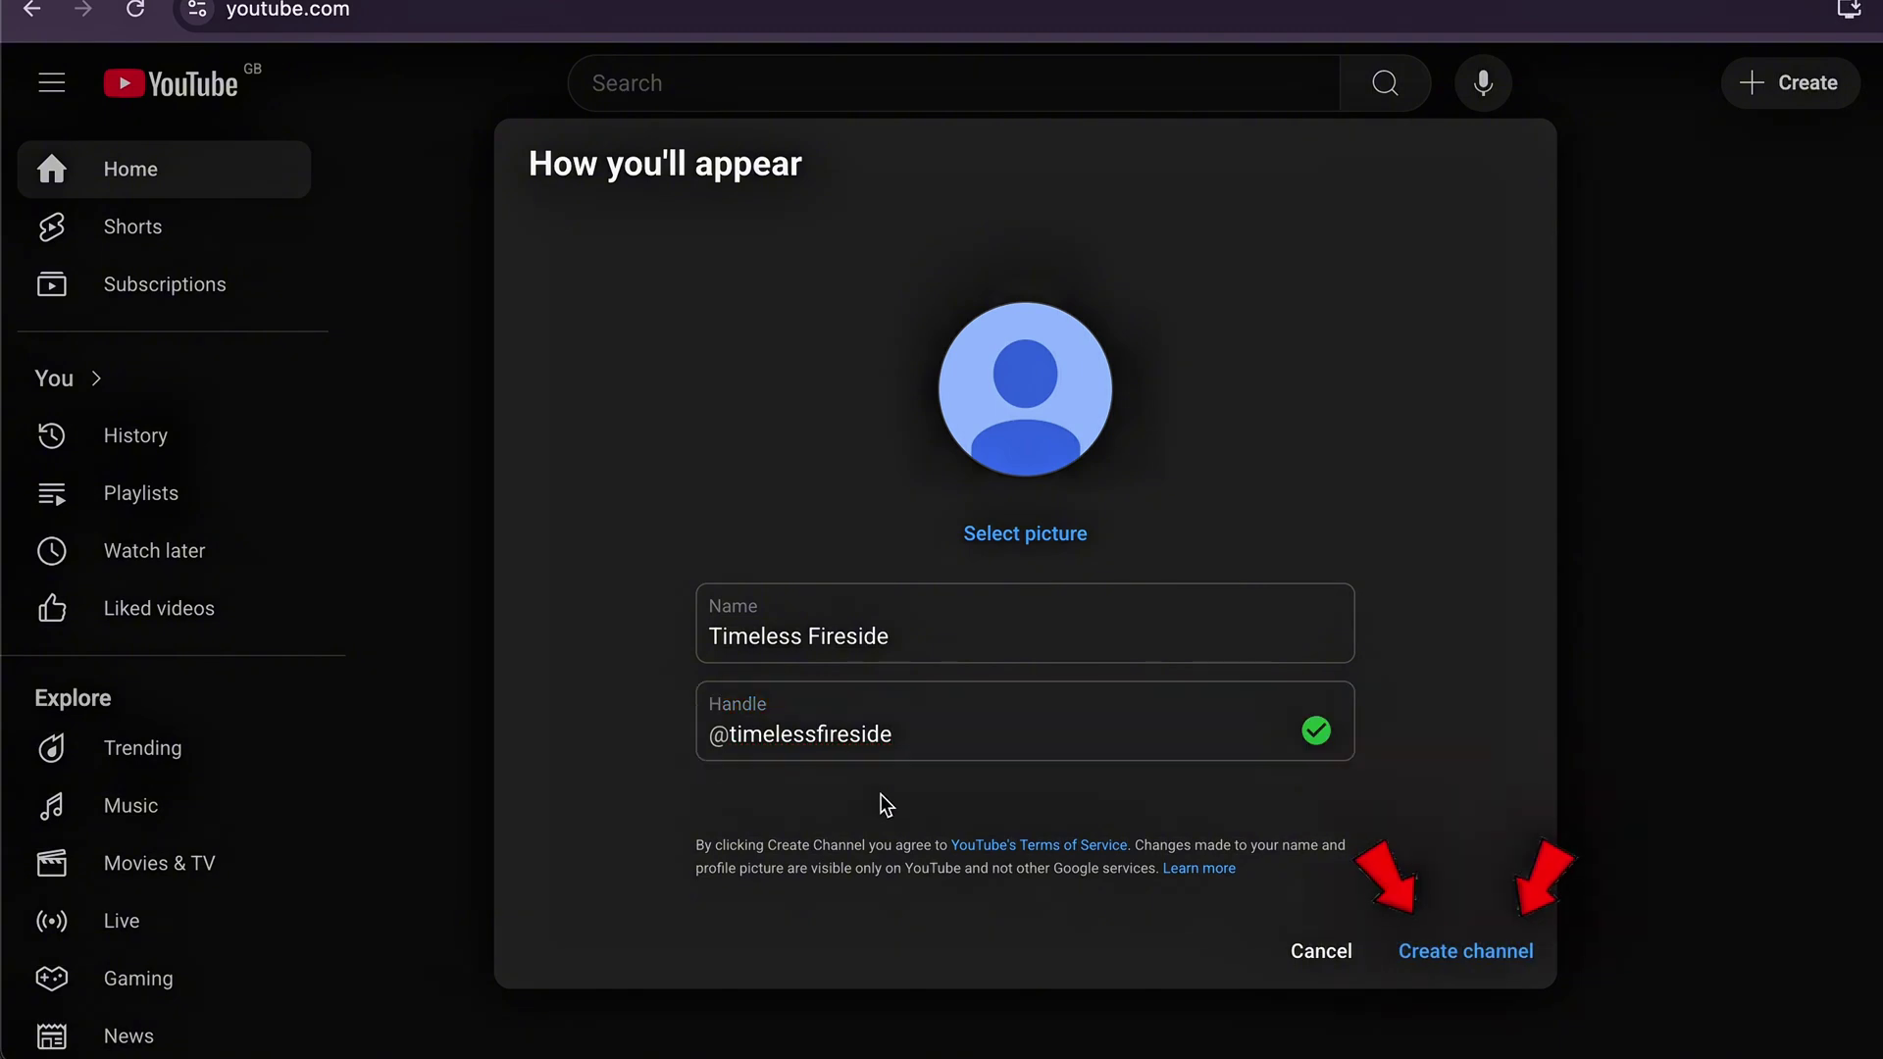
pyautogui.click(1431, 951)
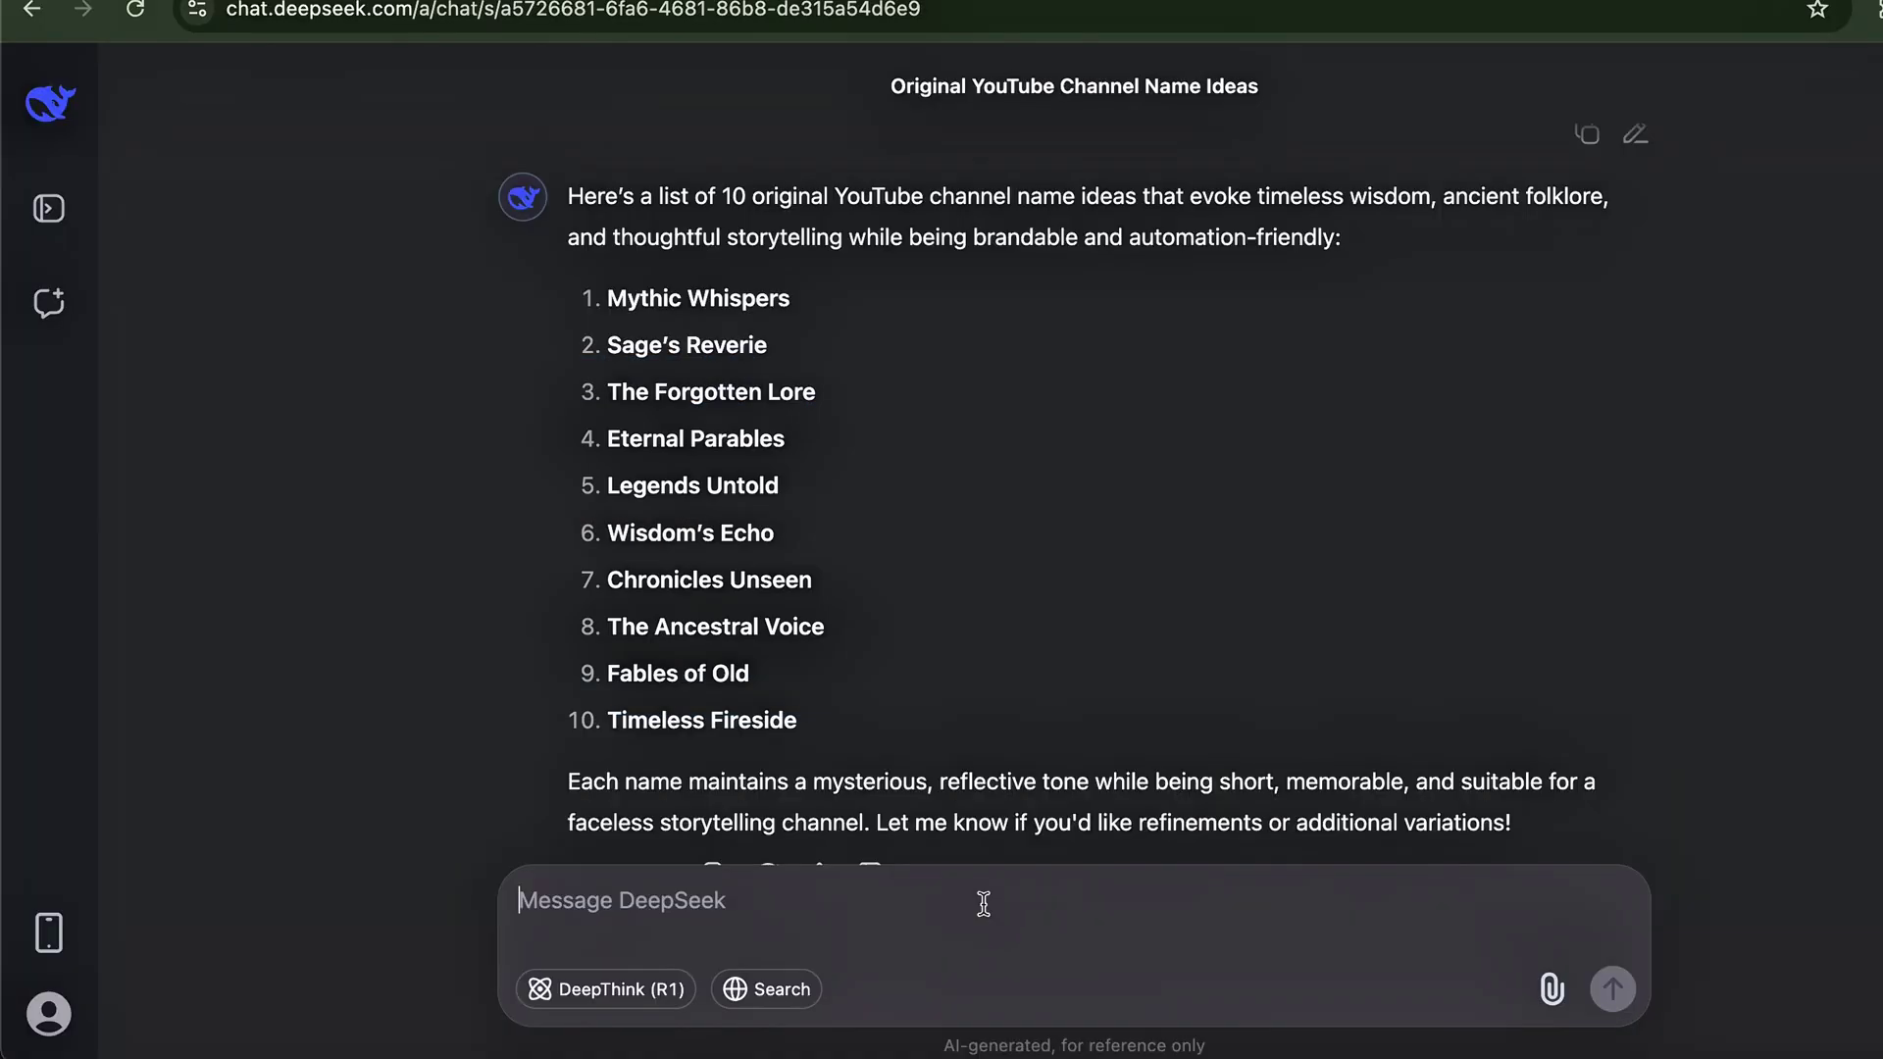
pyautogui.write('ription')
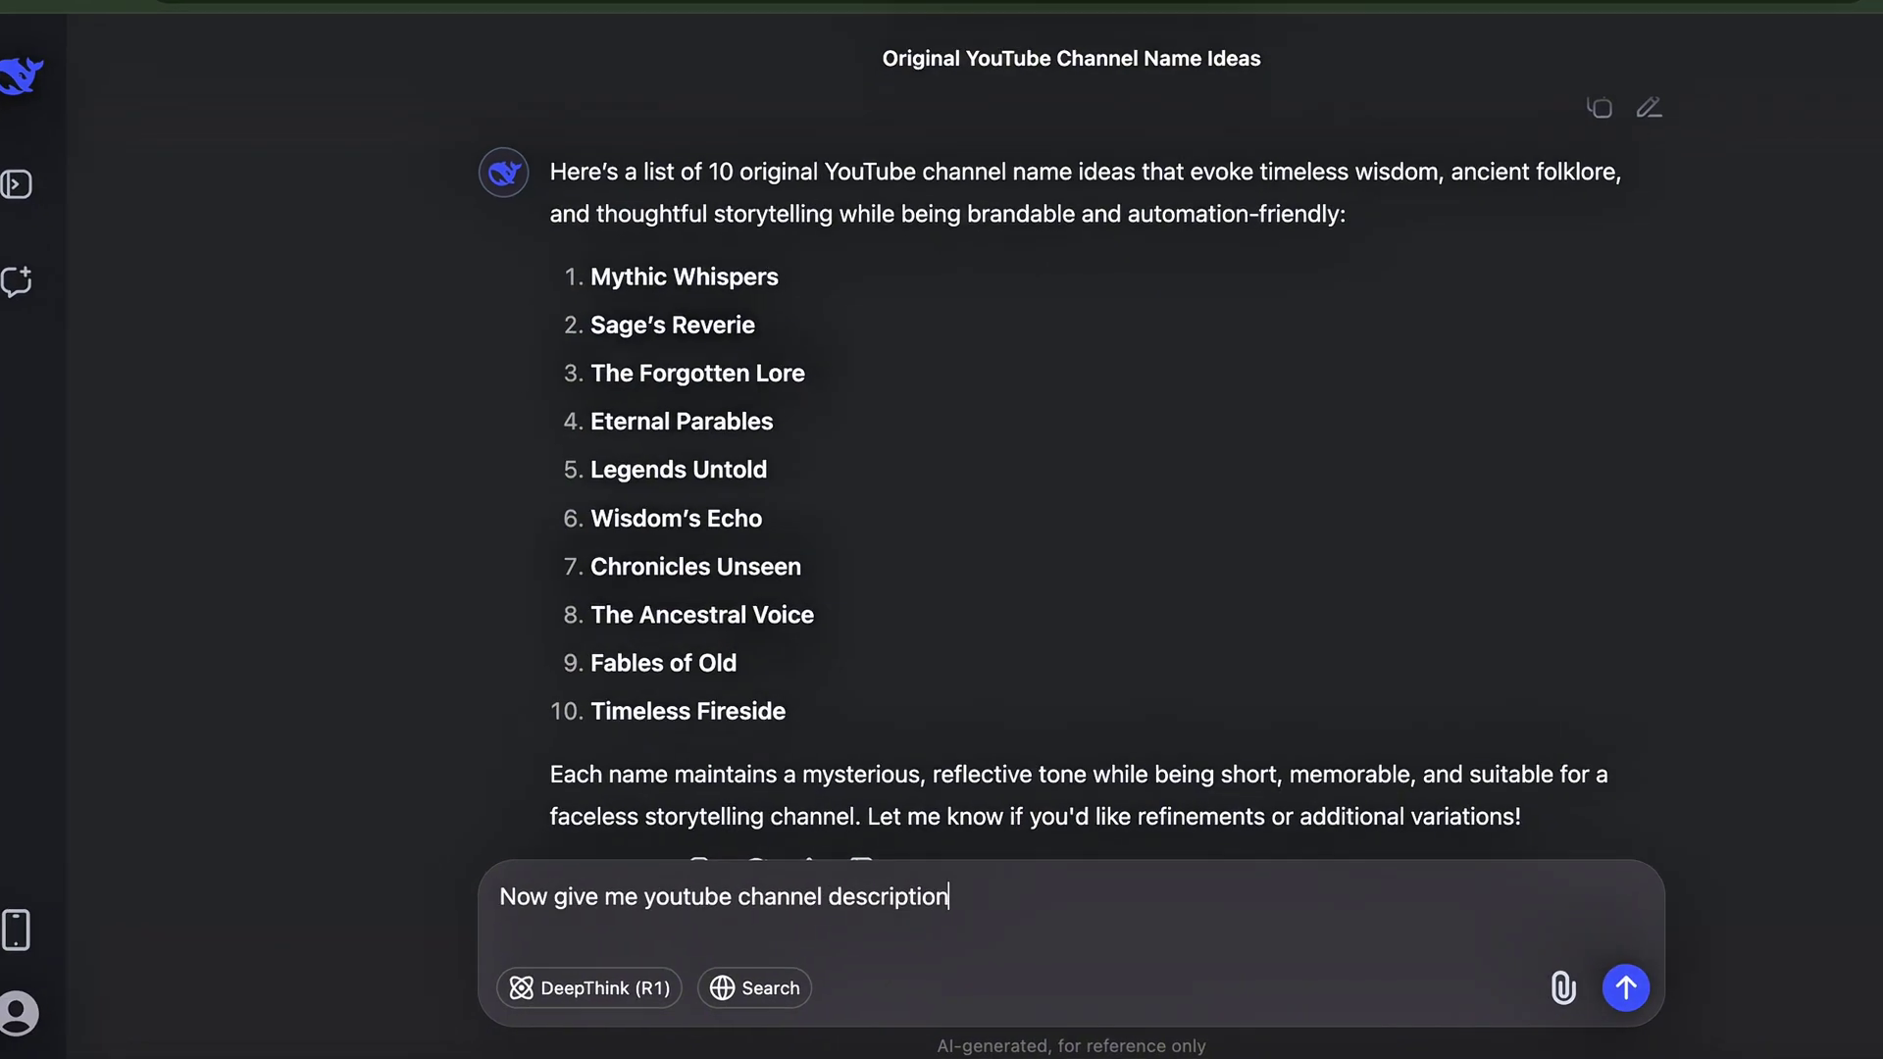
pyautogui.write(' for number 10:')
pyautogui.write(' Timeless Fireside, use simple english with good')
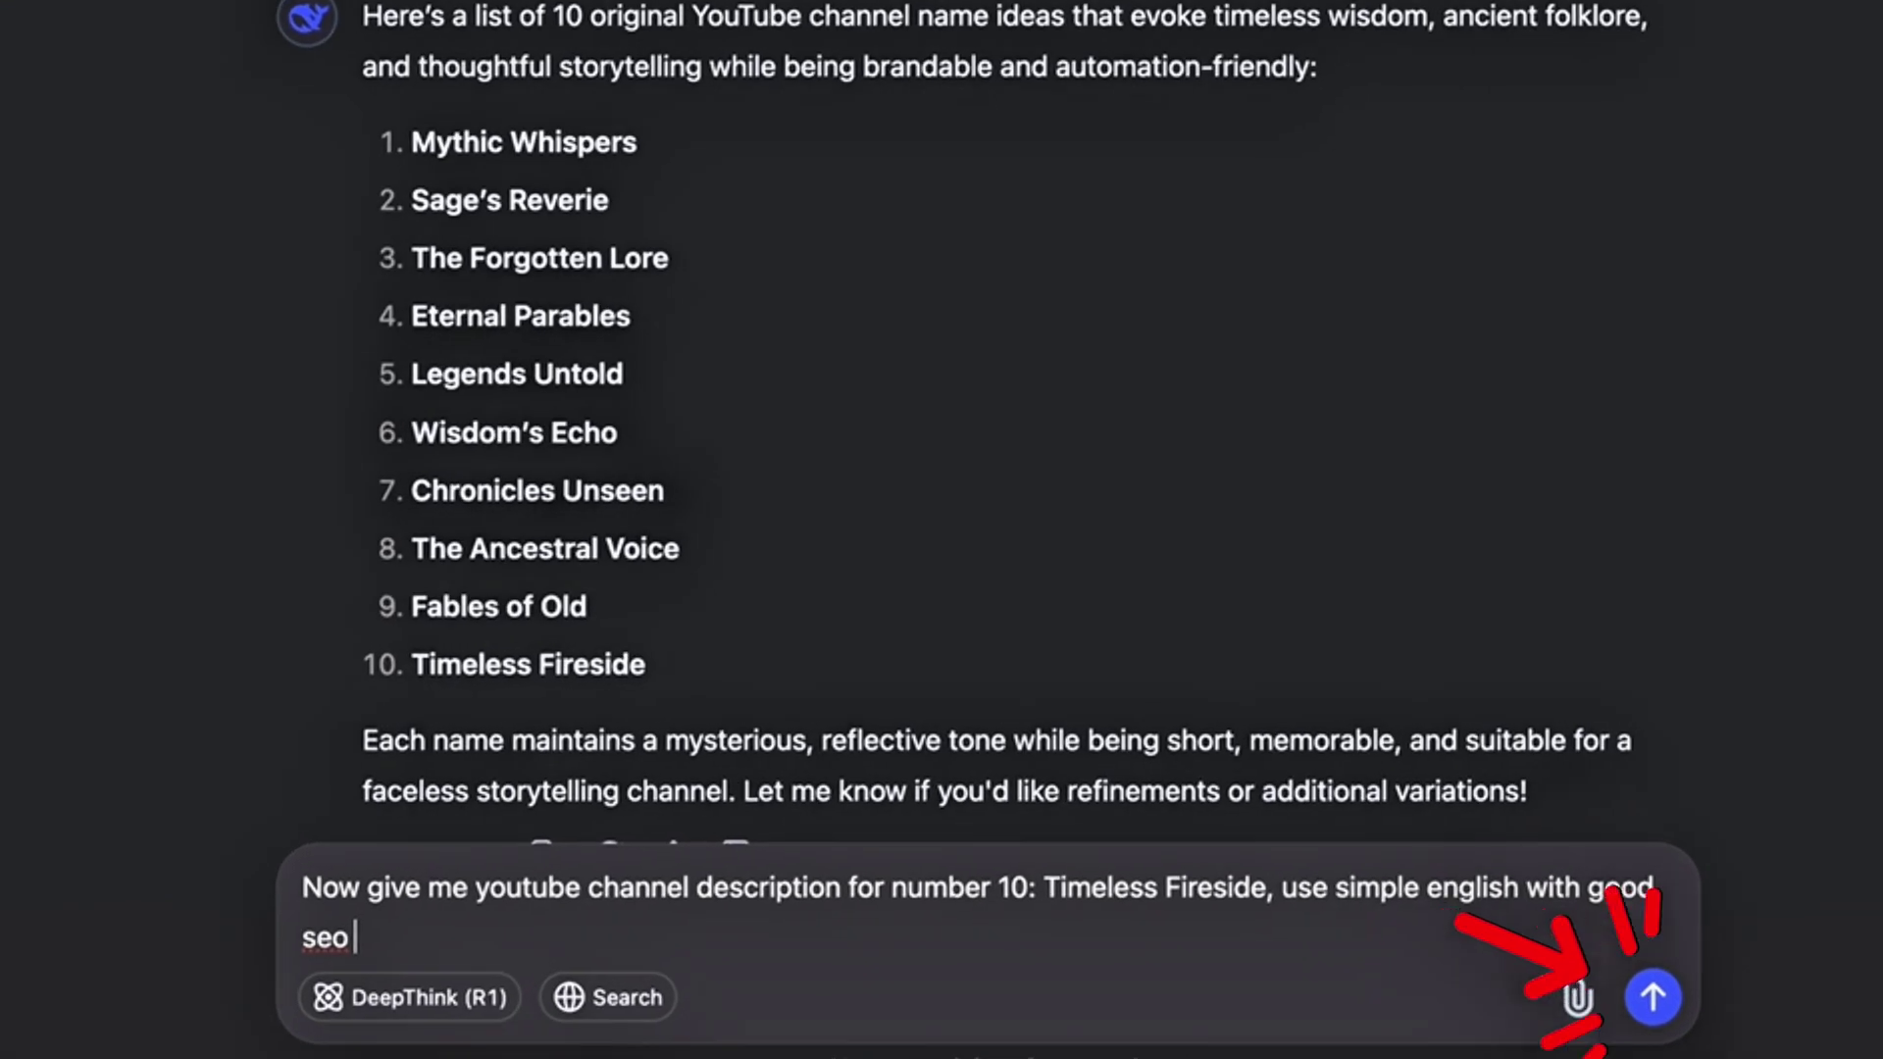
# Get a Timeless Fireside channel description from DeepSeek and select the generated text
pyautogui.press('Return')
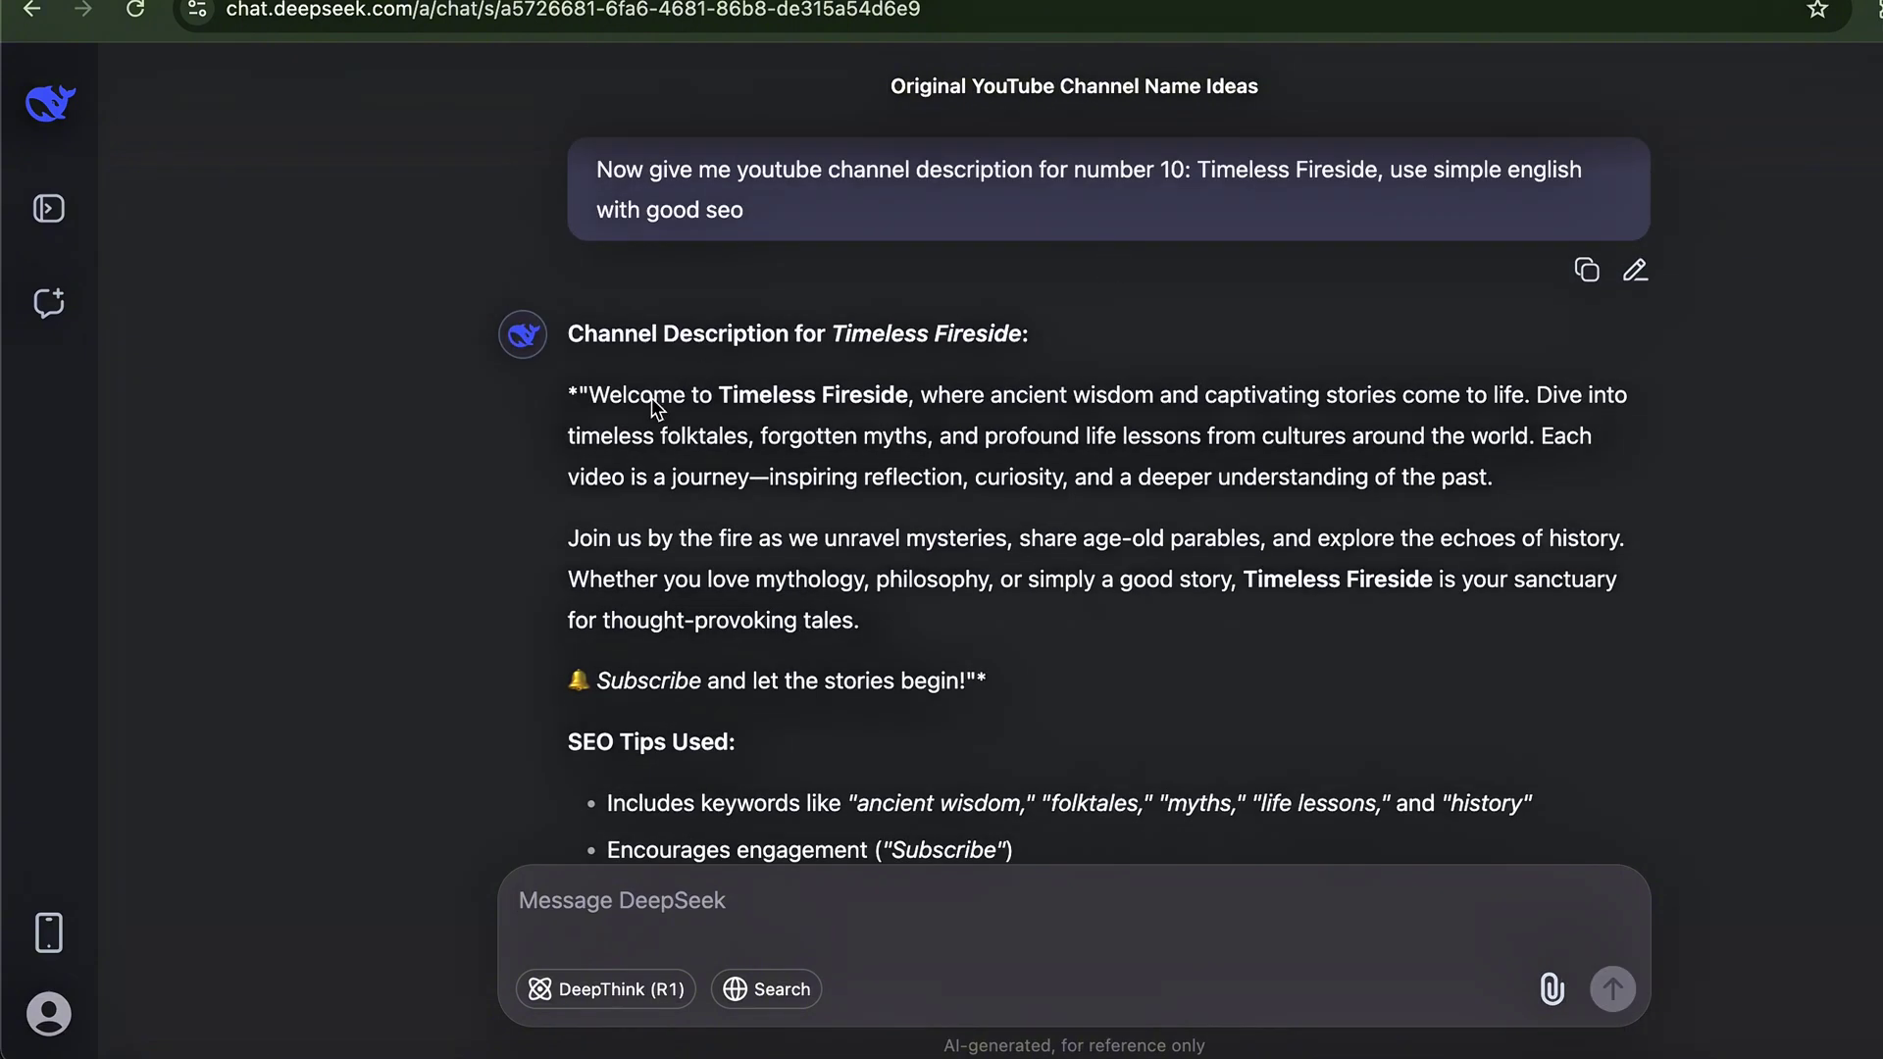
pyautogui.moveTo(586, 391)
pyautogui.mouseDown()
pyautogui.moveTo(1467, 505)
pyautogui.moveTo(888, 617)
pyautogui.mouseUp()
pyautogui.hotkey('ctrl', 'c')
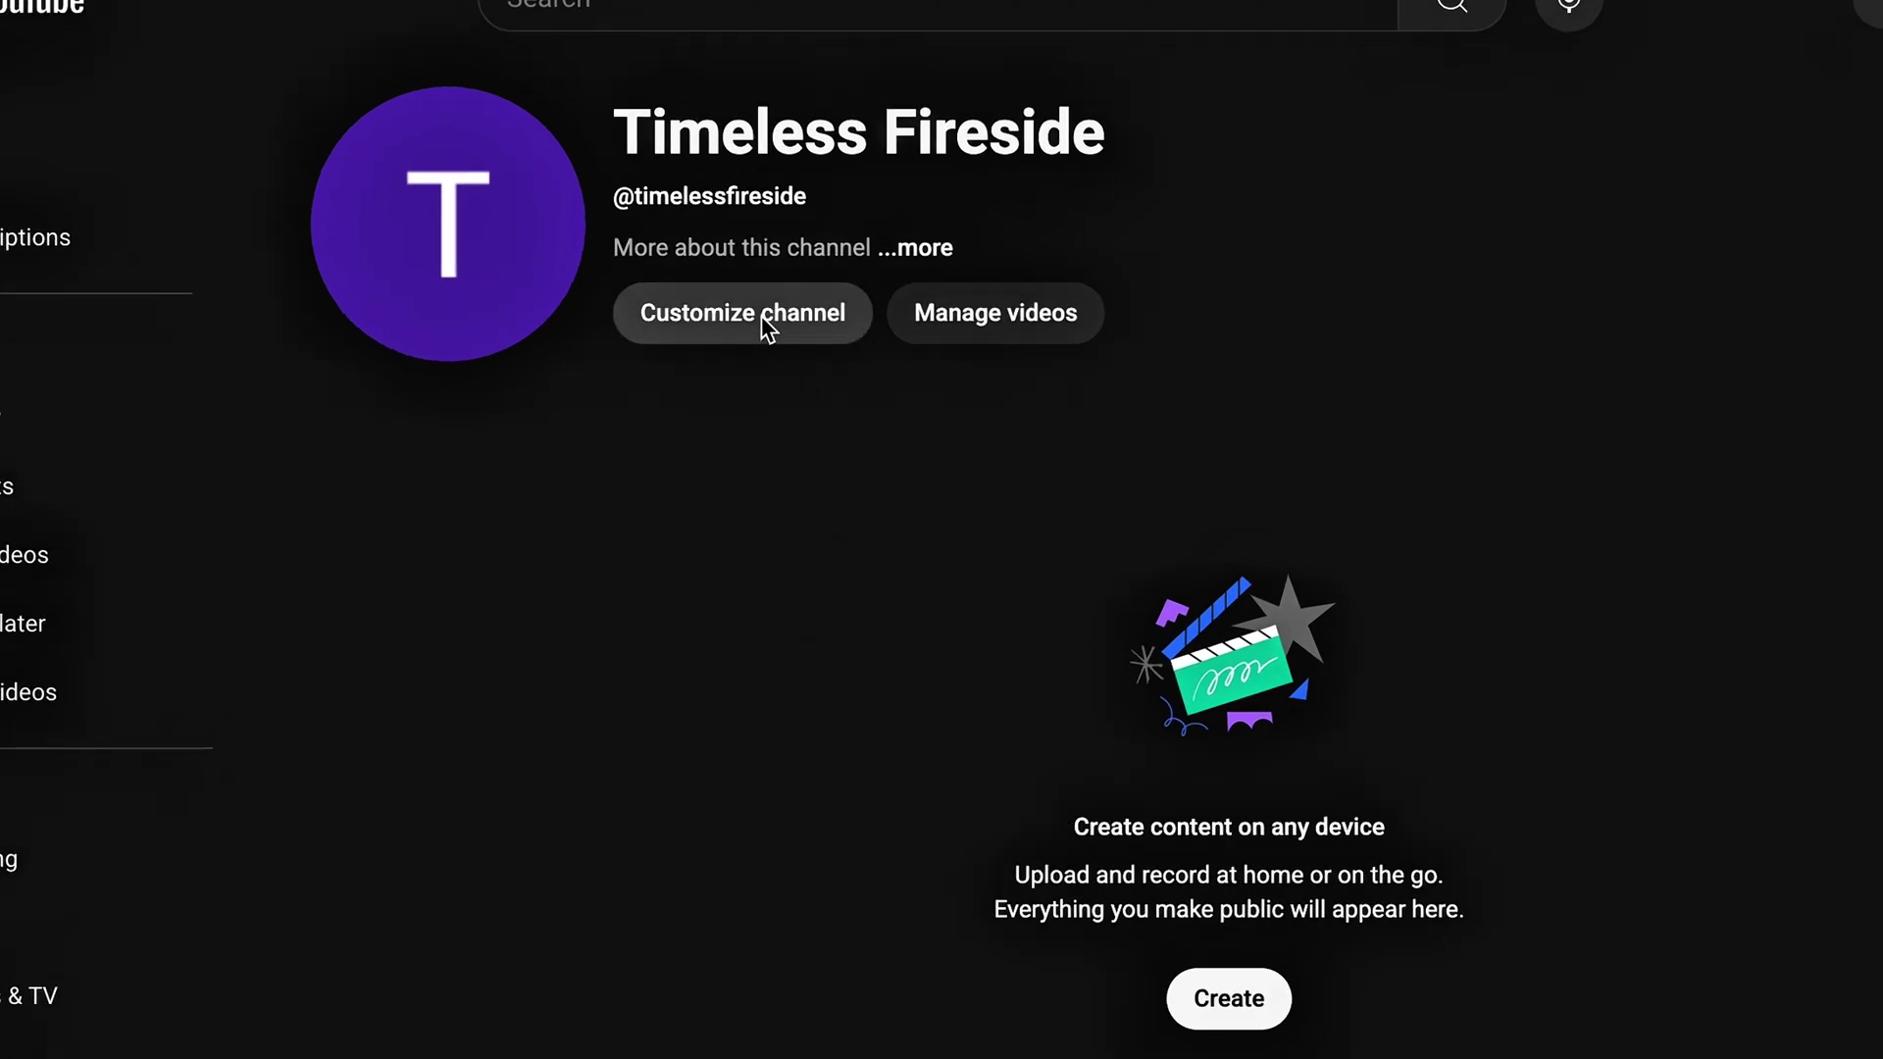
# Paste the Timeless Fireside welcome text into the channel's Description in YouTube Studio
pyautogui.click(765, 329)
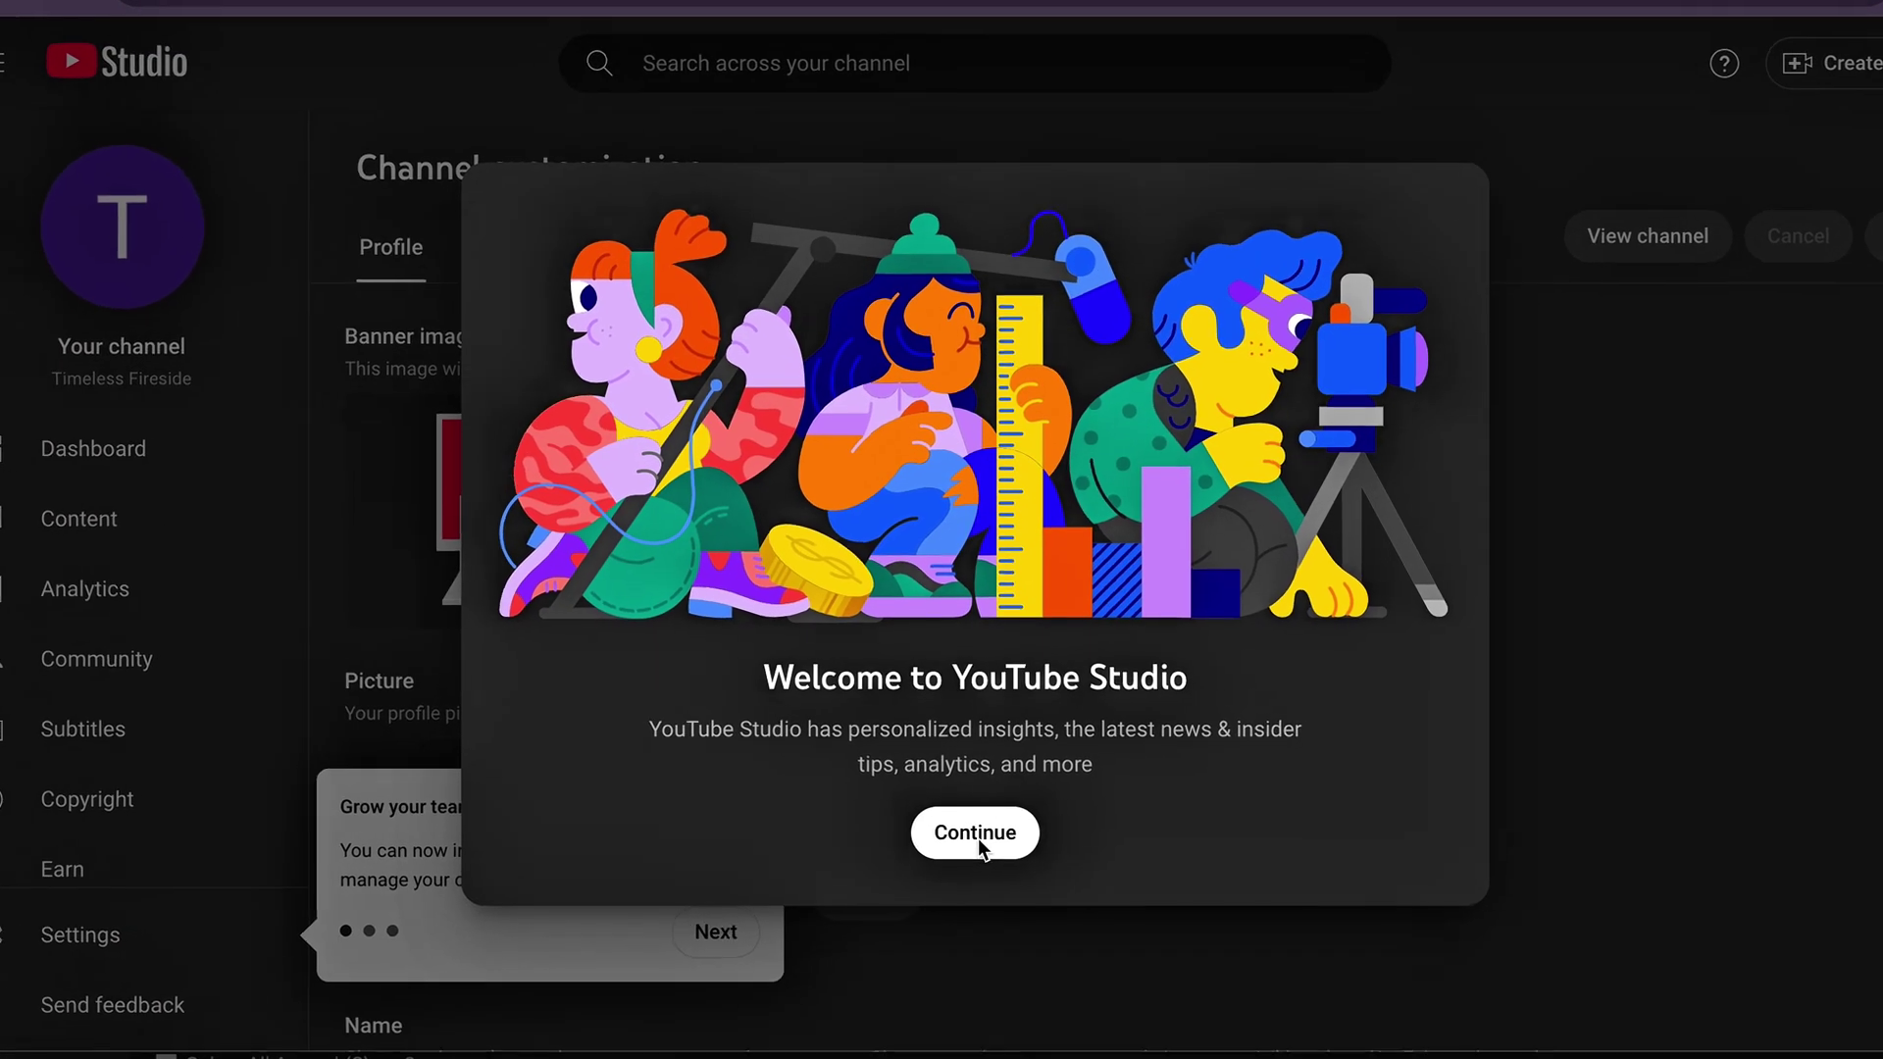
pyautogui.click(977, 839)
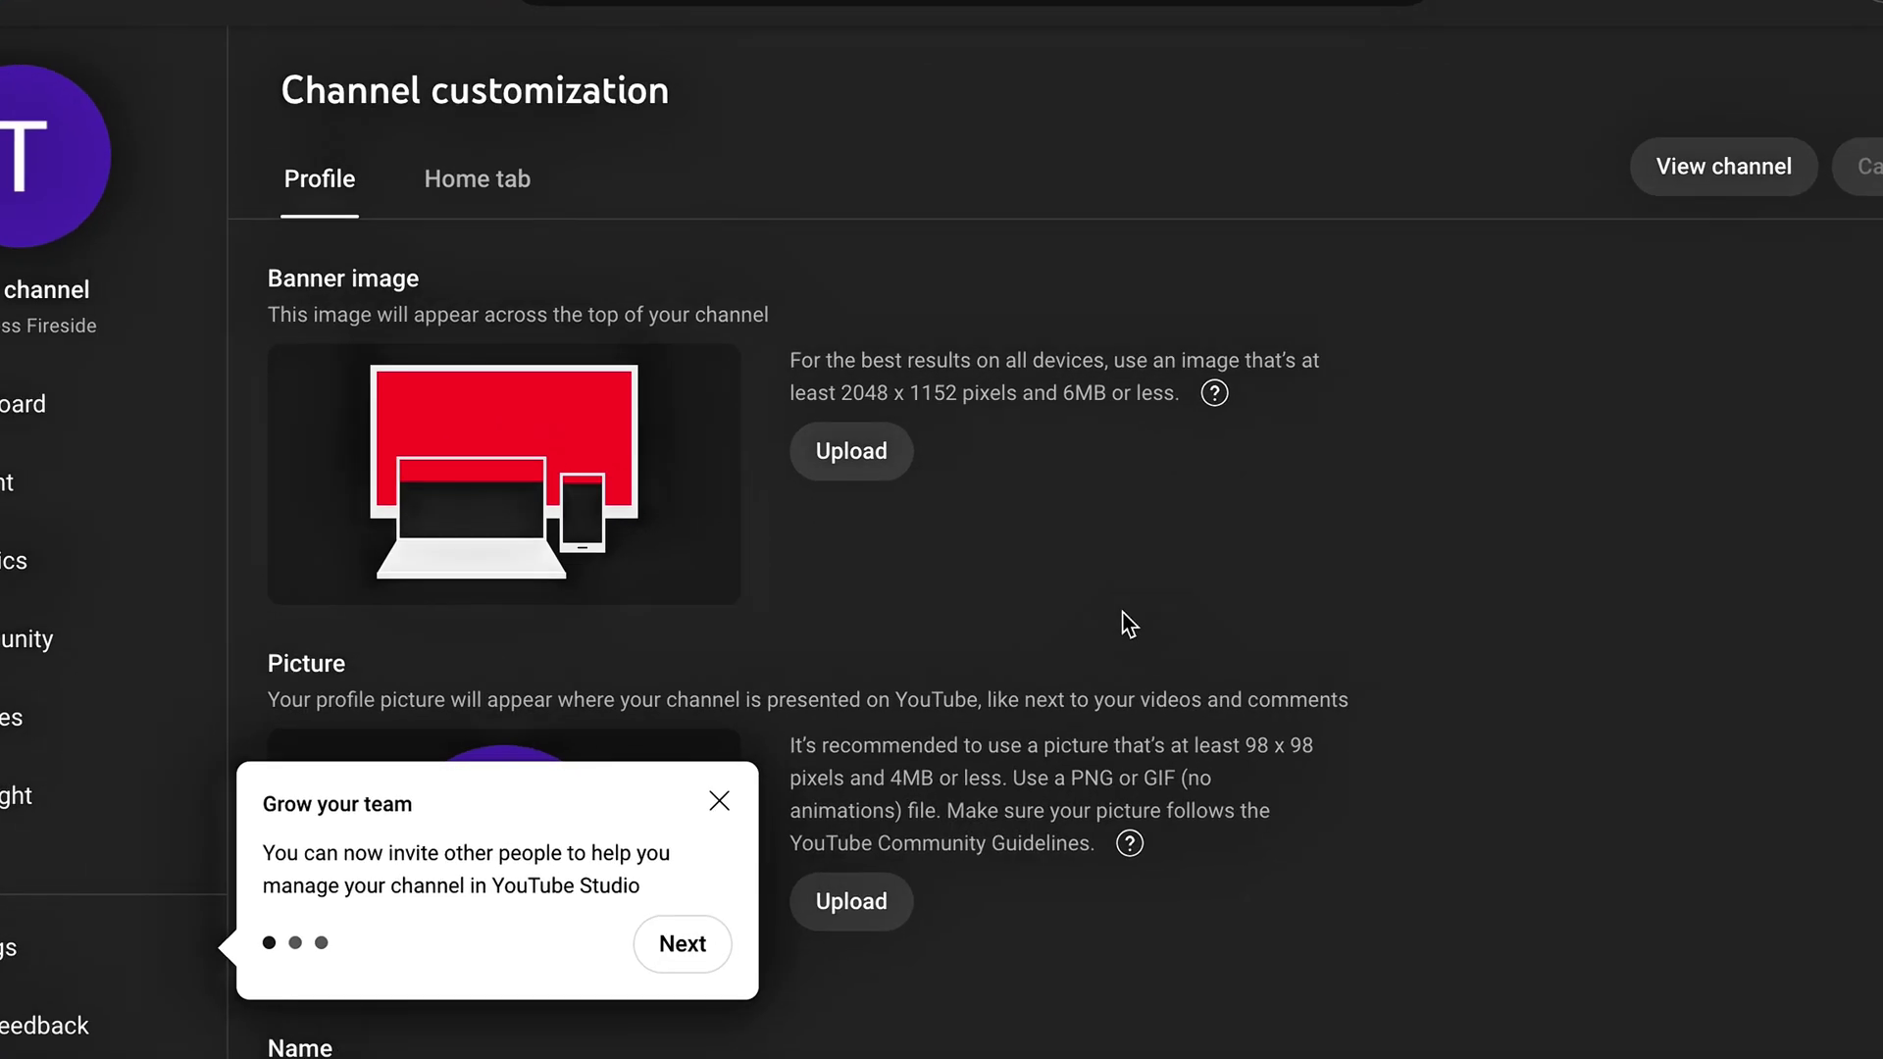
pyautogui.scroll(-1, 1122, 614)
pyautogui.scroll(-1, 1123, 618)
pyautogui.scroll(-4, 888, 687)
pyautogui.scroll(-2, 887, 684)
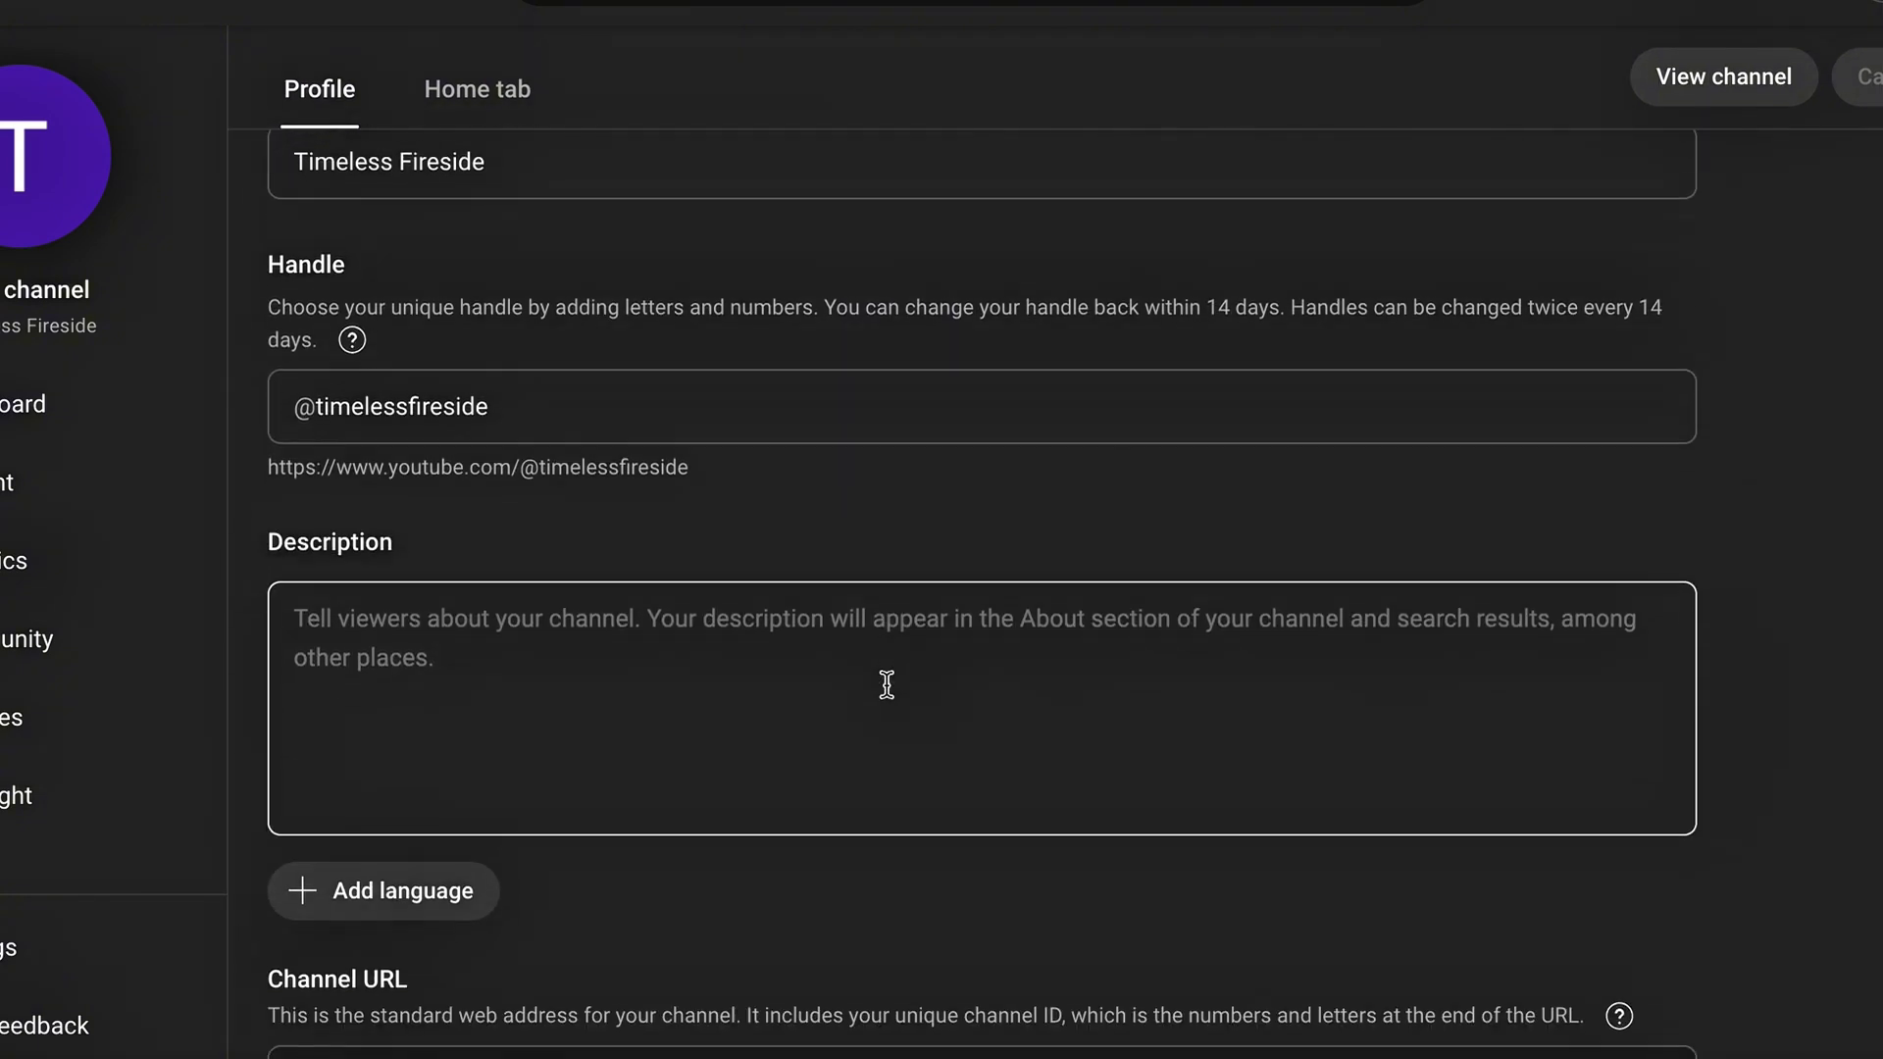
pyautogui.hotkey('ctrl', 'v')
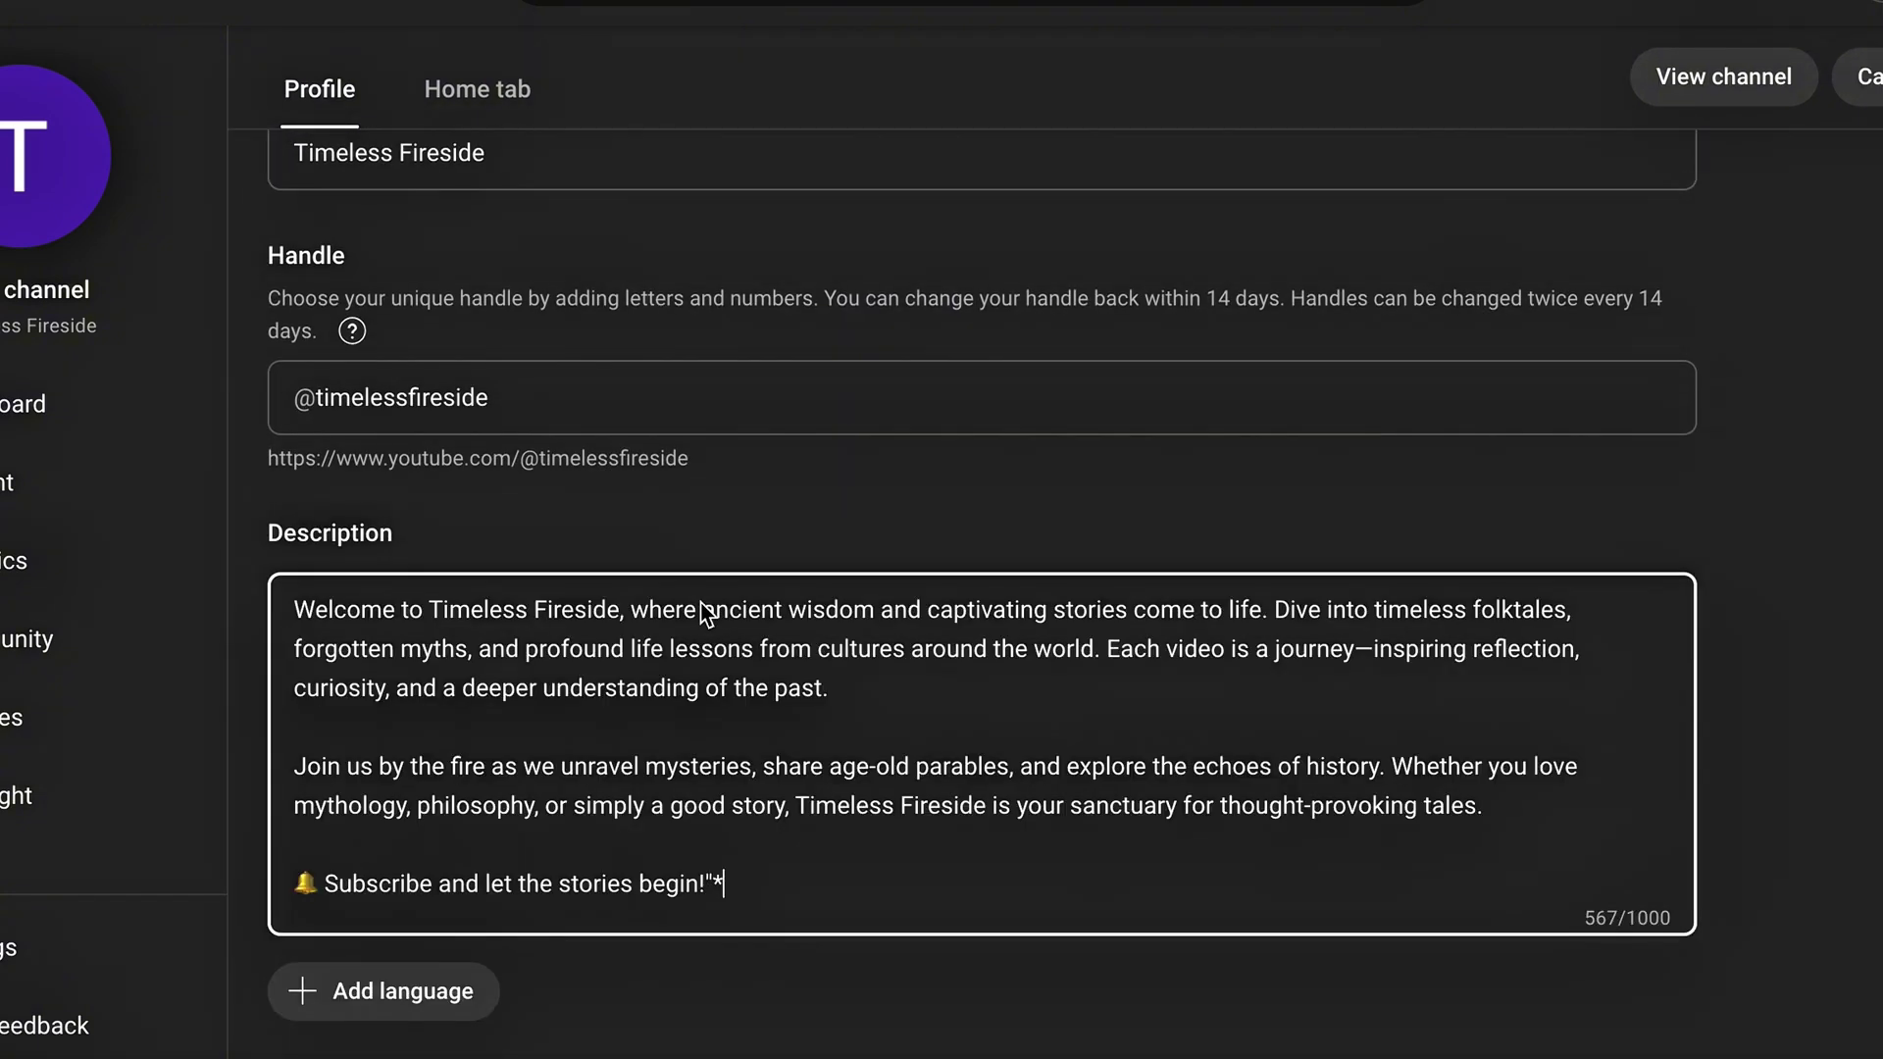
pyautogui.scroll(5, 764, 967)
pyautogui.scroll(3, 764, 967)
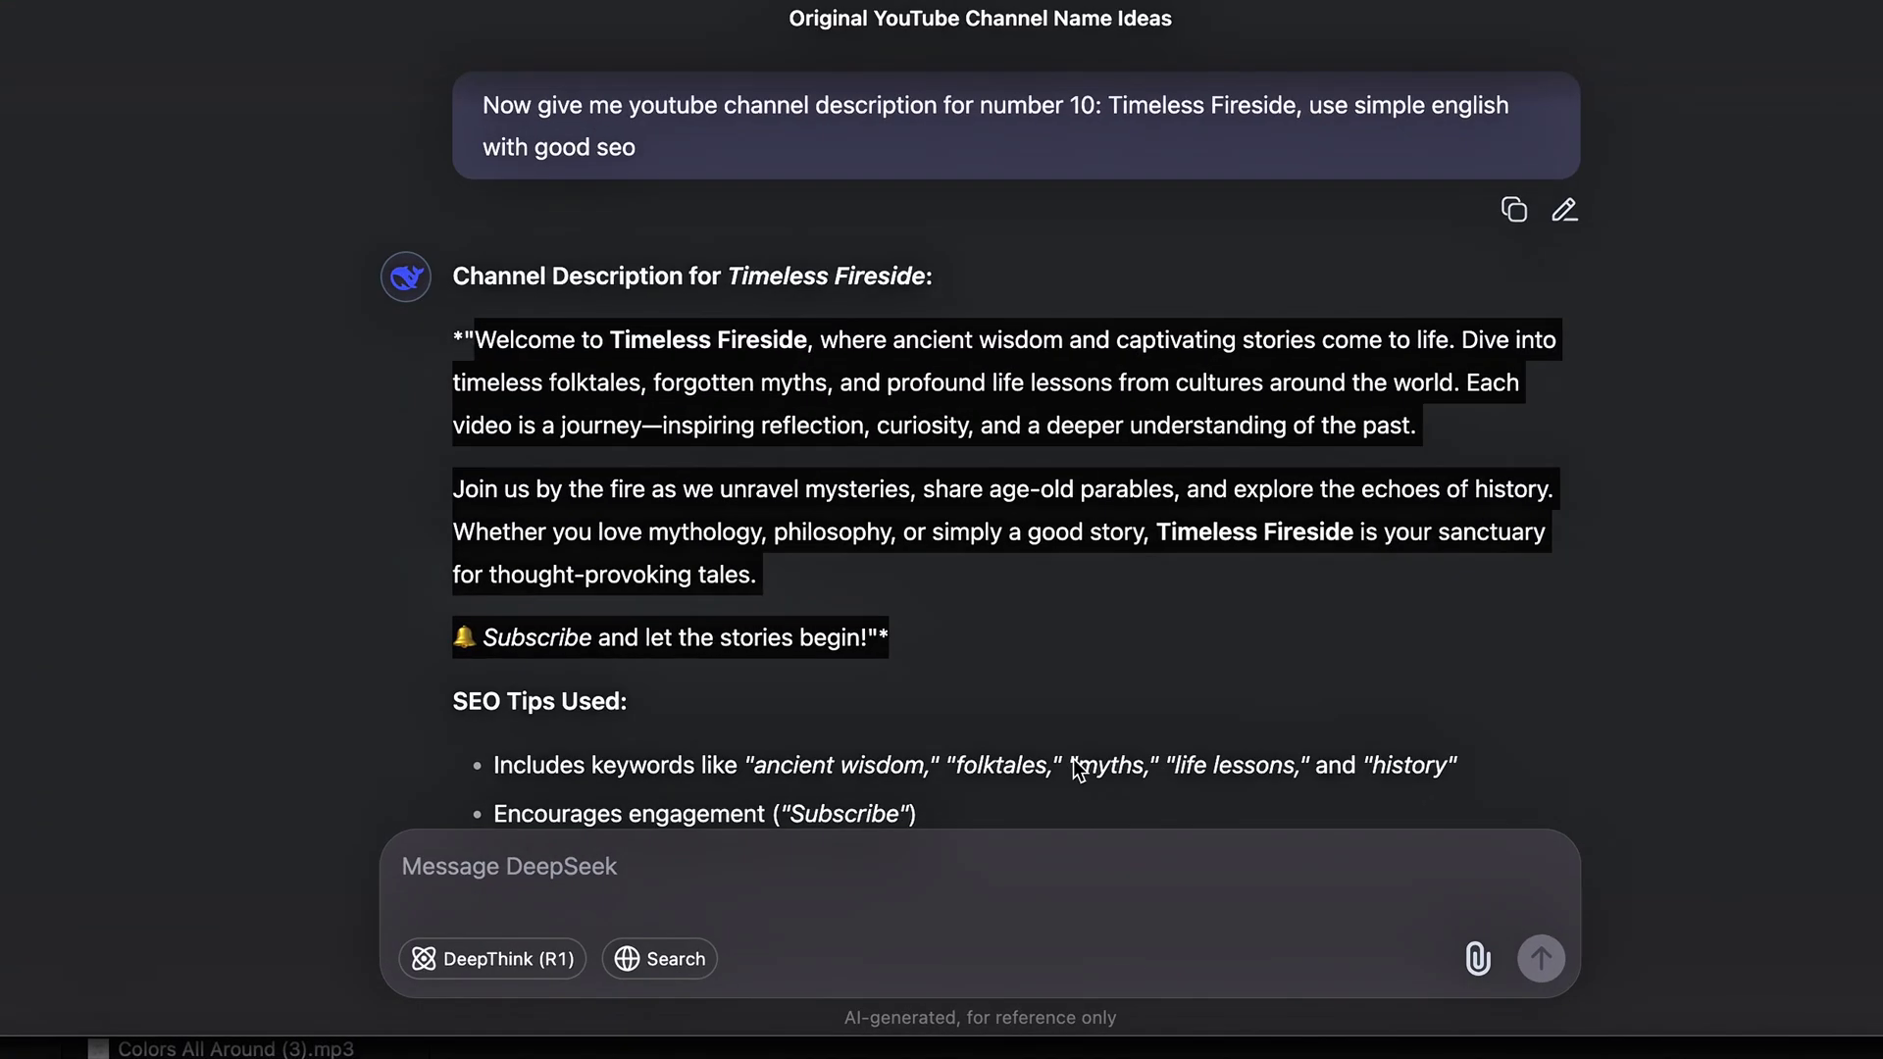
# Set up PicLumen image creation with a chosen model, 1:1 aspect ratio and 2 images
pyautogui.click(941, 855)
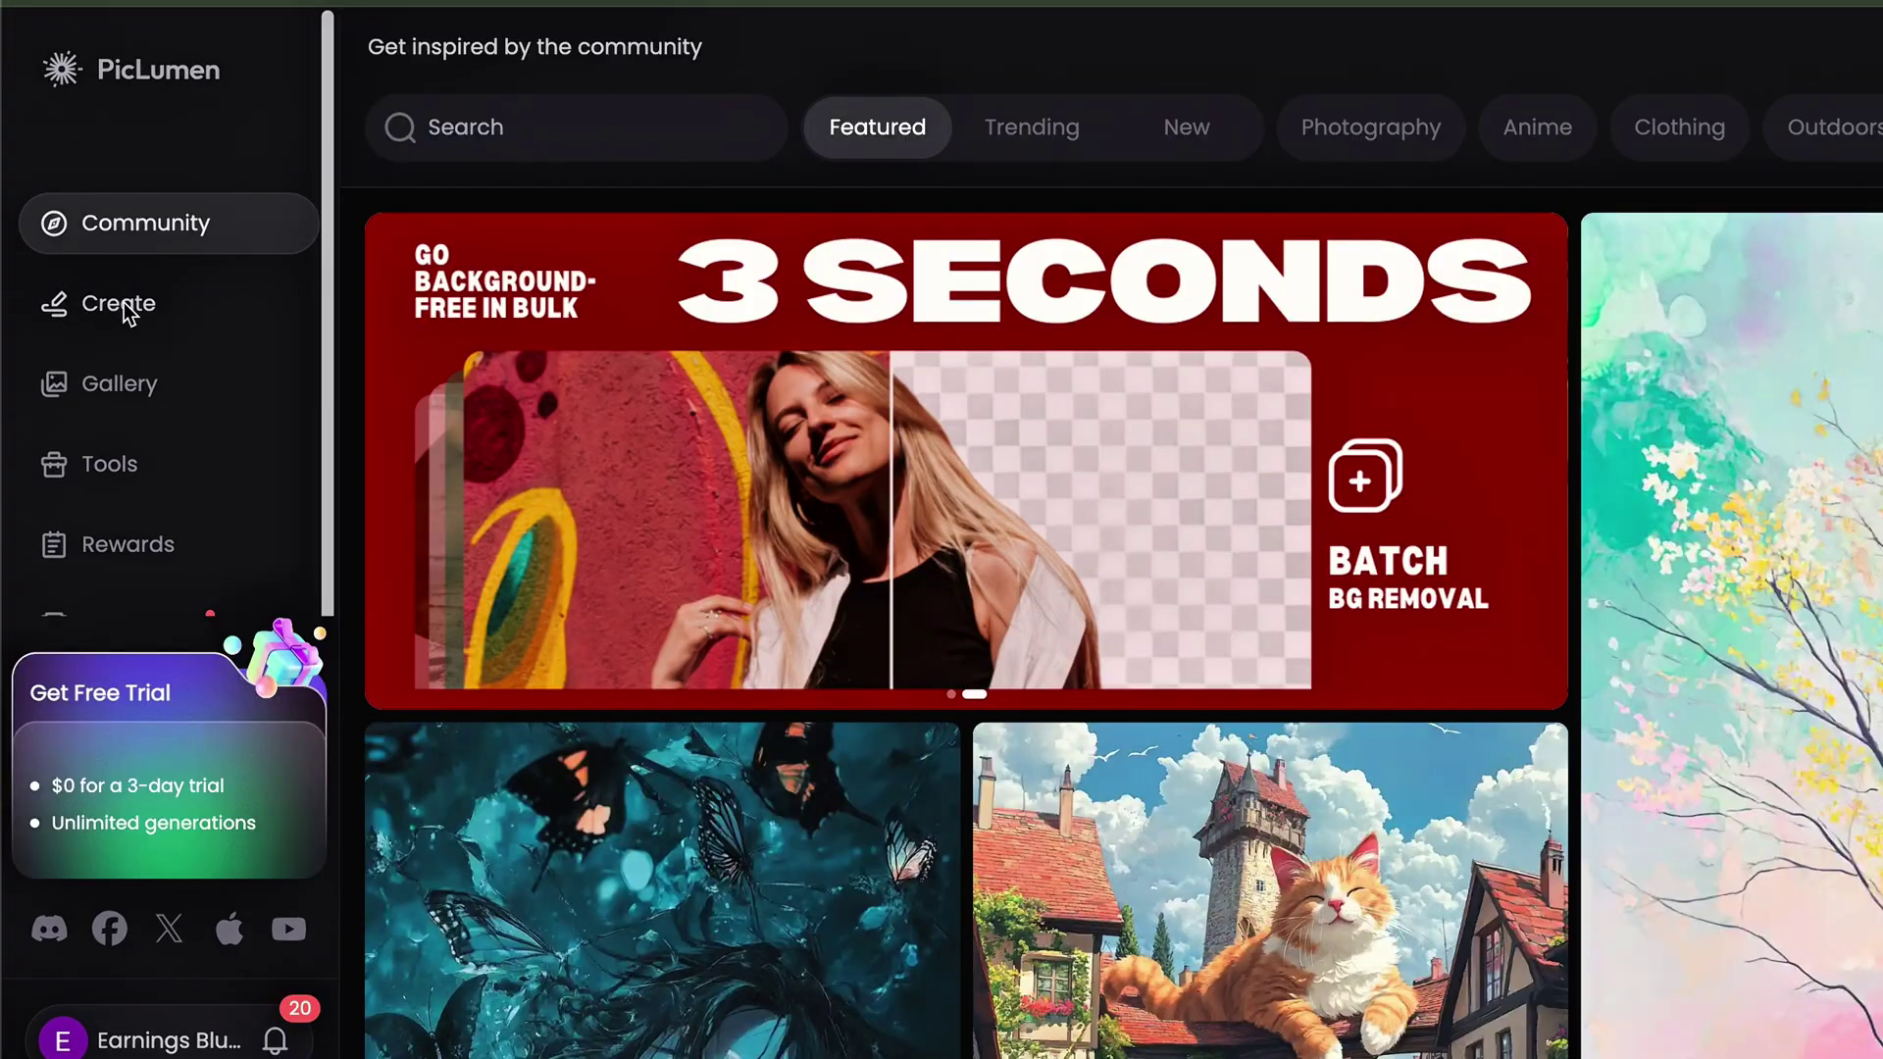
pyautogui.click(127, 322)
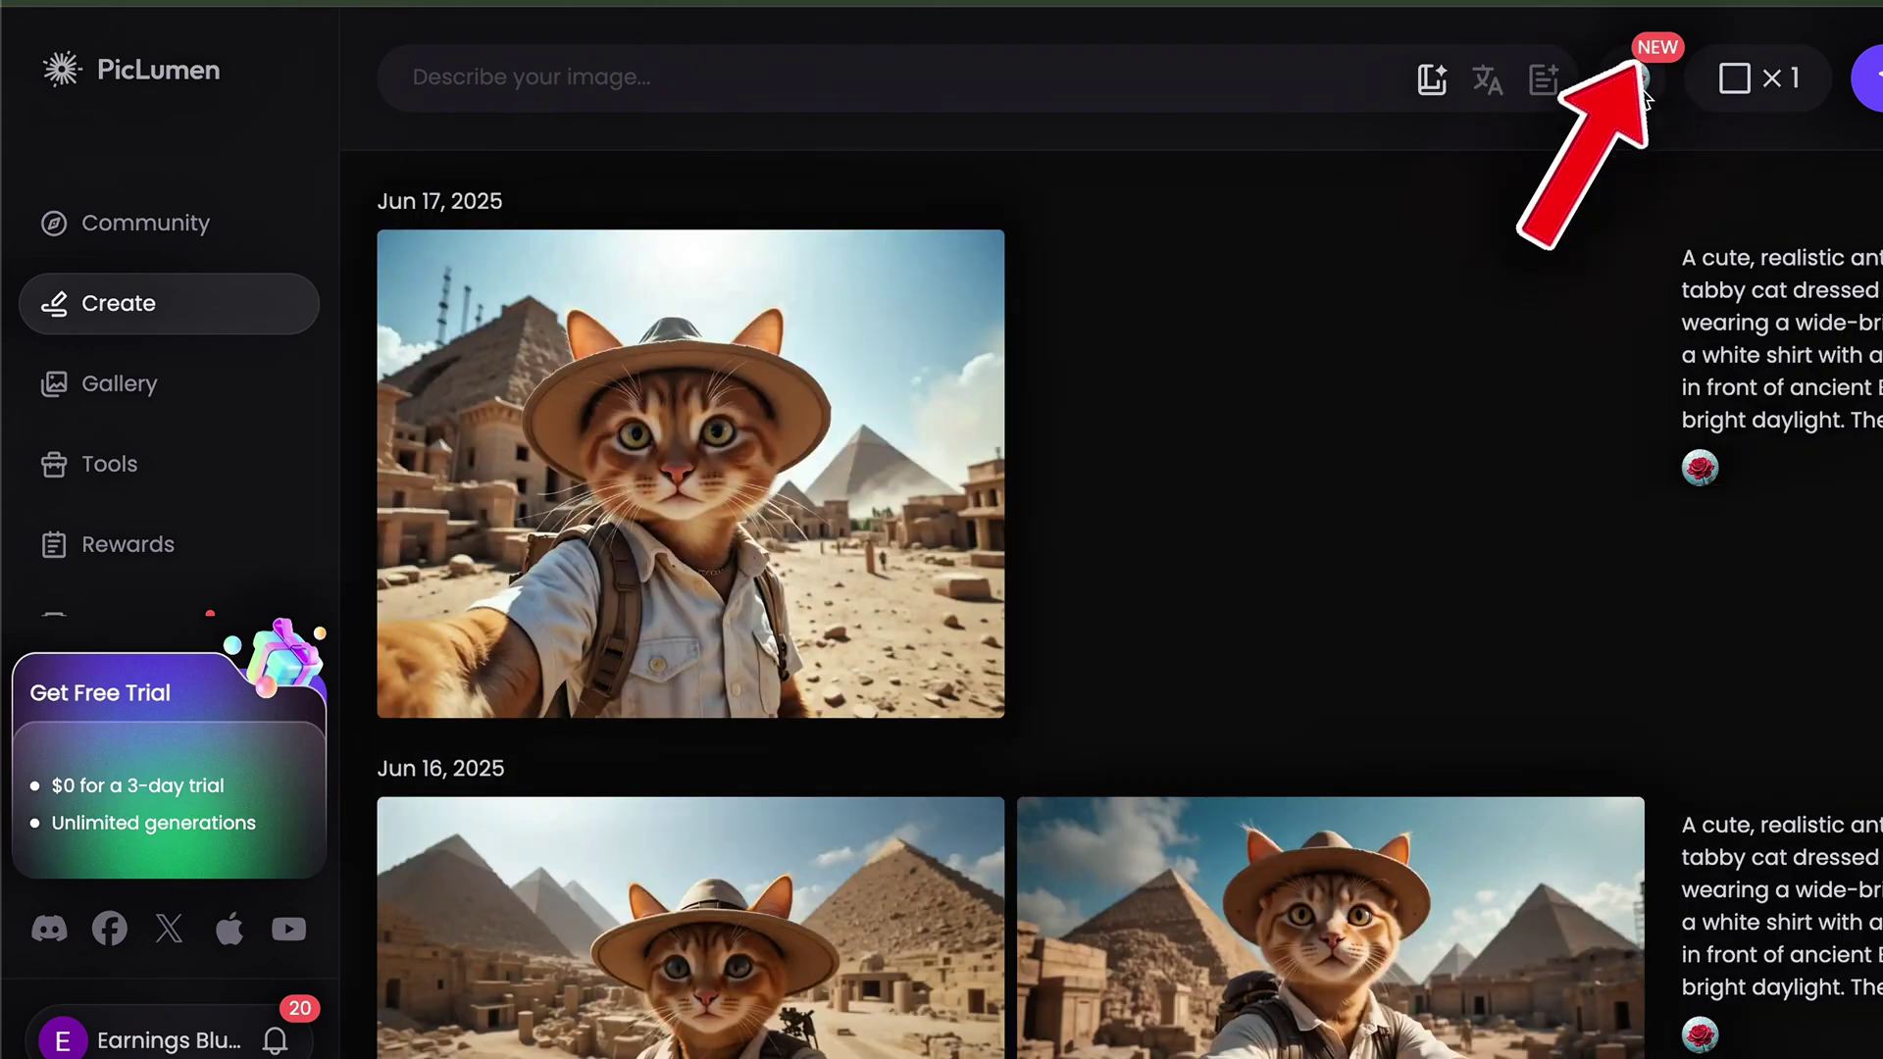
pyautogui.click(1645, 98)
pyautogui.moveTo(1282, 296)
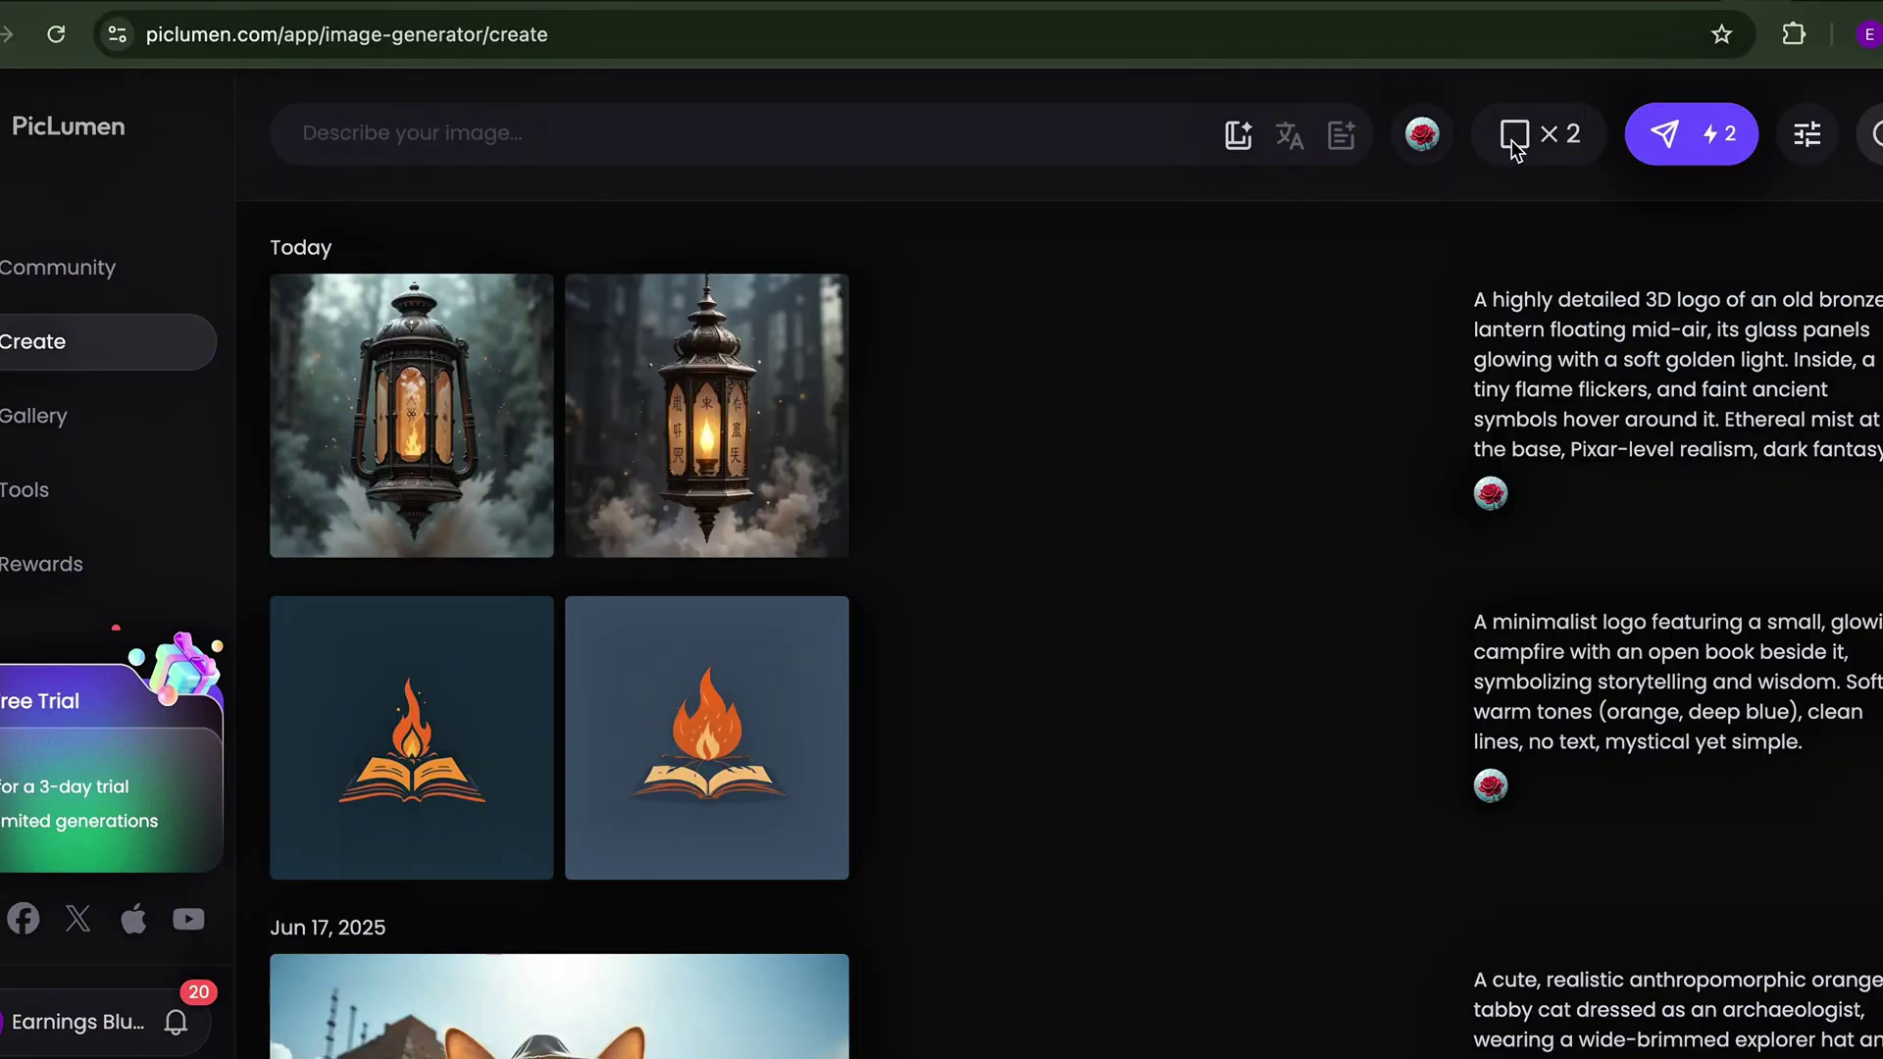
pyautogui.click(1516, 142)
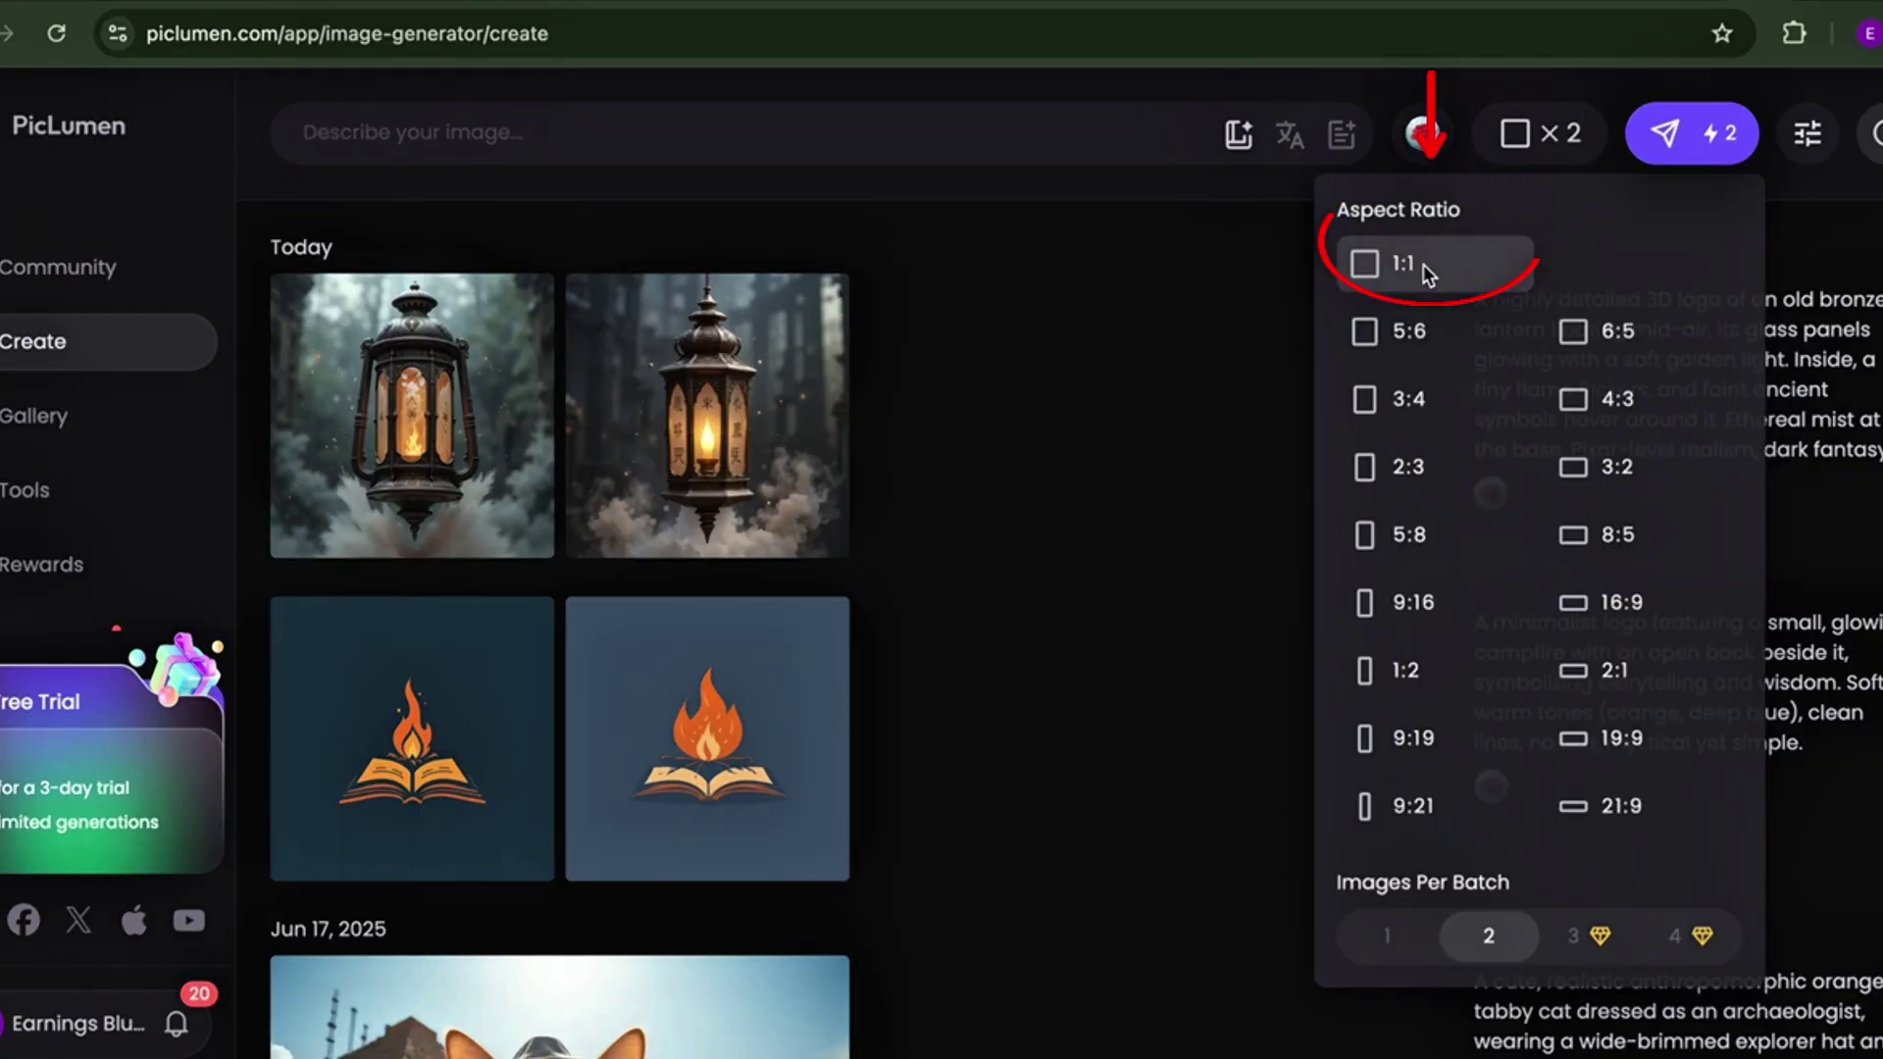
# Generate the Timeless Fireside quill-and-scroll emblem logo and view it full size
pyautogui.click(1094, 135)
pyautogui.hotkey('ctrl', 'v')
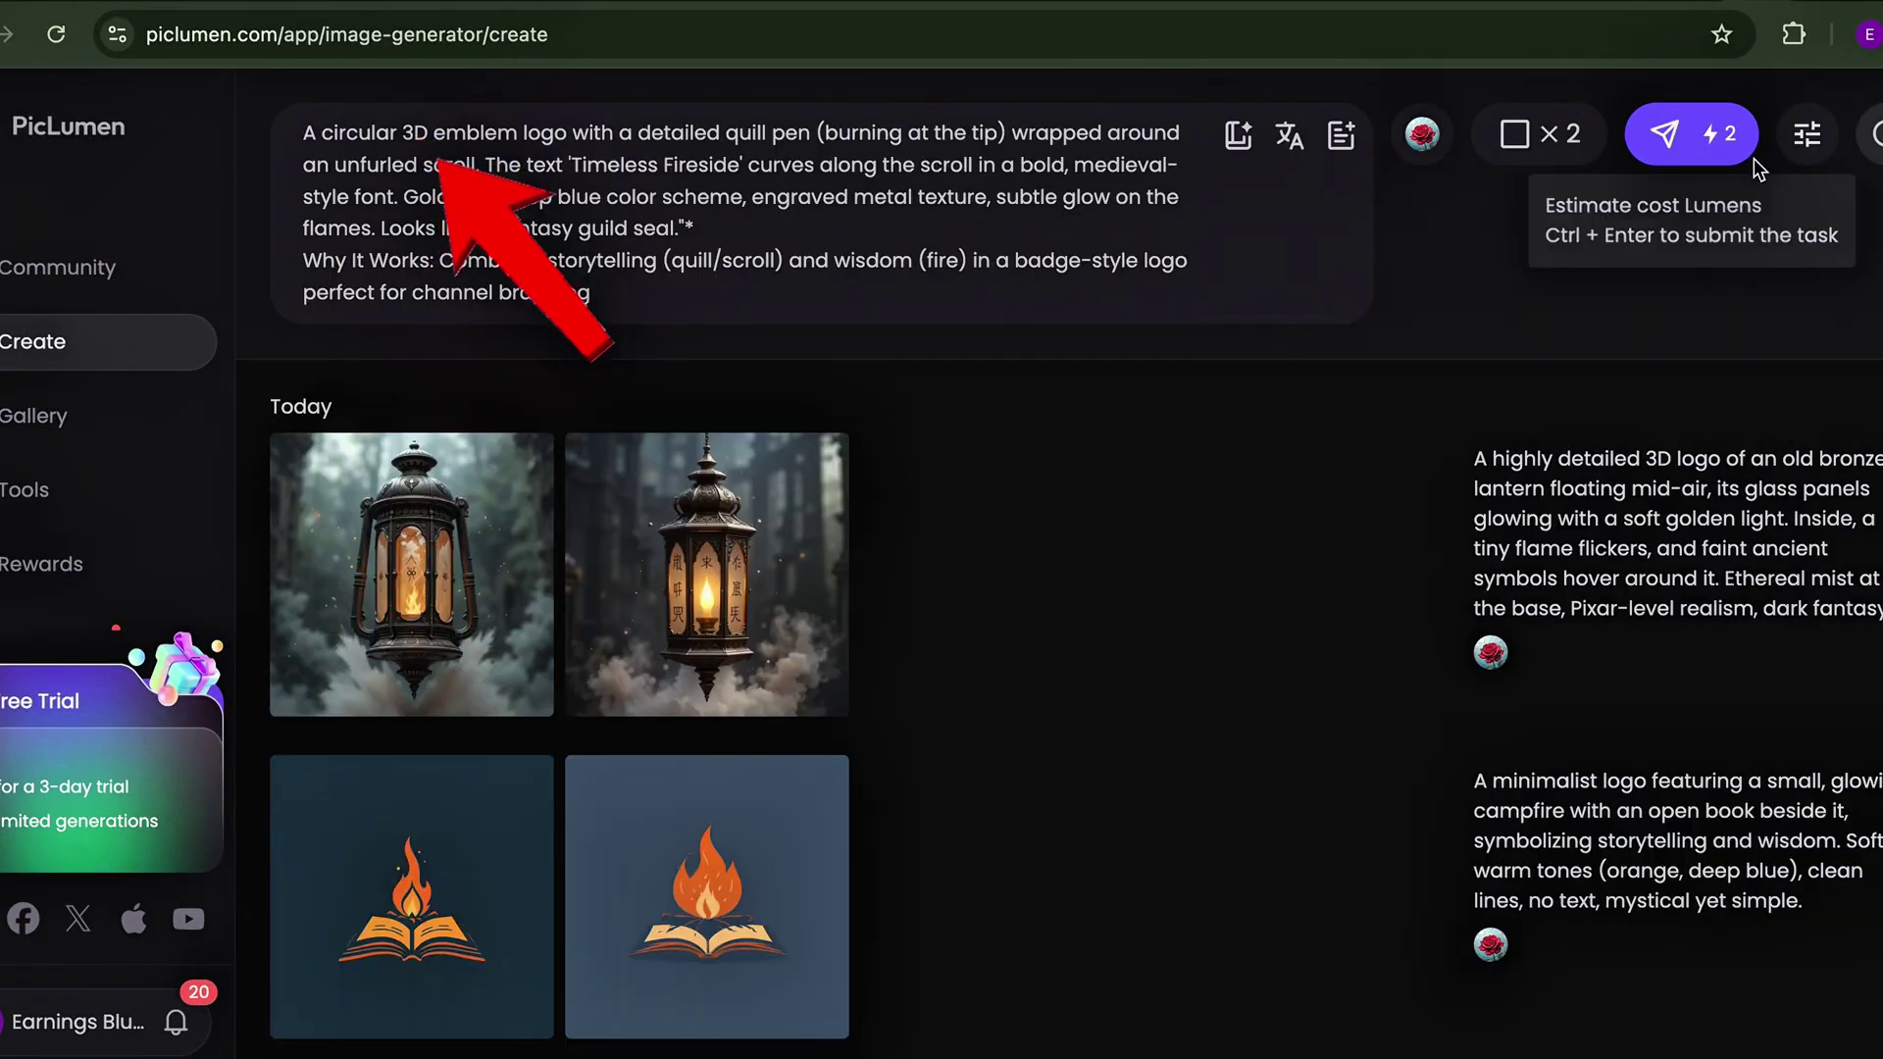
pyautogui.click(1688, 144)
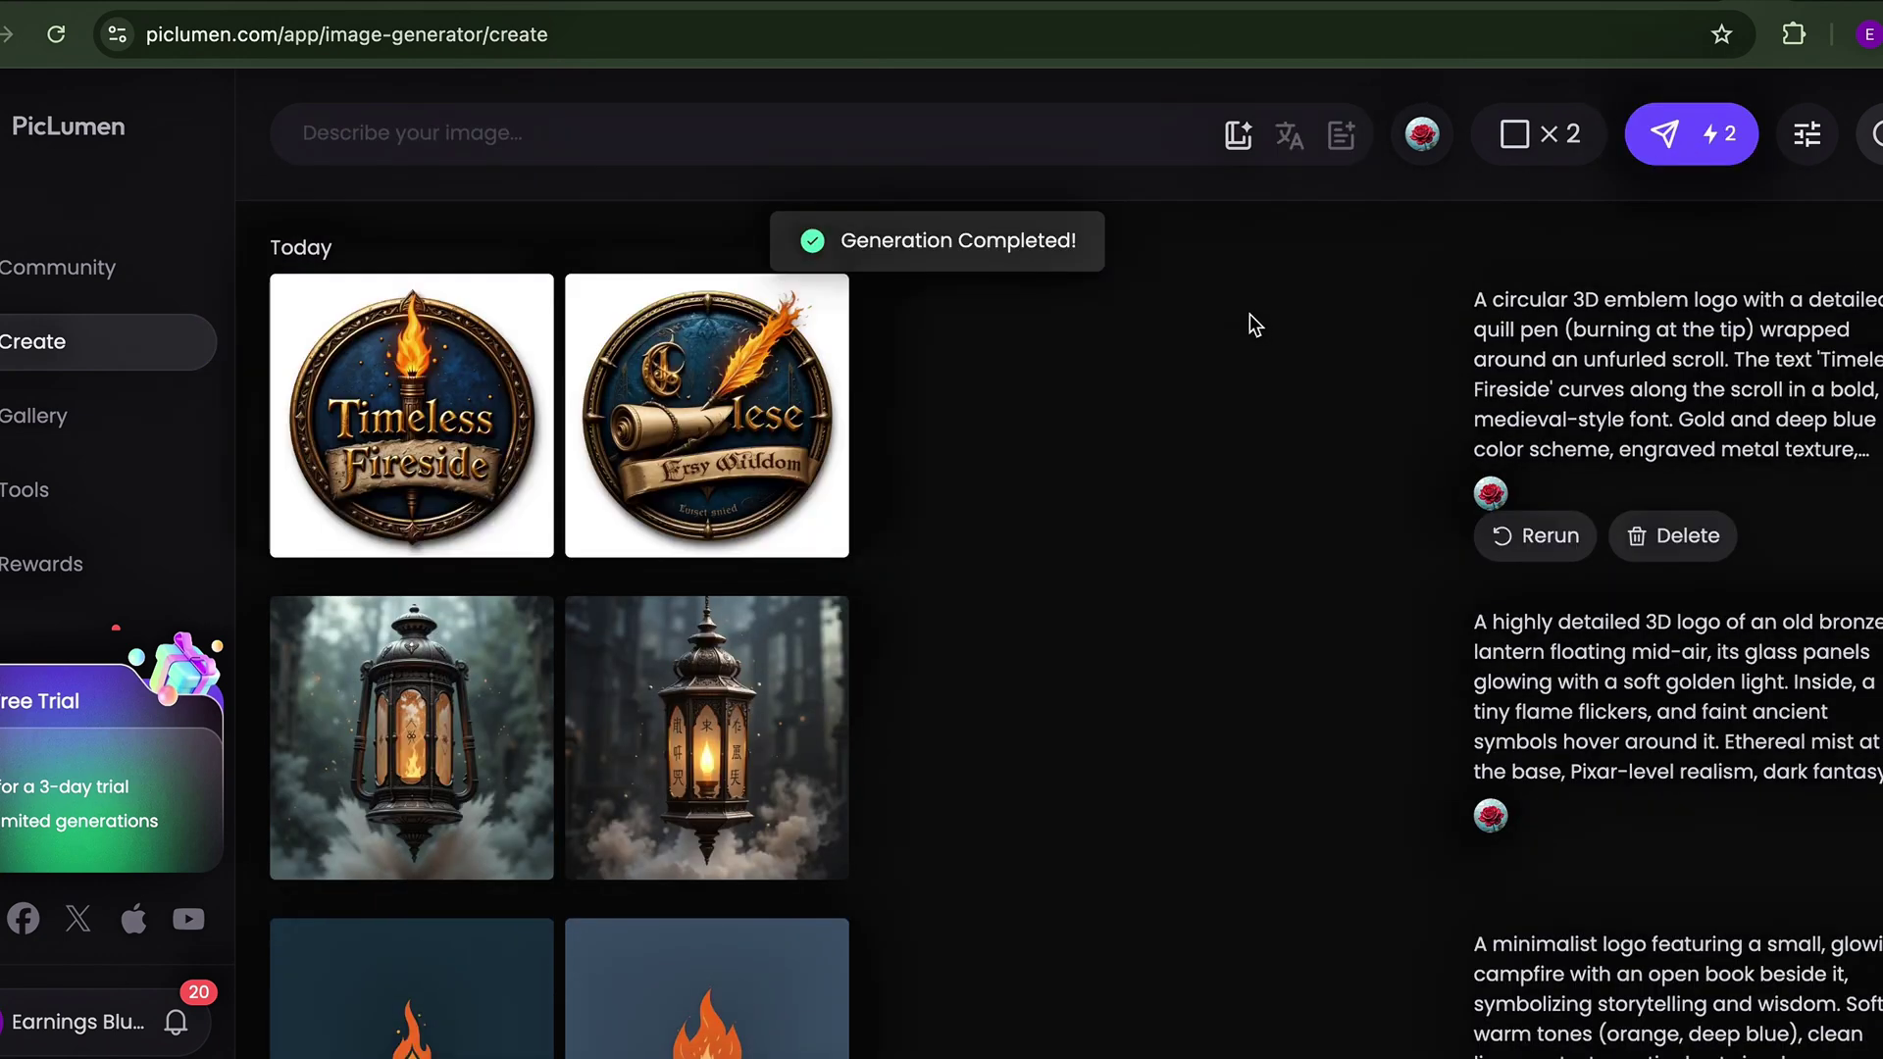
pyautogui.click(458, 409)
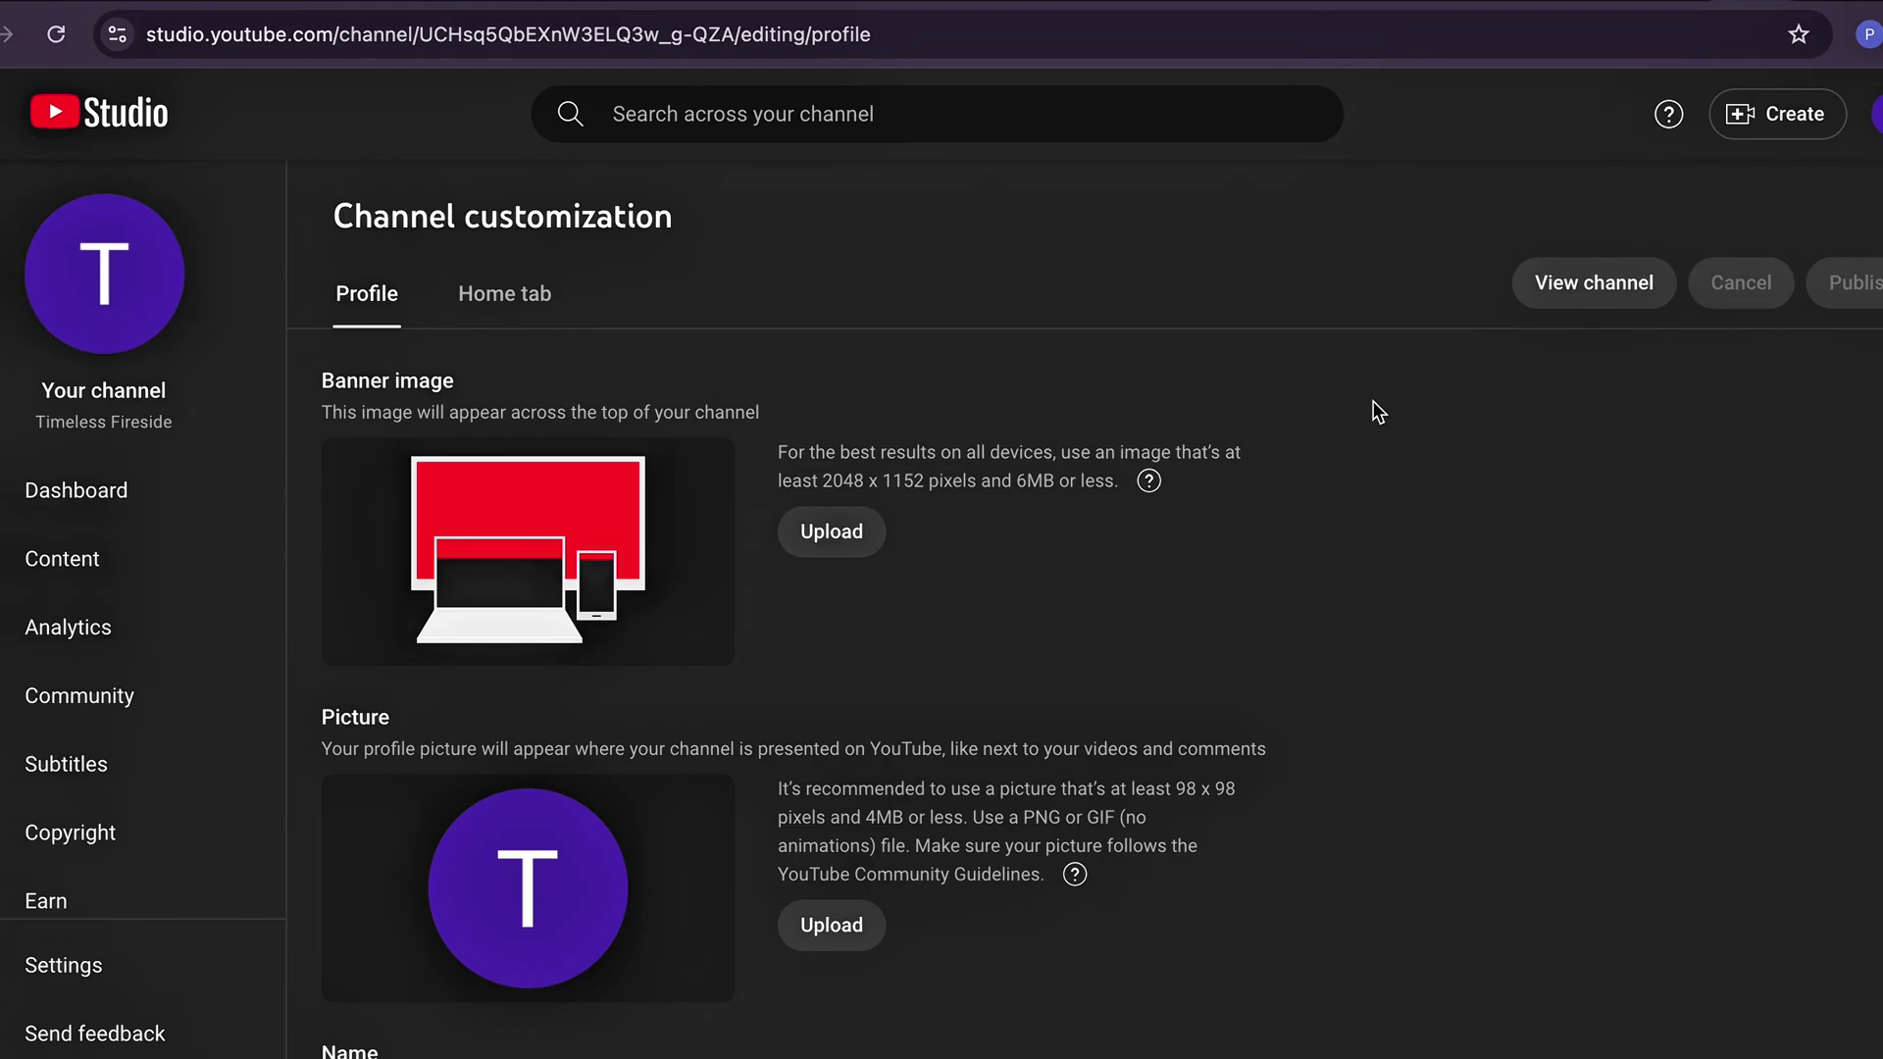
pyautogui.scroll(-1, 1375, 410)
pyautogui.scroll(-4, 1375, 410)
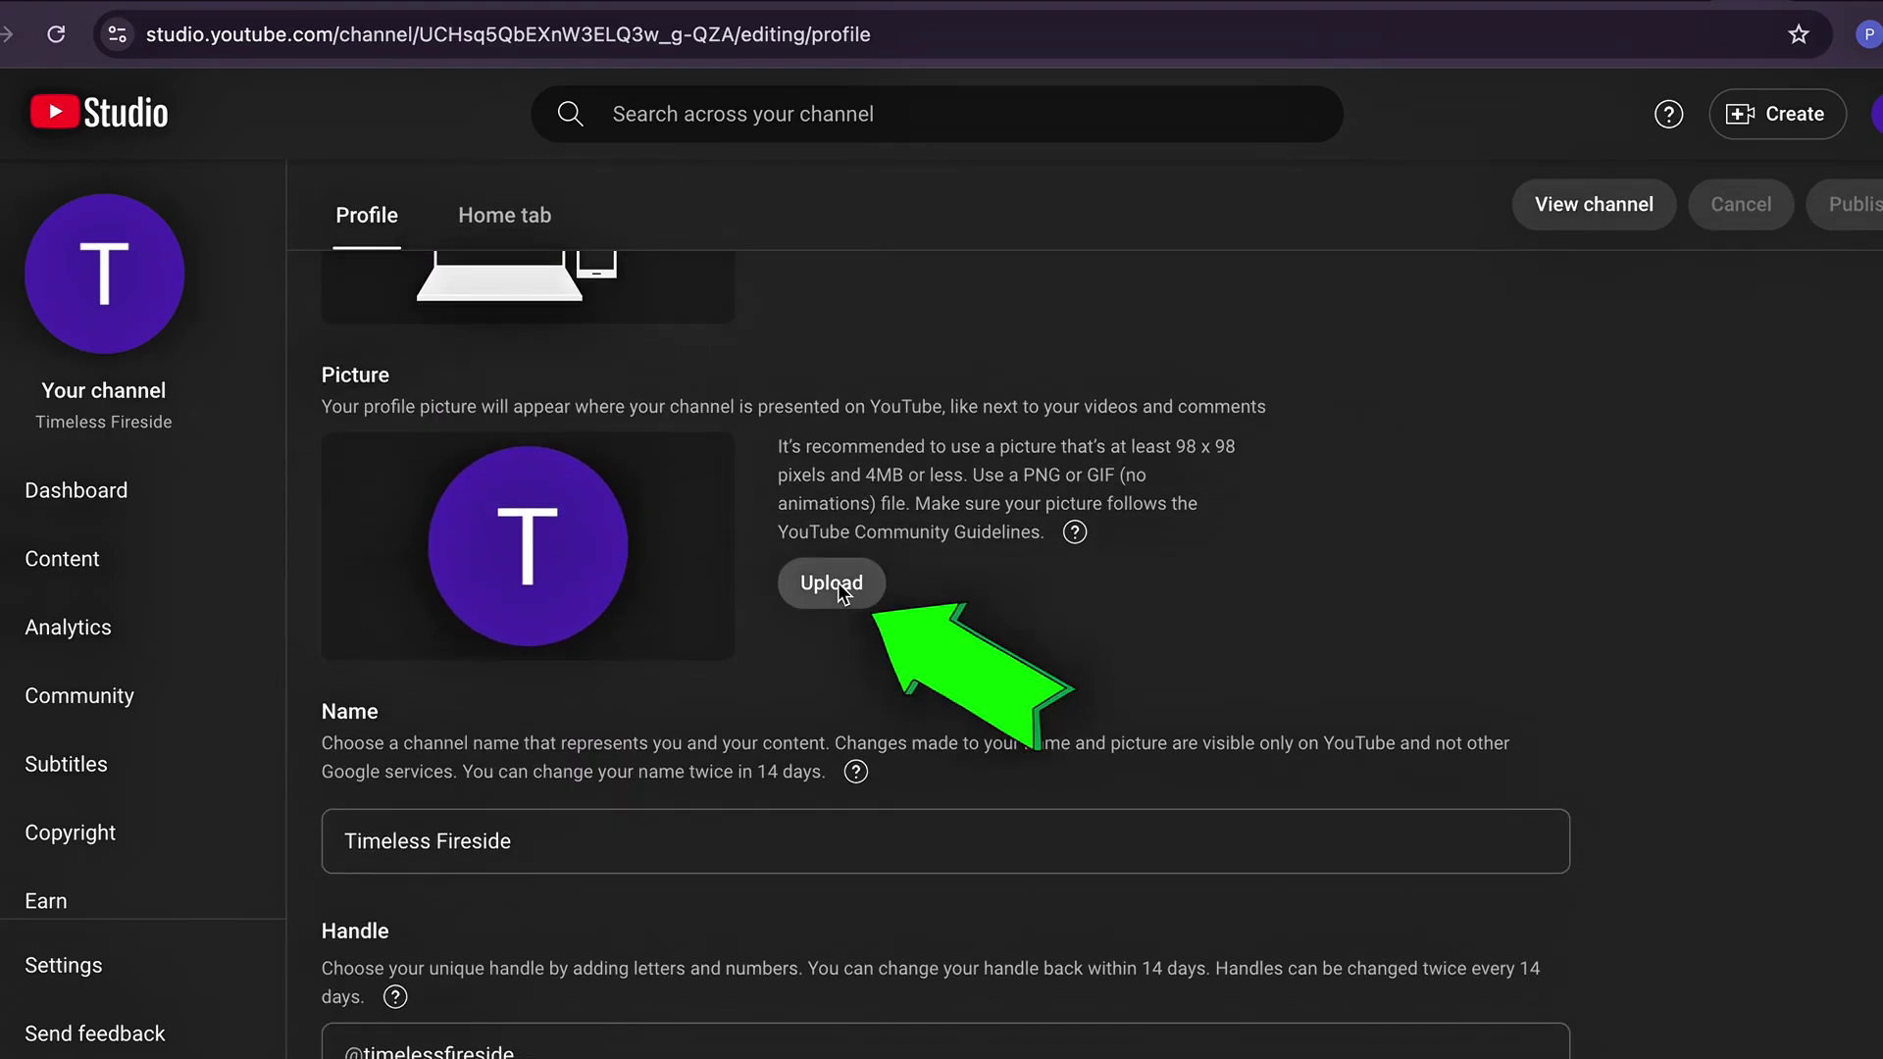
# Upload the PicLumen logo PNG as the channel profile picture, then read the channel's full description
pyautogui.click(837, 585)
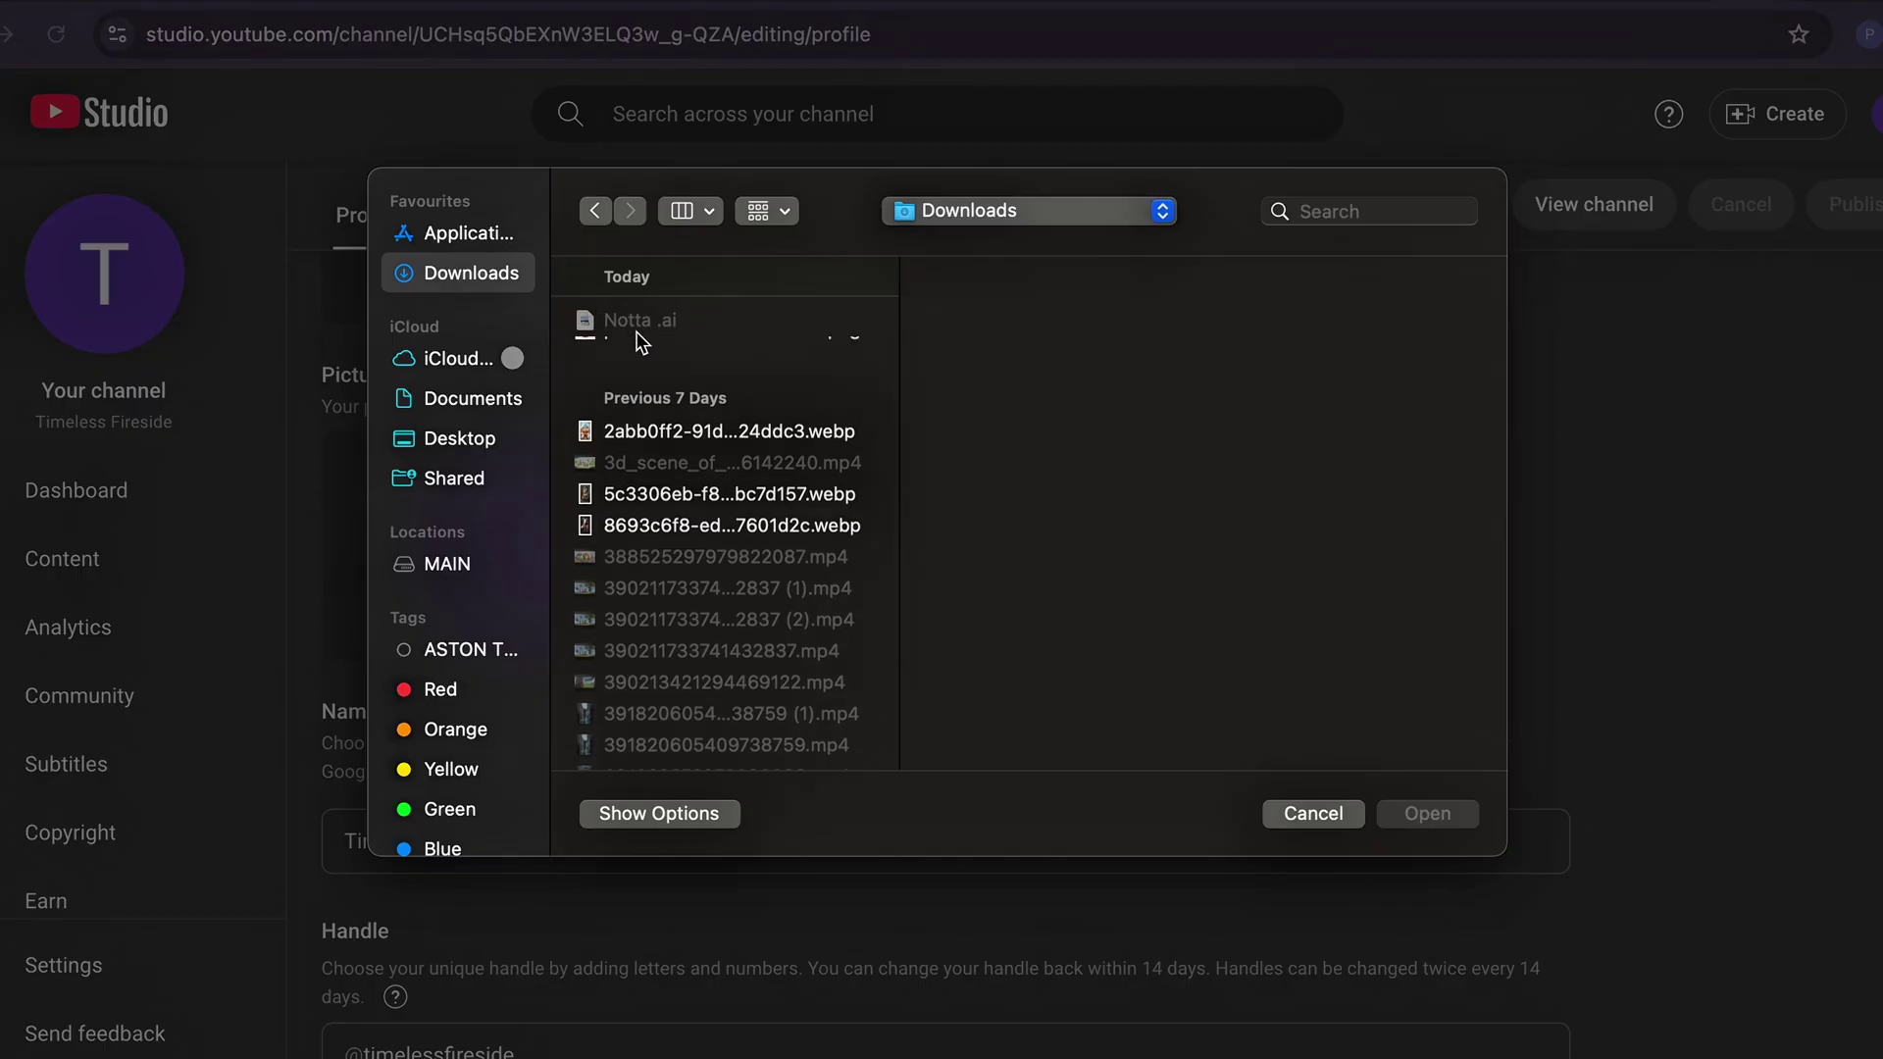
pyautogui.click(644, 363)
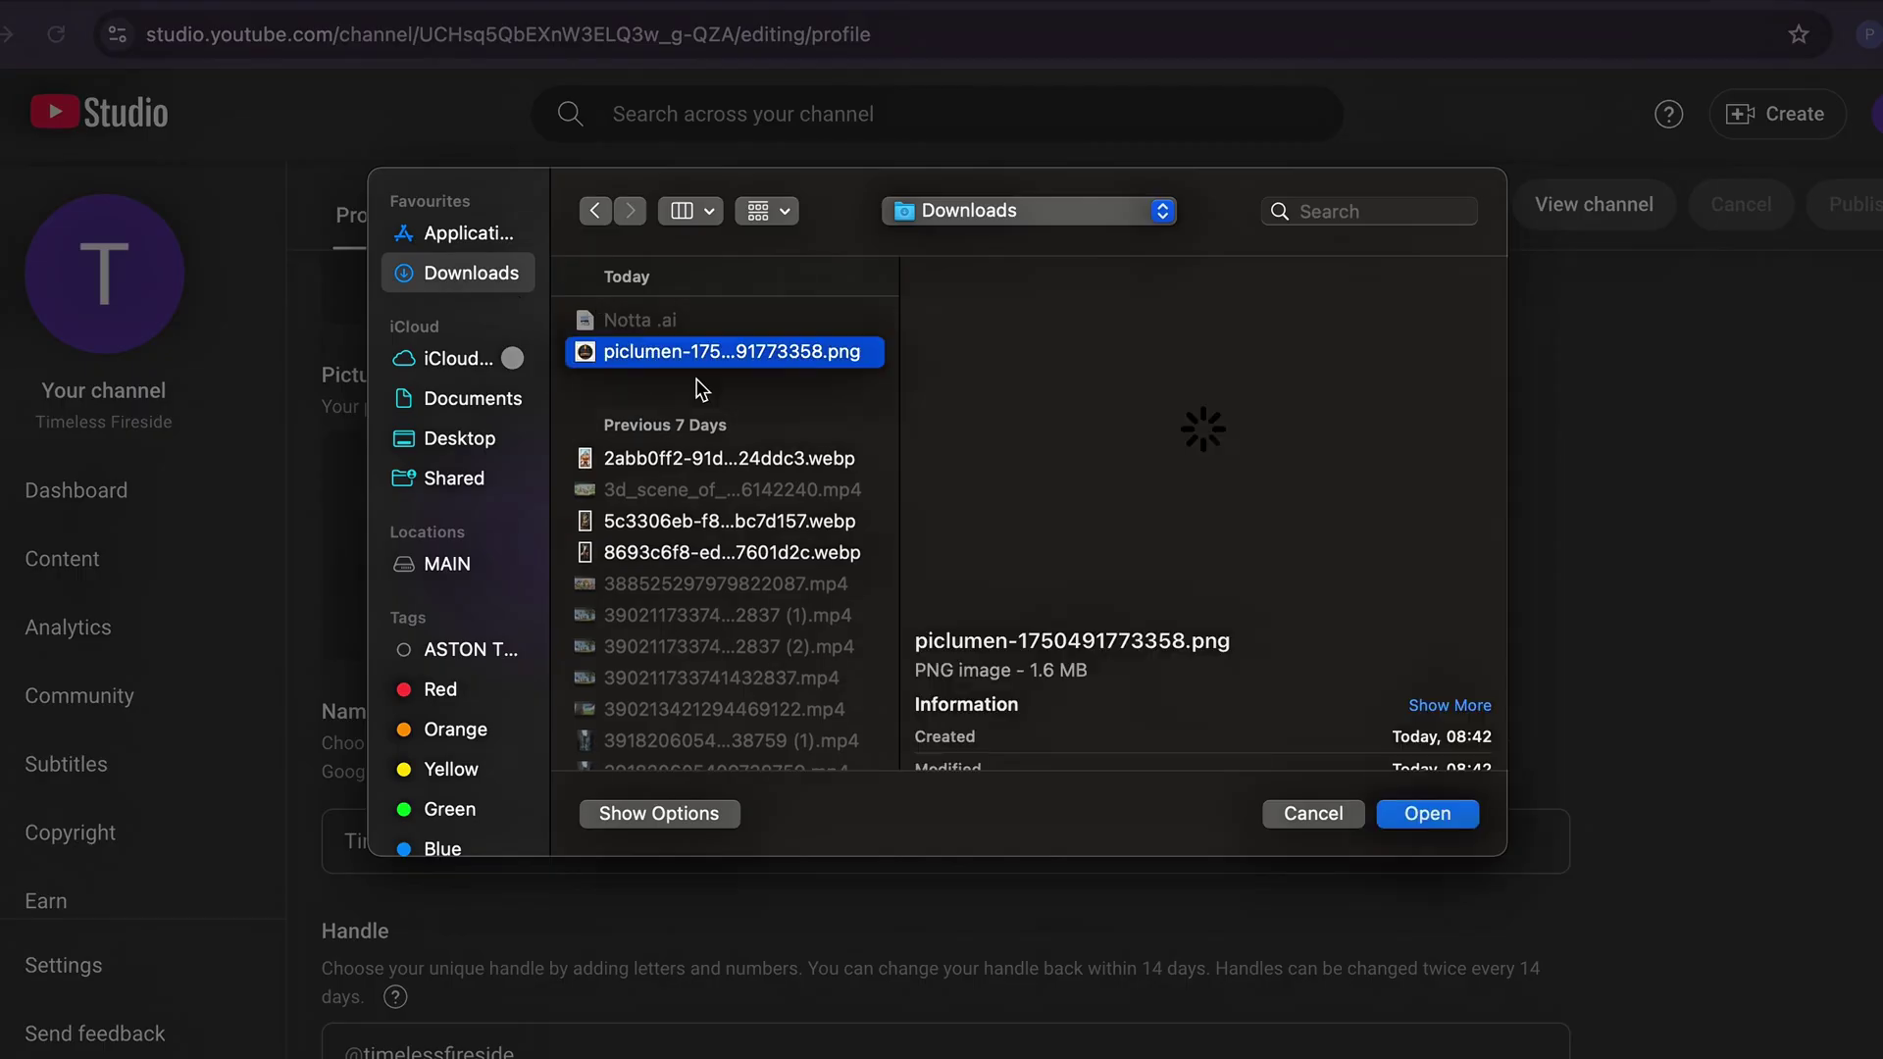
pyautogui.click(1427, 813)
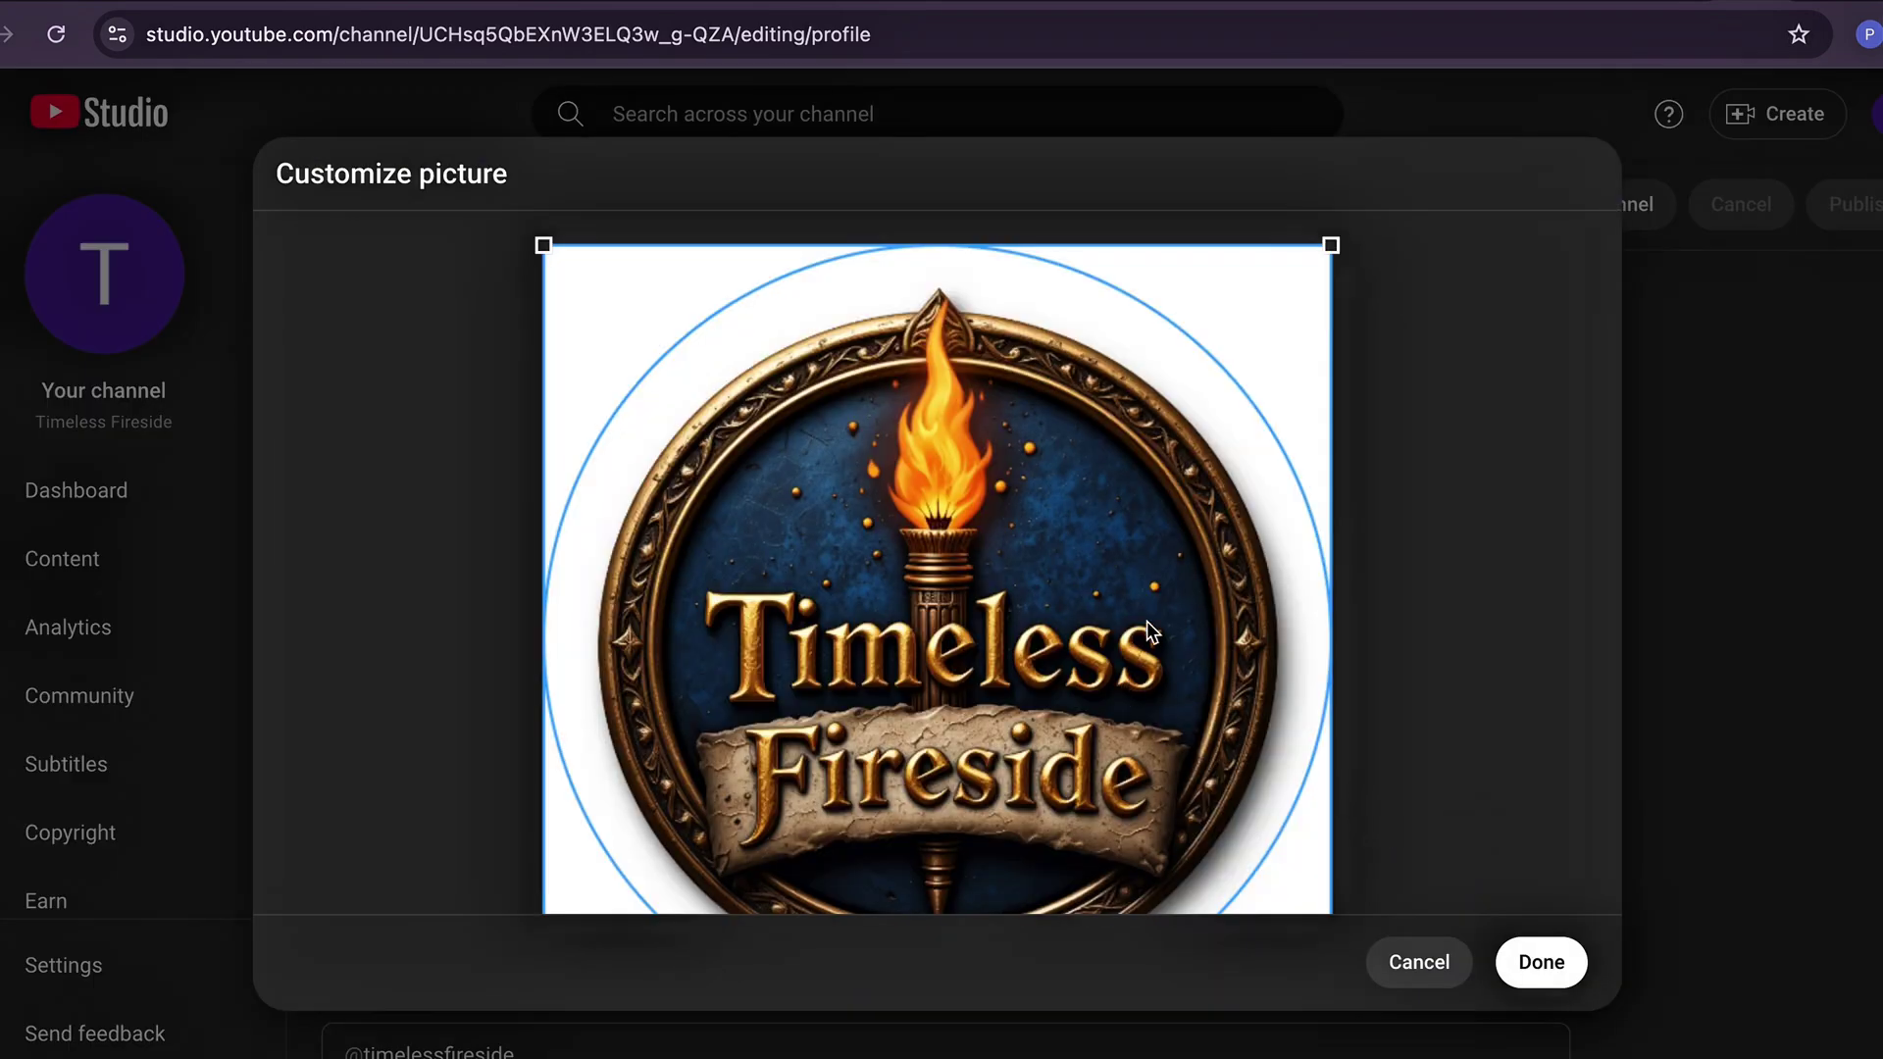
pyautogui.click(1541, 962)
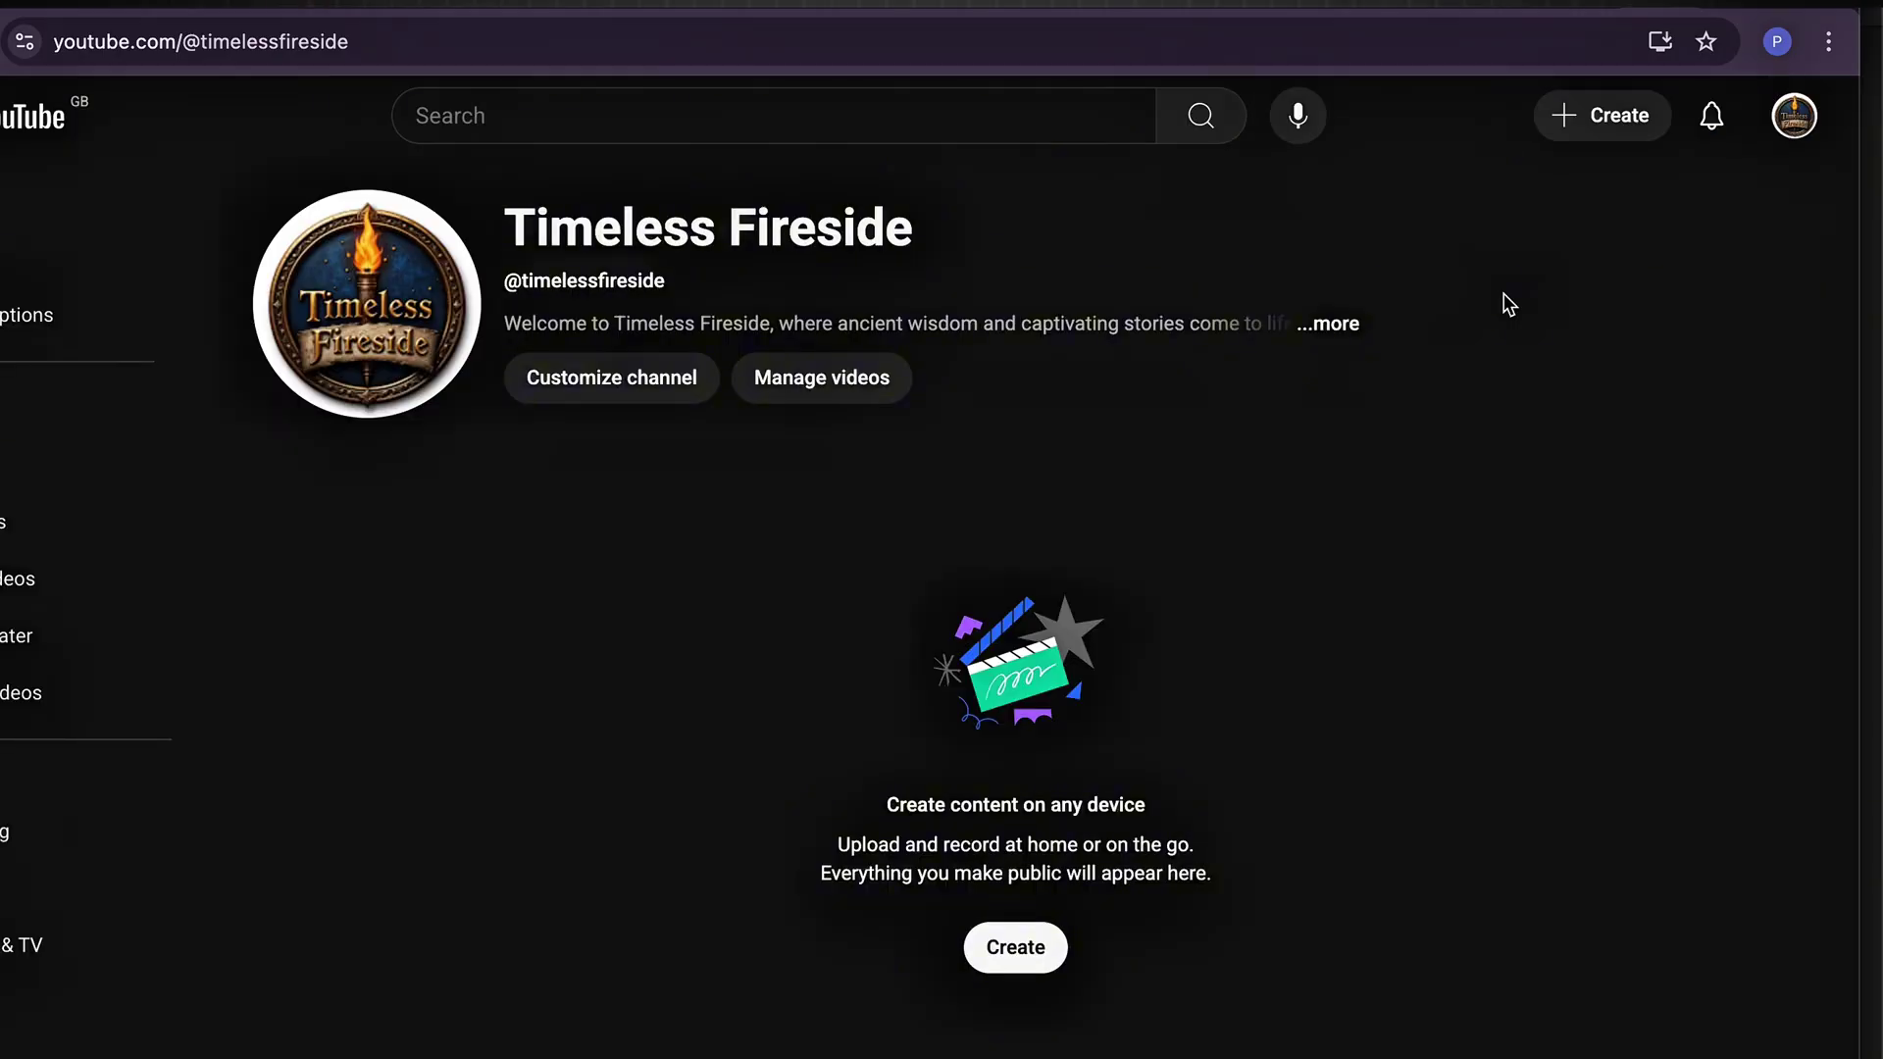
pyautogui.click(1353, 331)
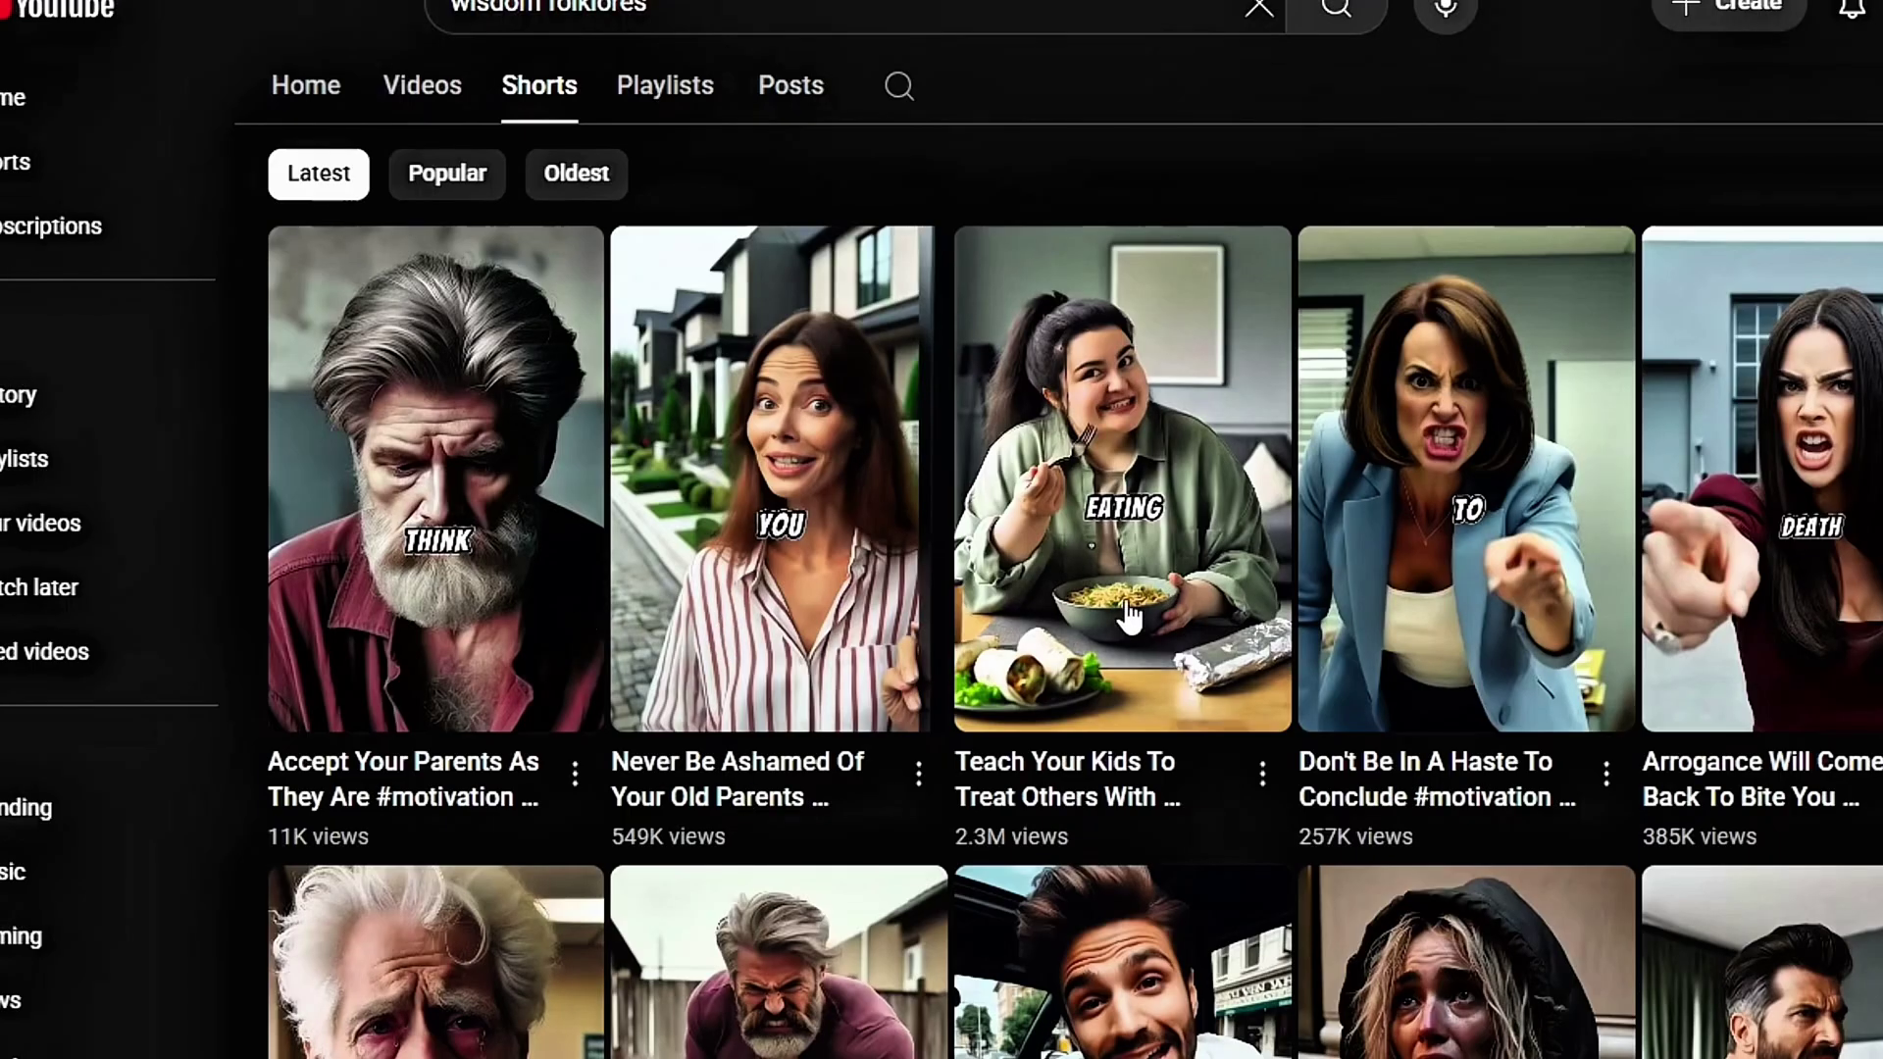
pyautogui.scroll(4, 1030, 544)
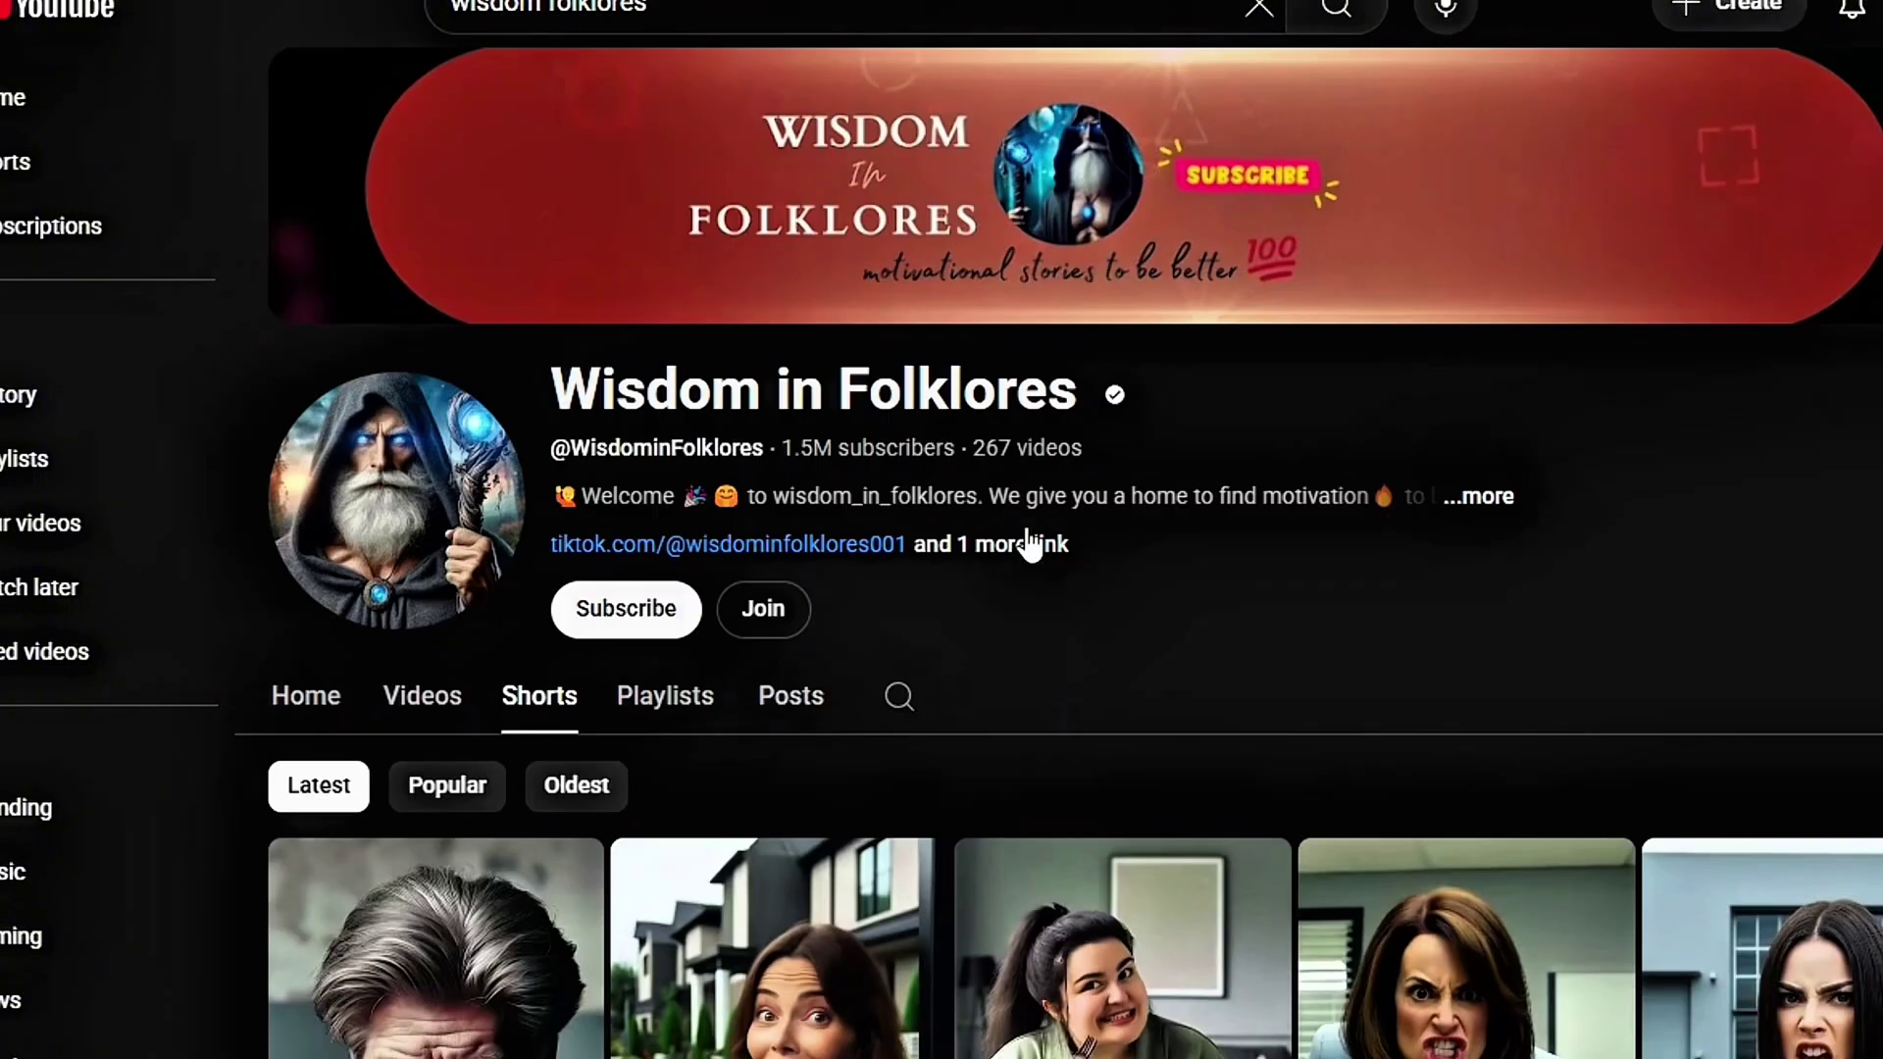
# Sort the Wisdom in Folklores shorts by popularity and open "Everyone Needs A Big Brother."
pyautogui.click(470, 783)
pyautogui.scroll(-2, 997, 737)
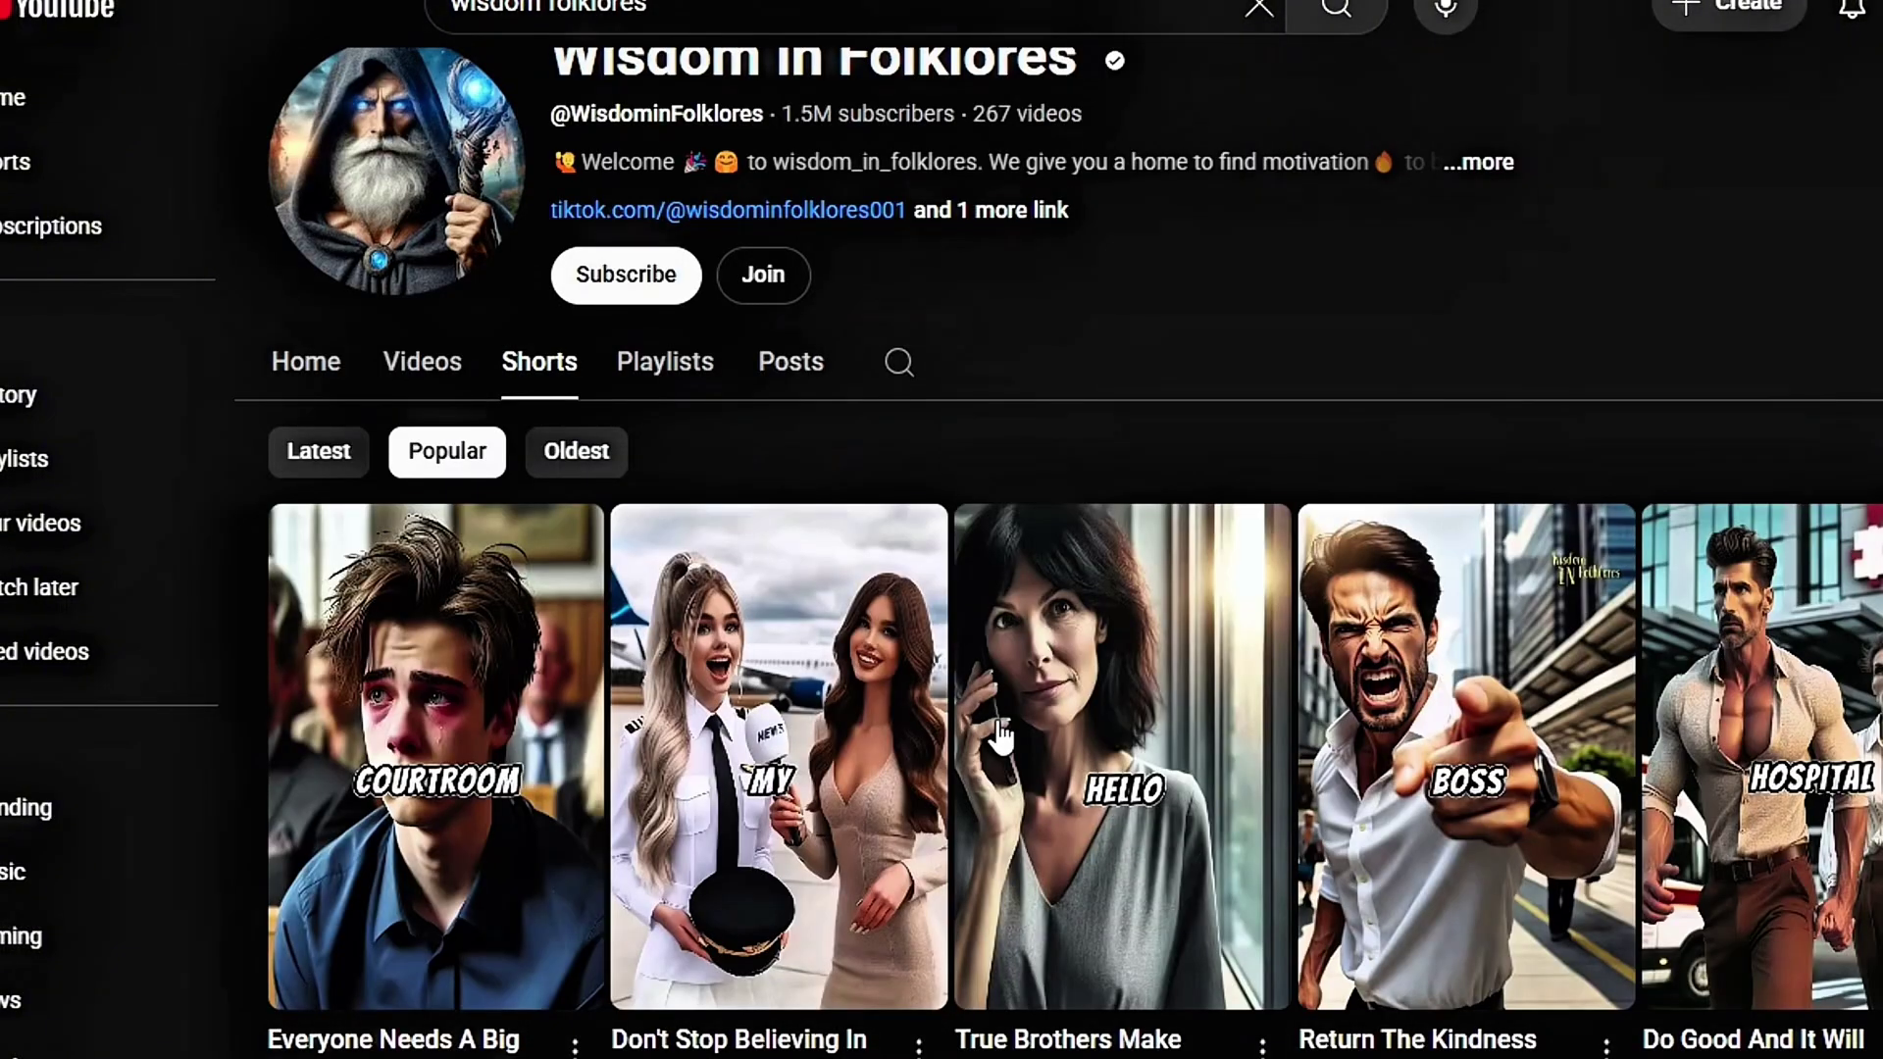
pyautogui.scroll(-1, 998, 736)
pyautogui.click(577, 957)
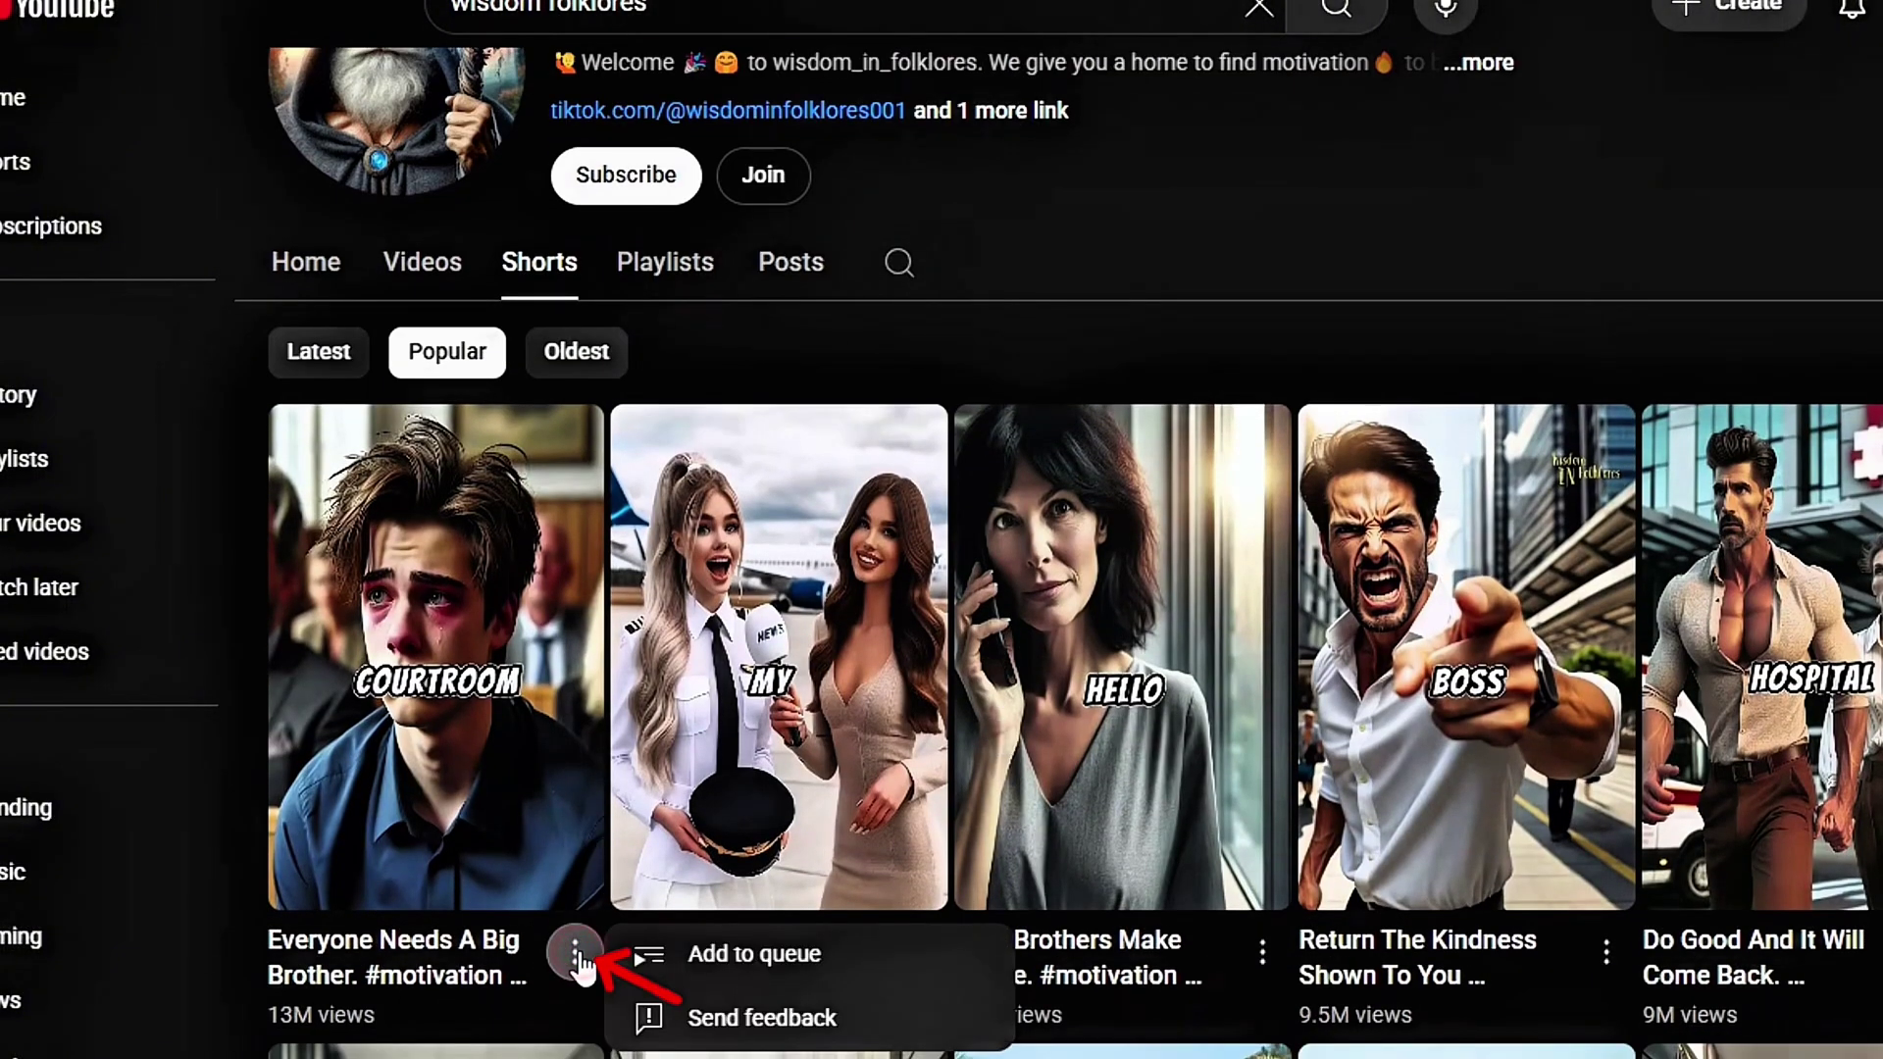
pyautogui.click(450, 847)
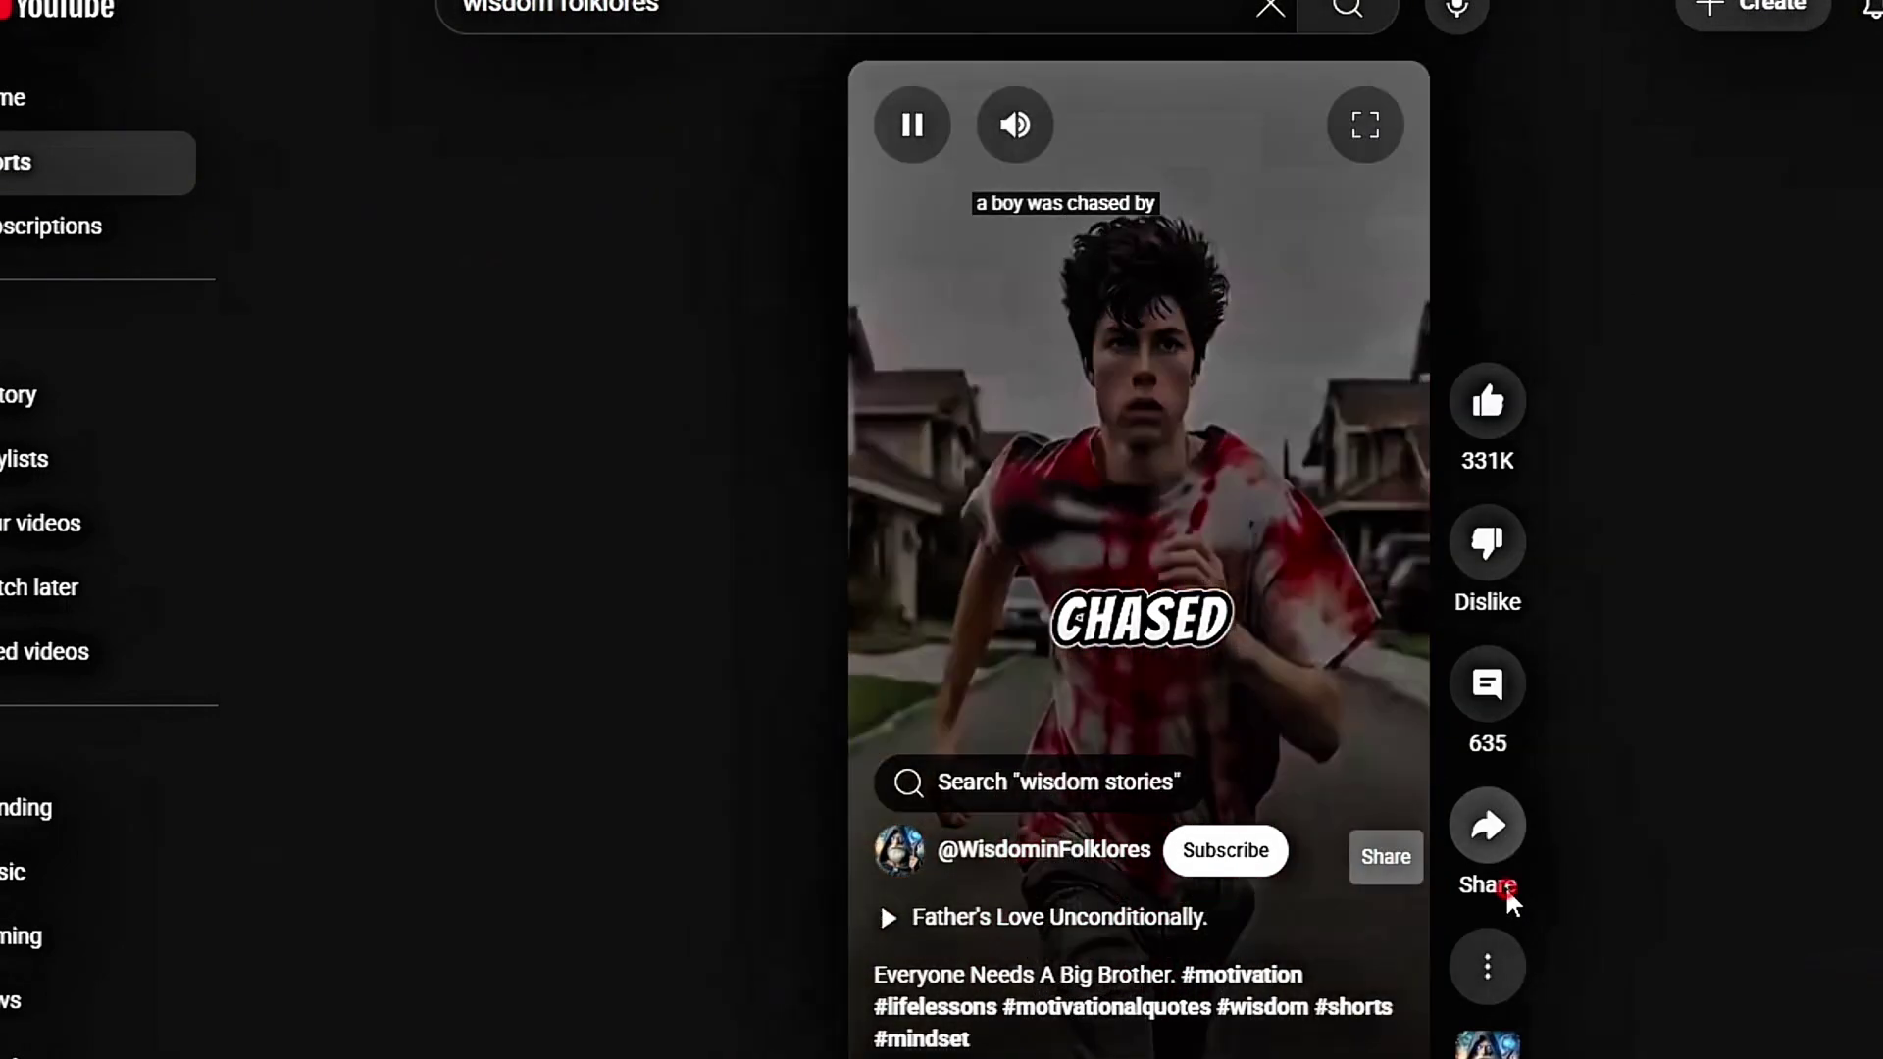
# Copy the short's share link and dismiss the share dialog
pyautogui.click(1488, 838)
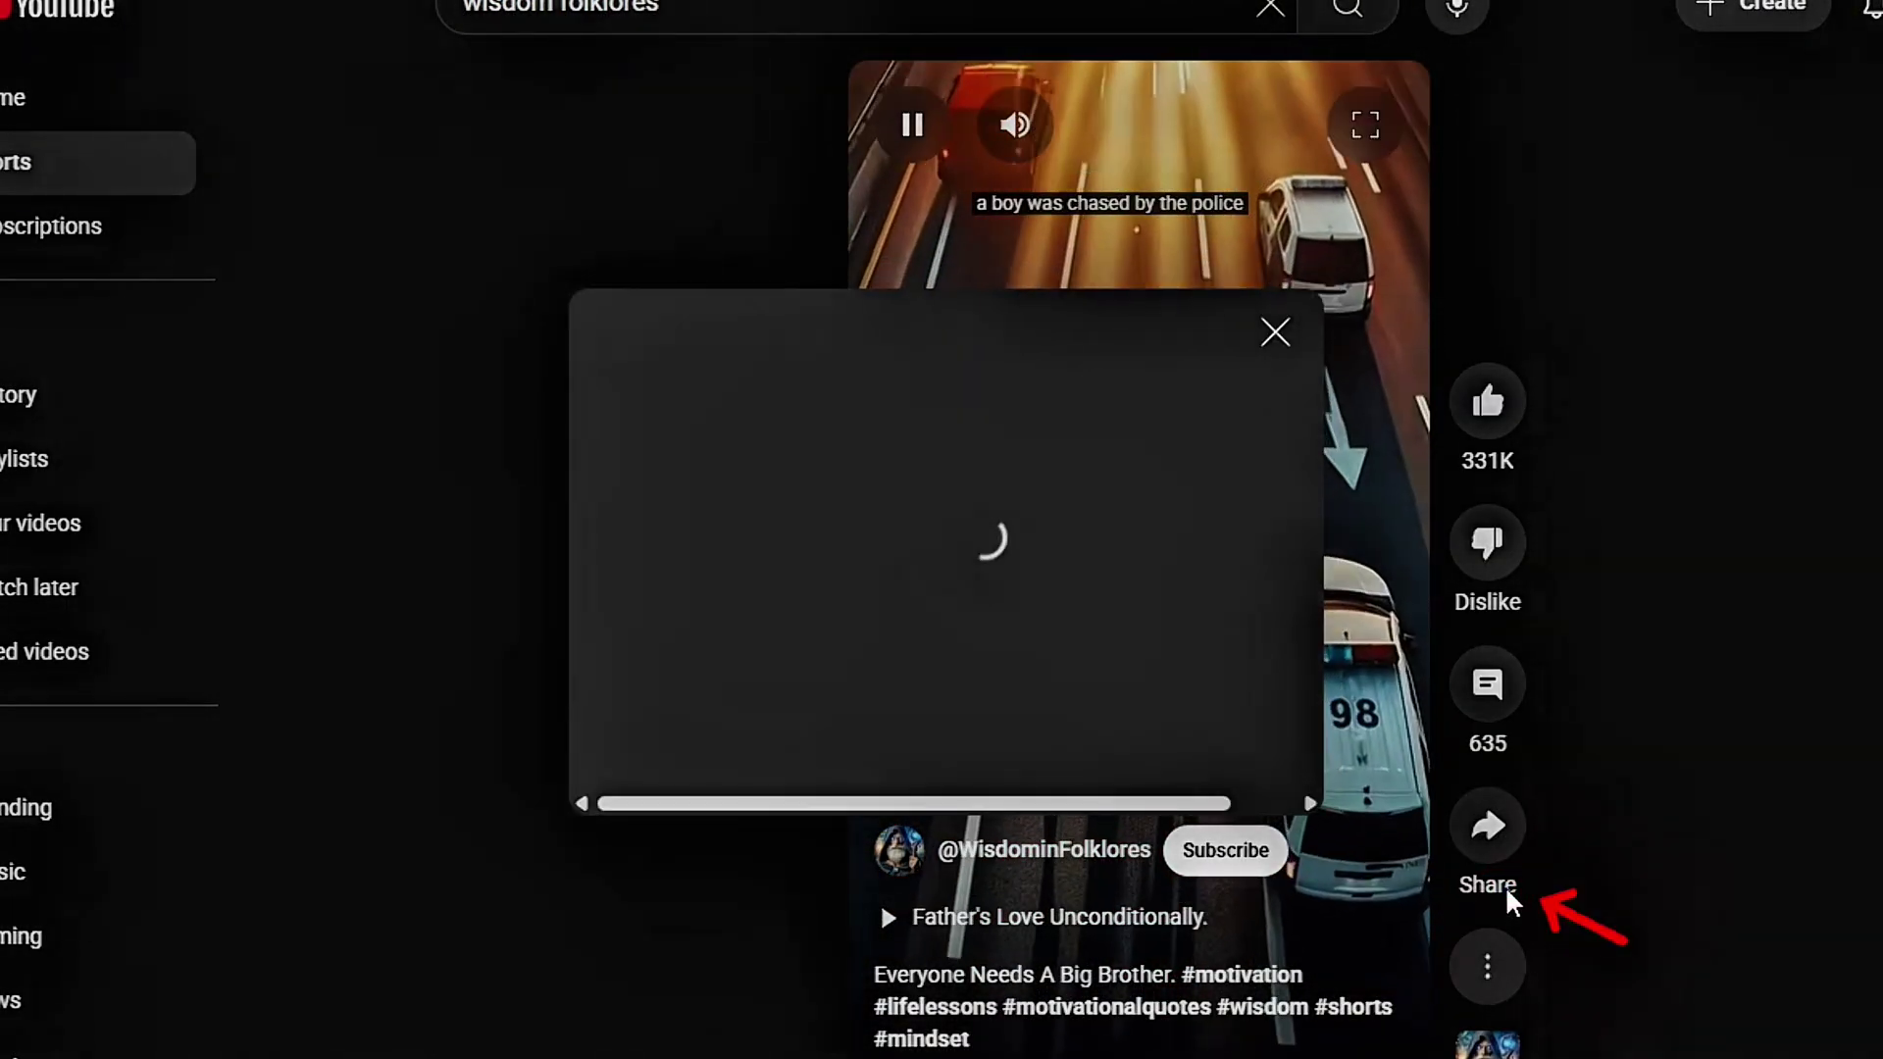
pyautogui.click(1224, 677)
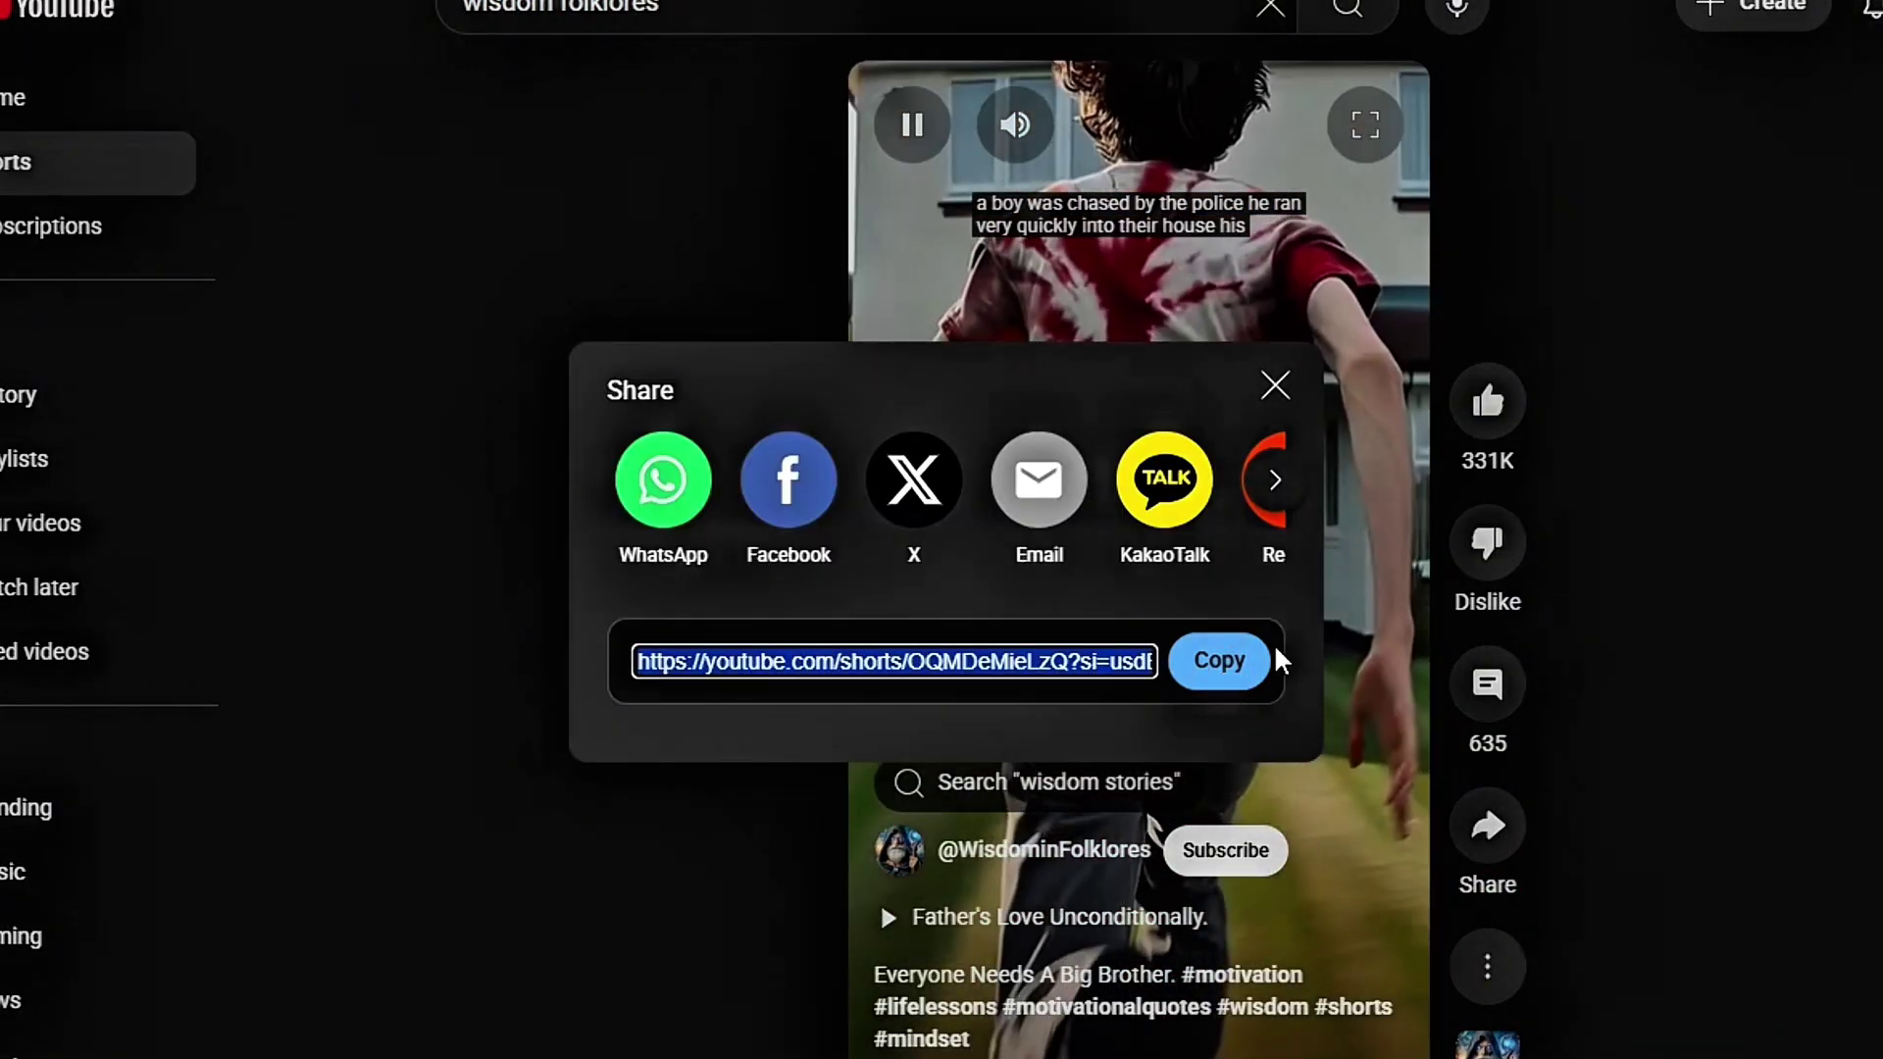
pyautogui.click(1275, 389)
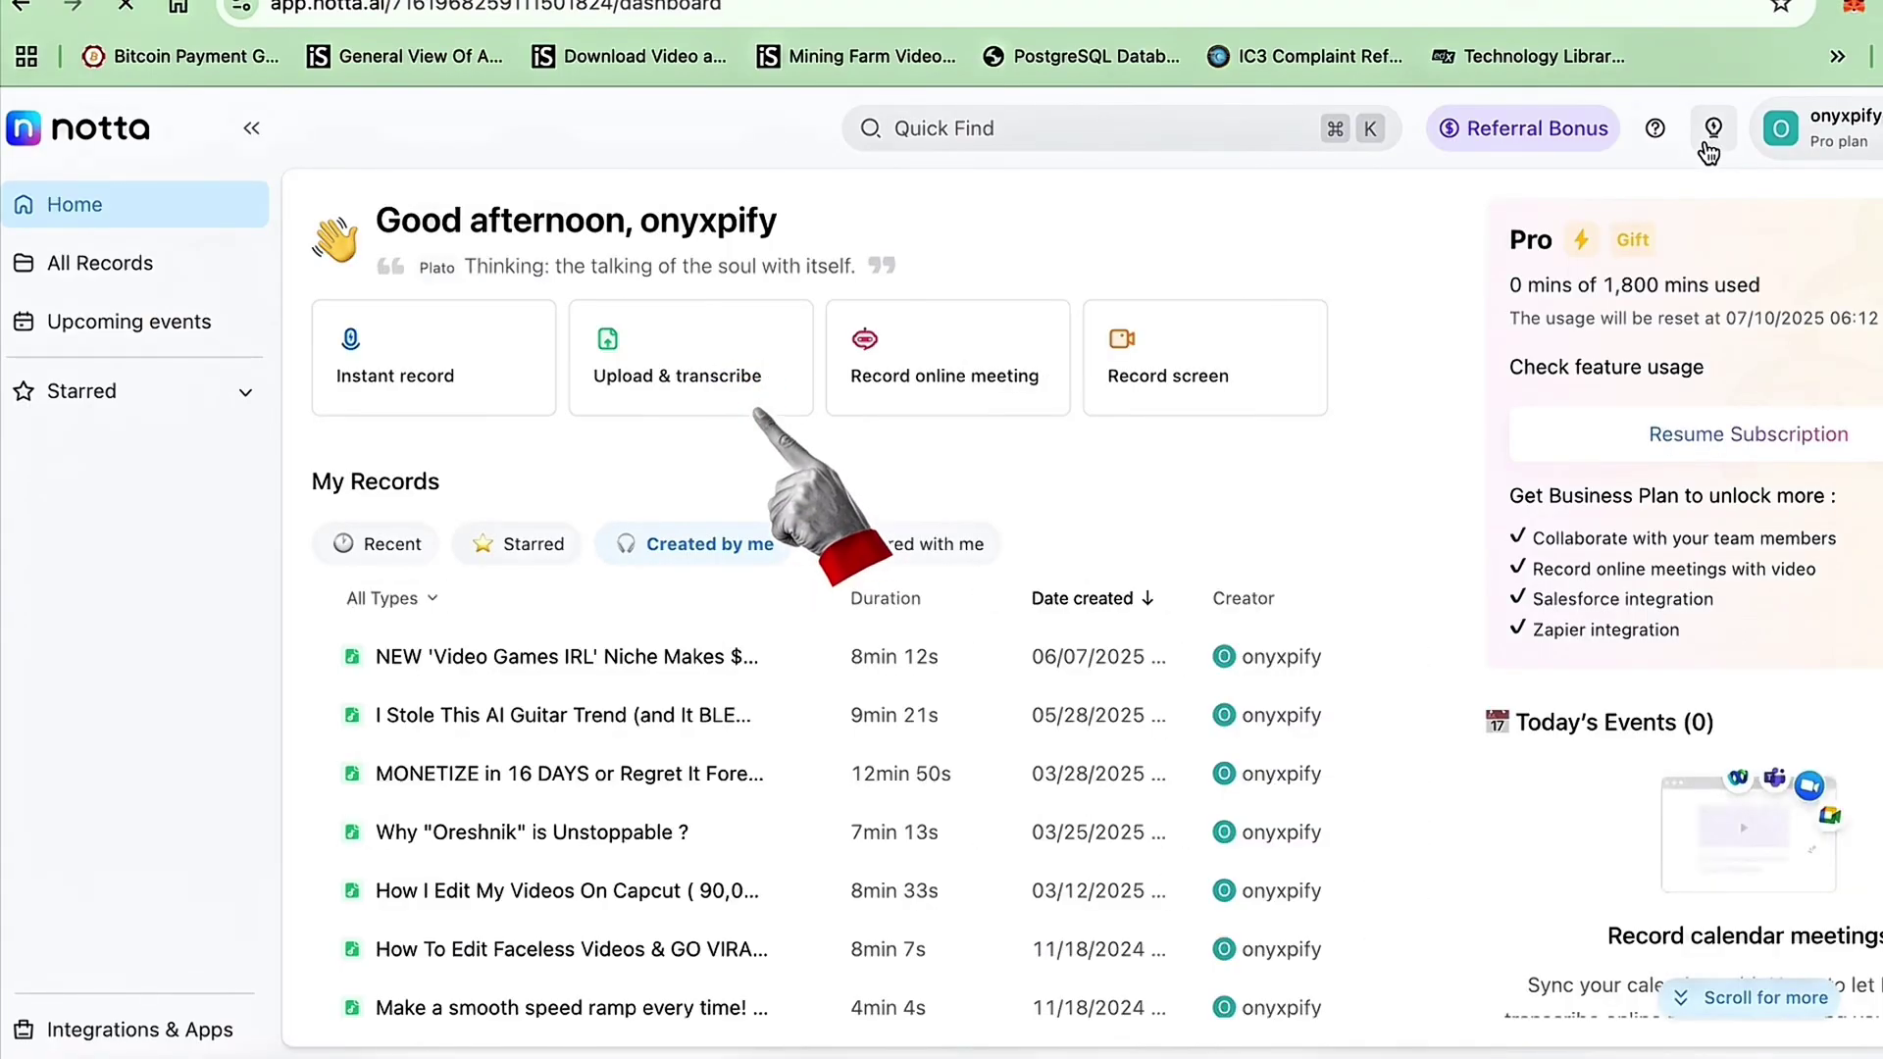
# Transcribe the YouTube link in English monolingual mode, adding a new record to My Records
pyautogui.click(677, 369)
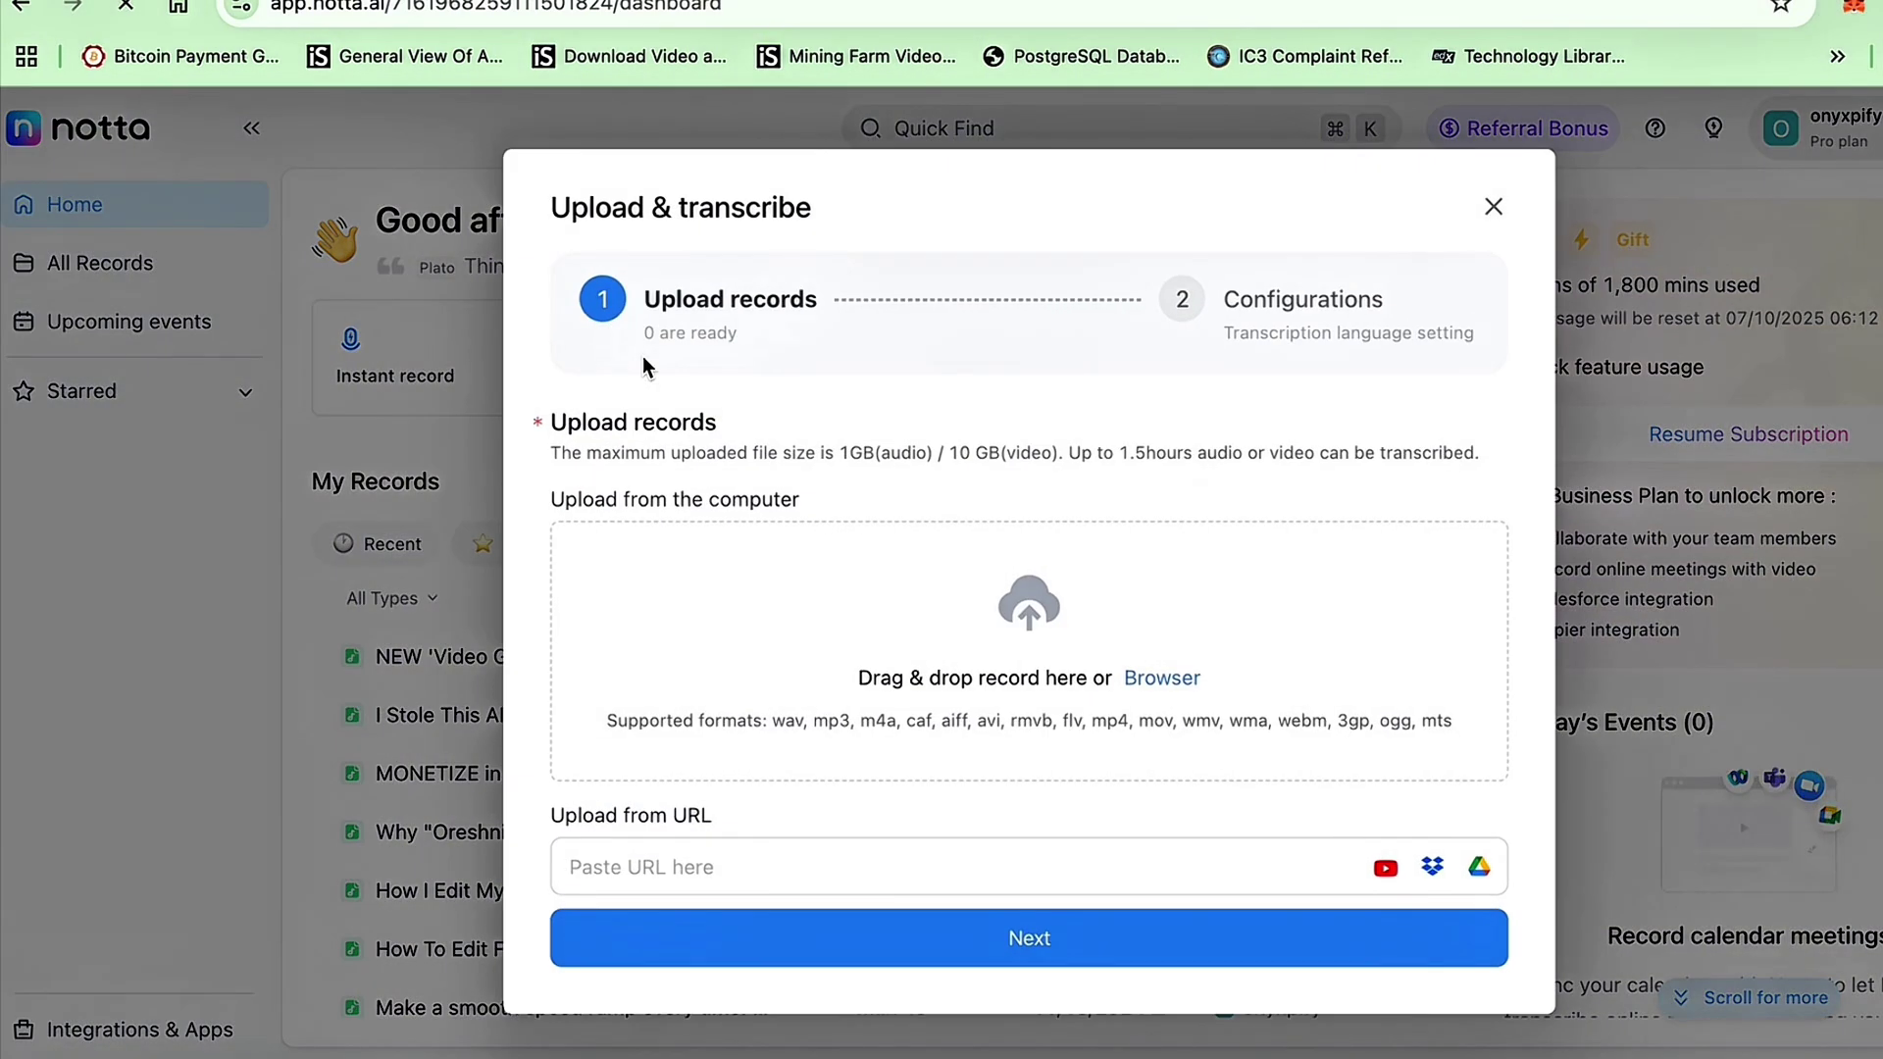
pyautogui.click(819, 868)
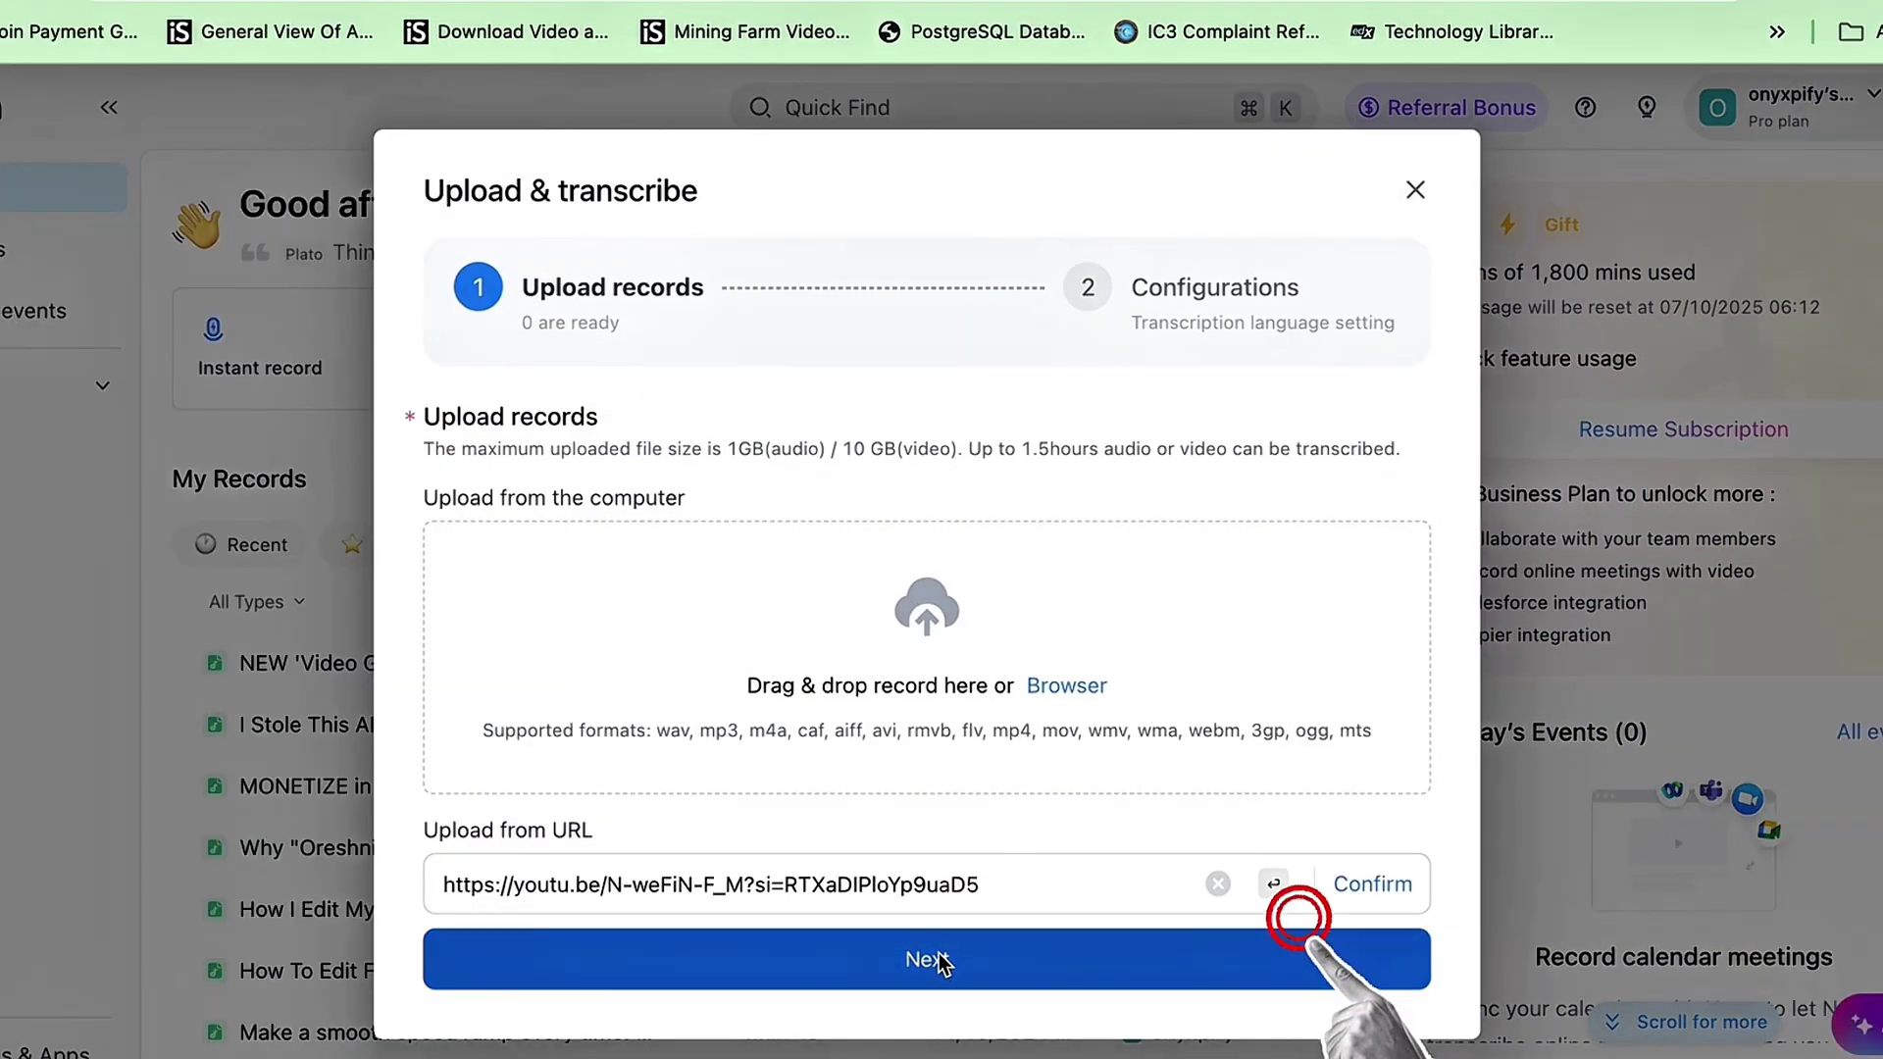
pyautogui.click(1367, 882)
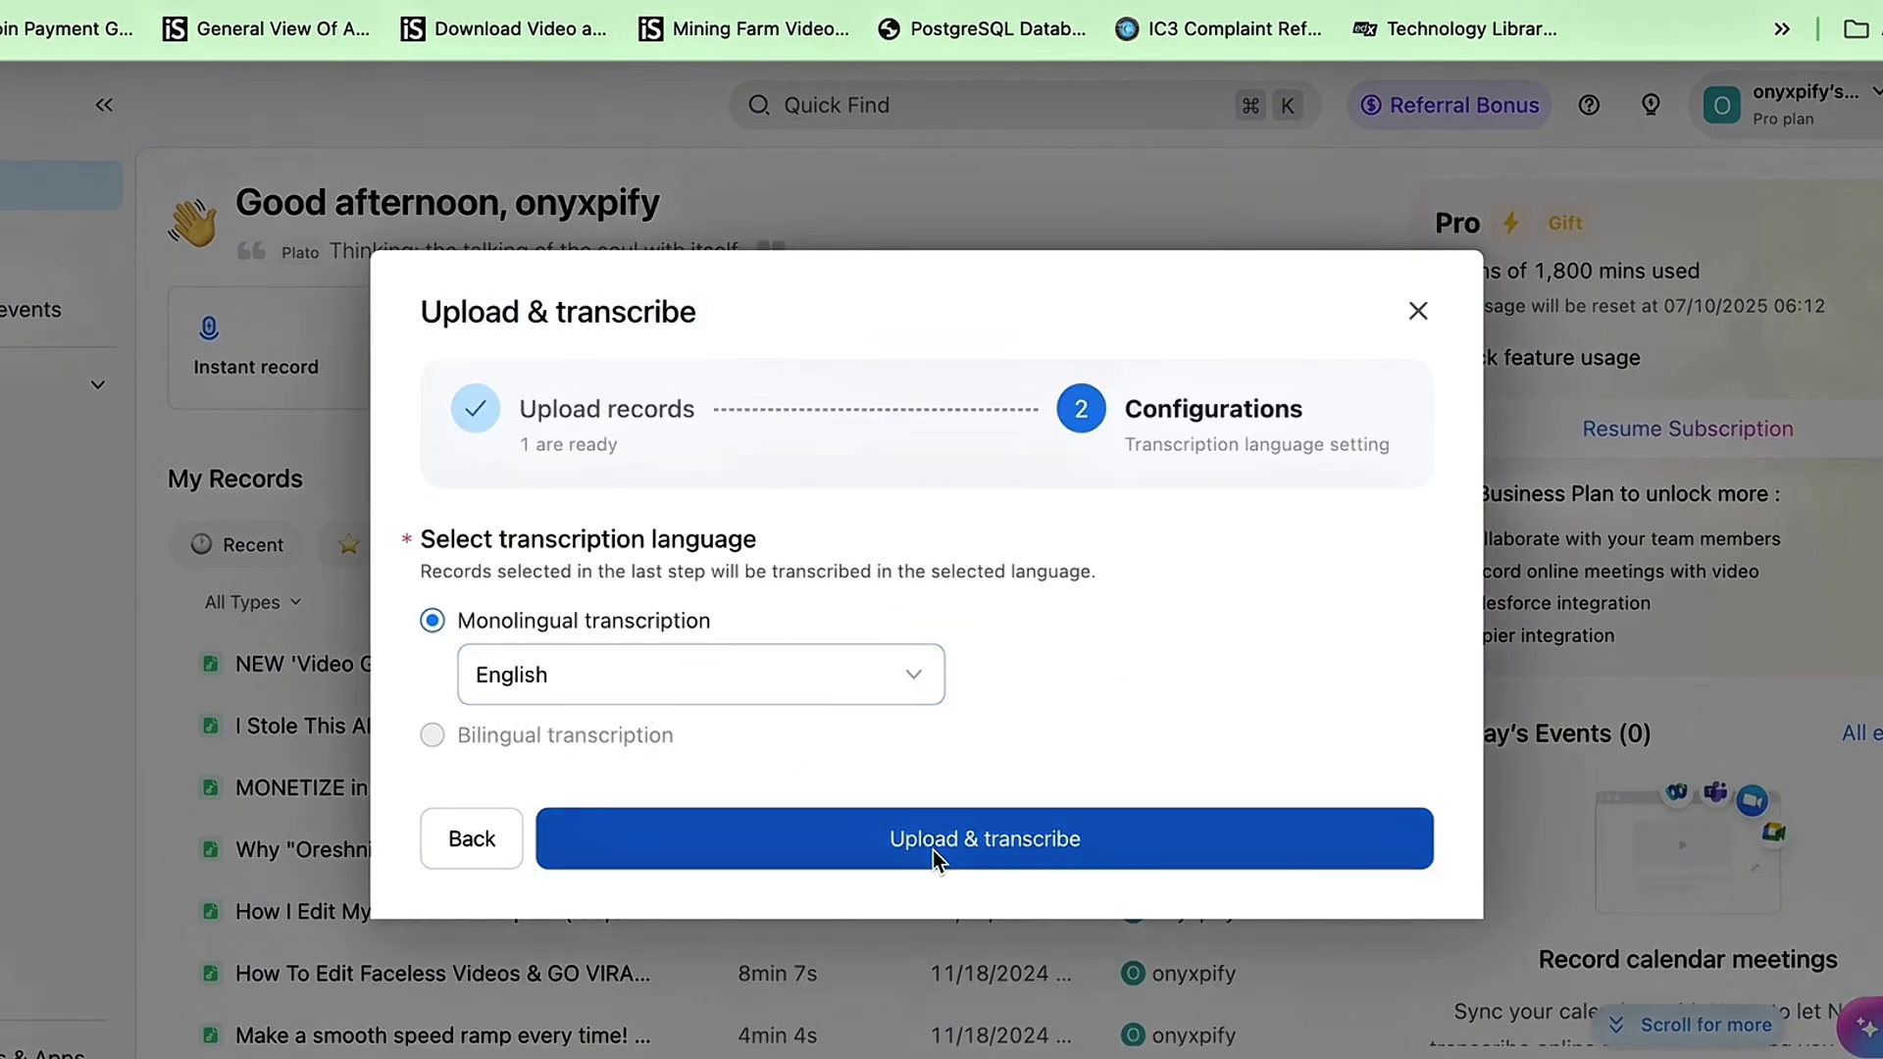
pyautogui.click(988, 846)
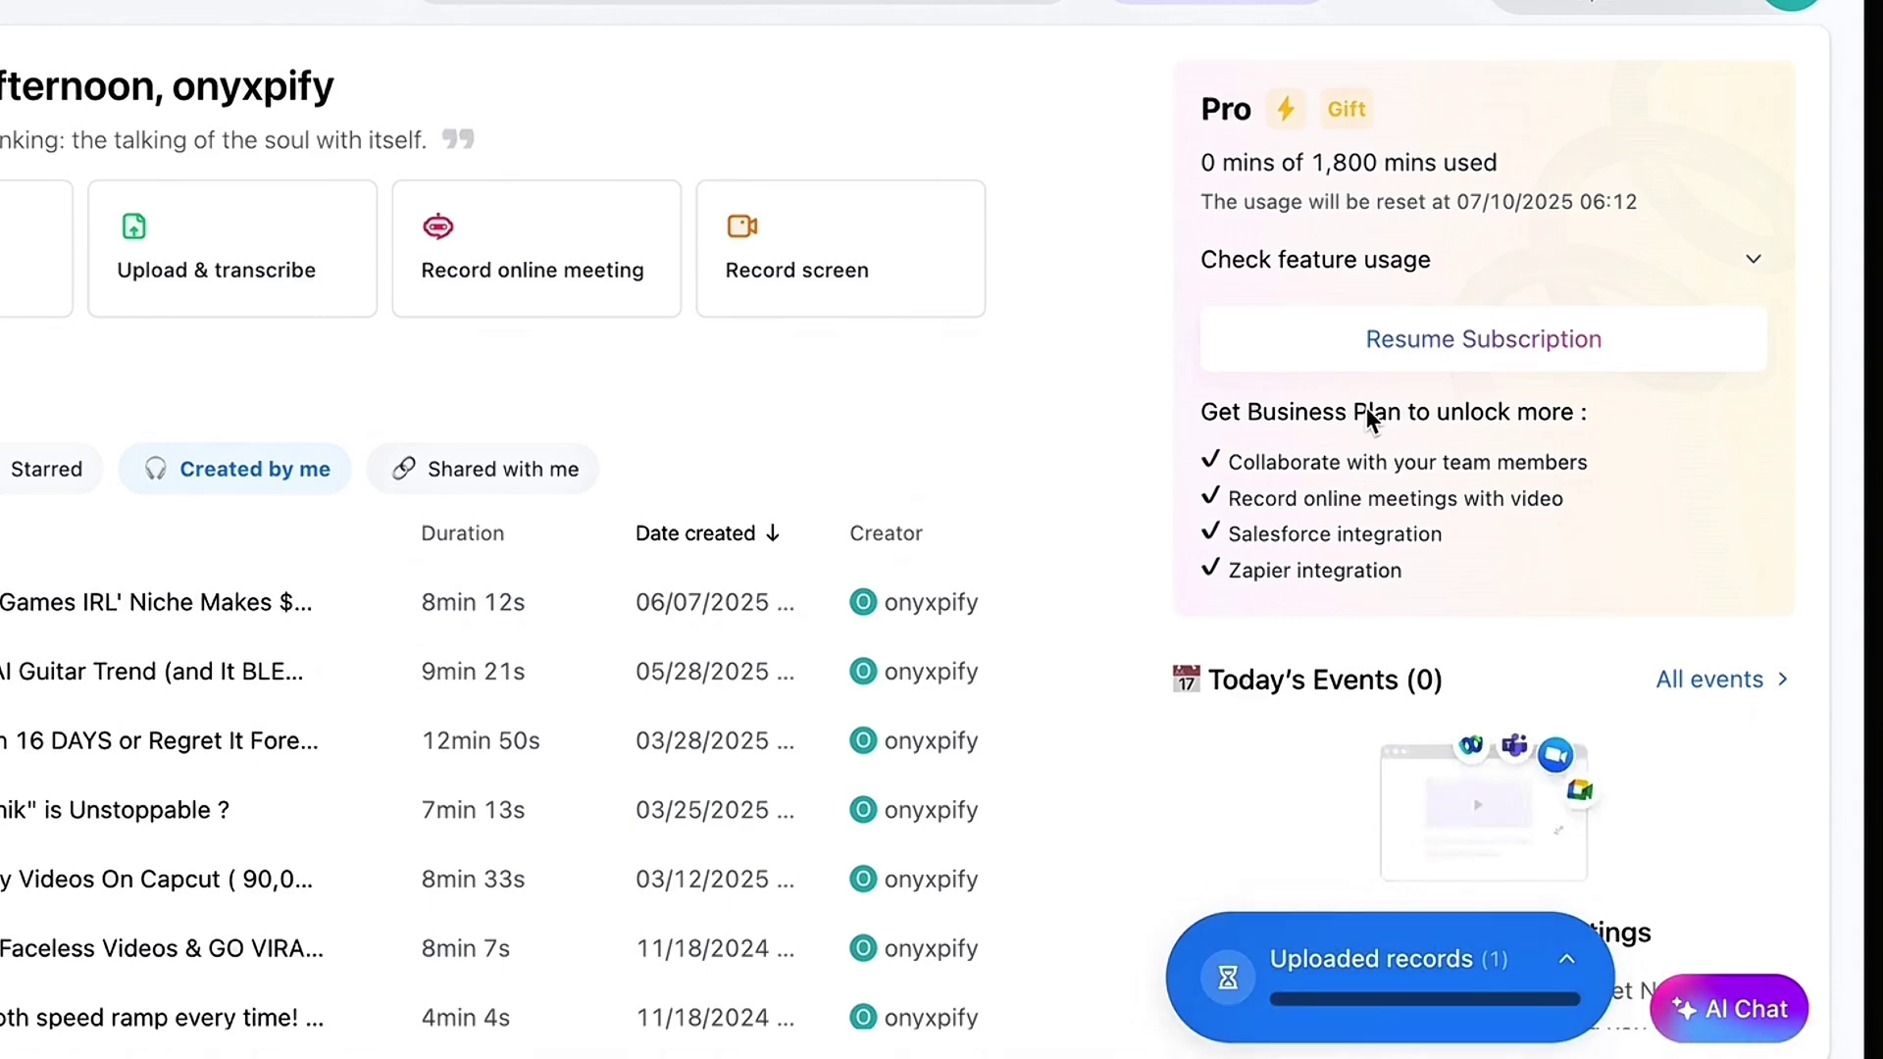
pyautogui.click(1432, 969)
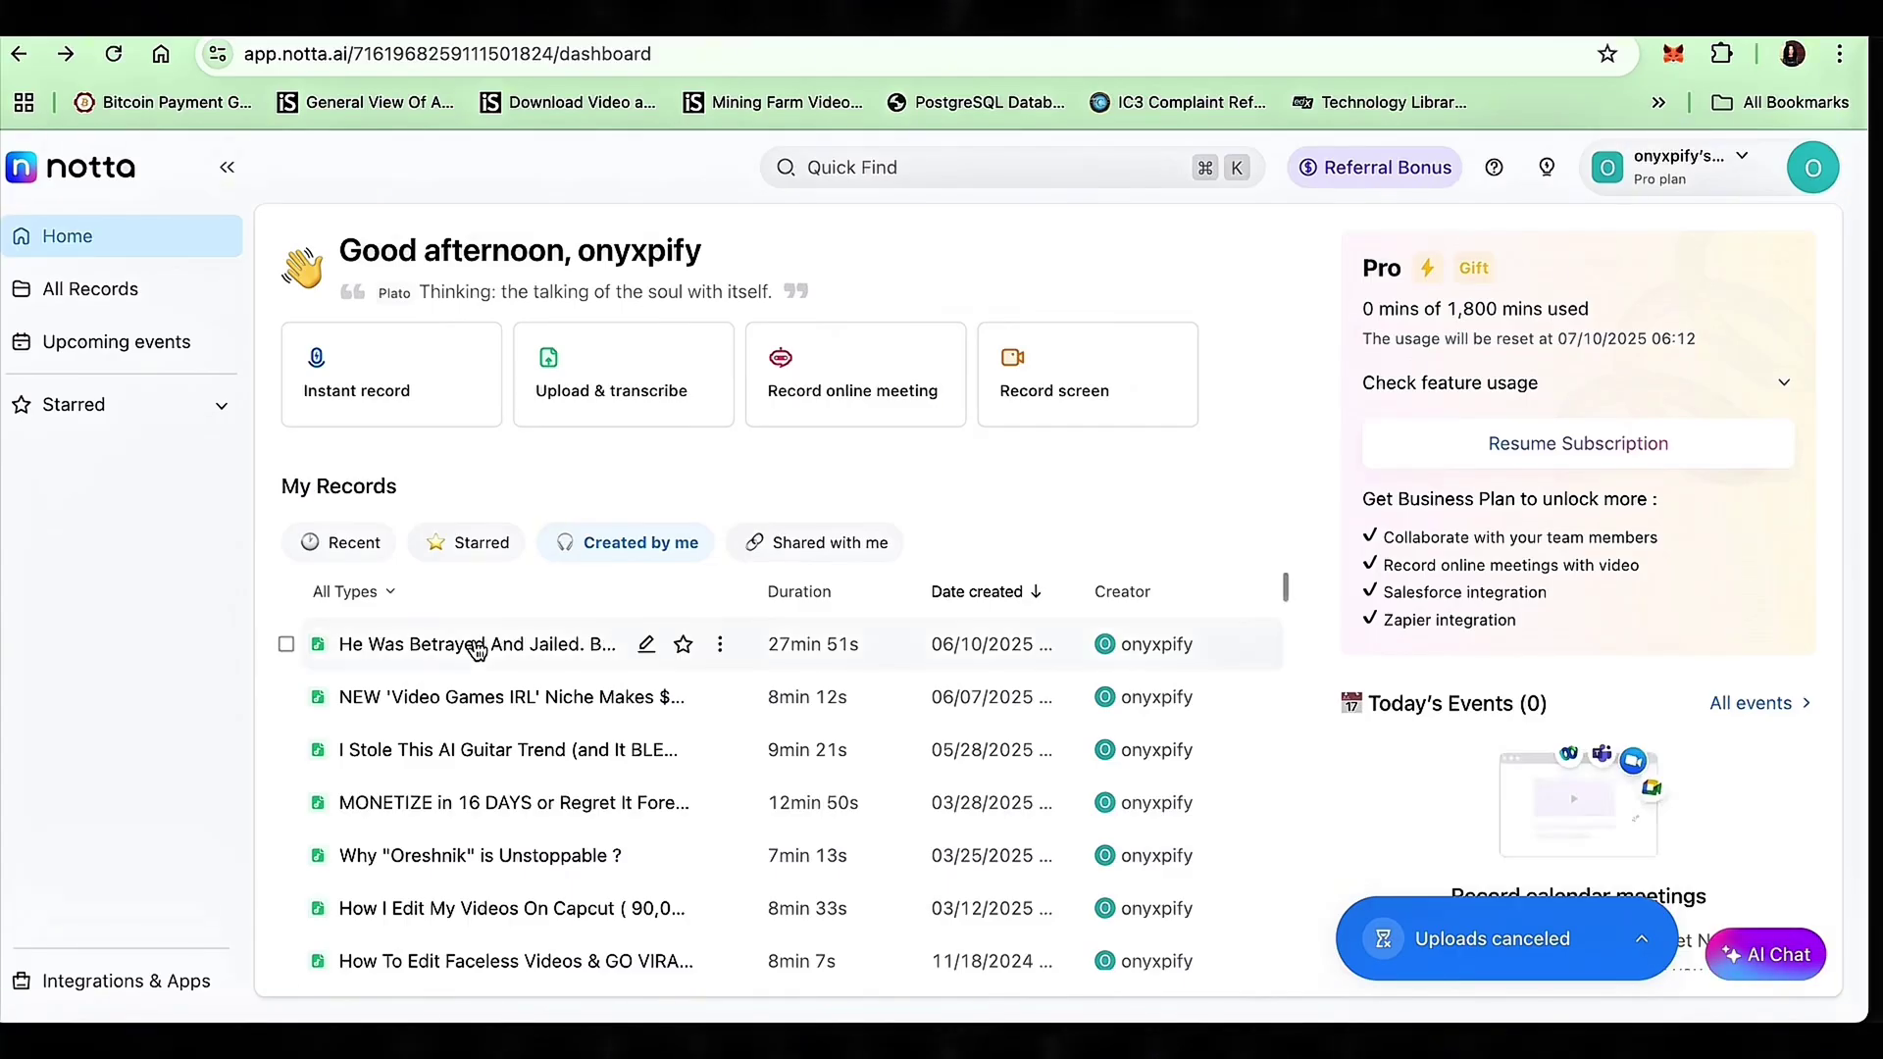
# Ask Notta's AI Chat on the new transcript to summarize the script into about 2000 words
pyautogui.click(475, 650)
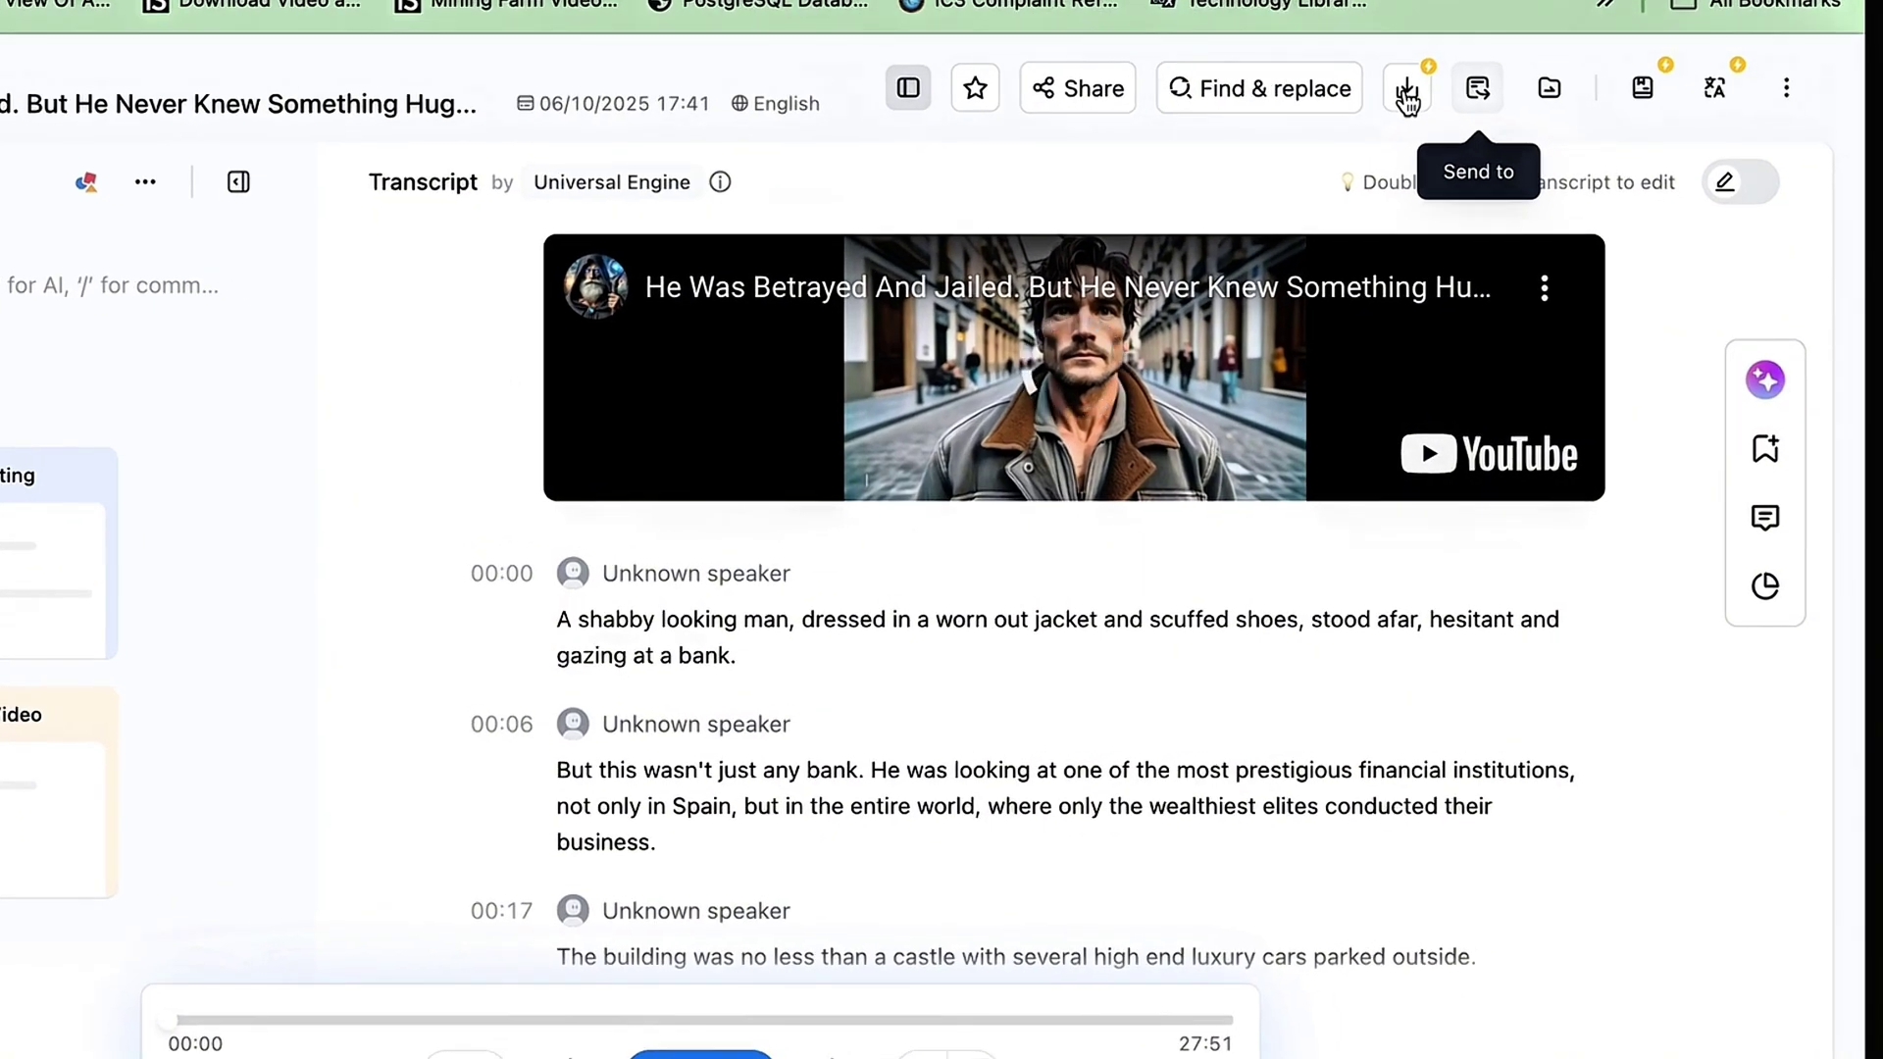
pyautogui.click(1766, 380)
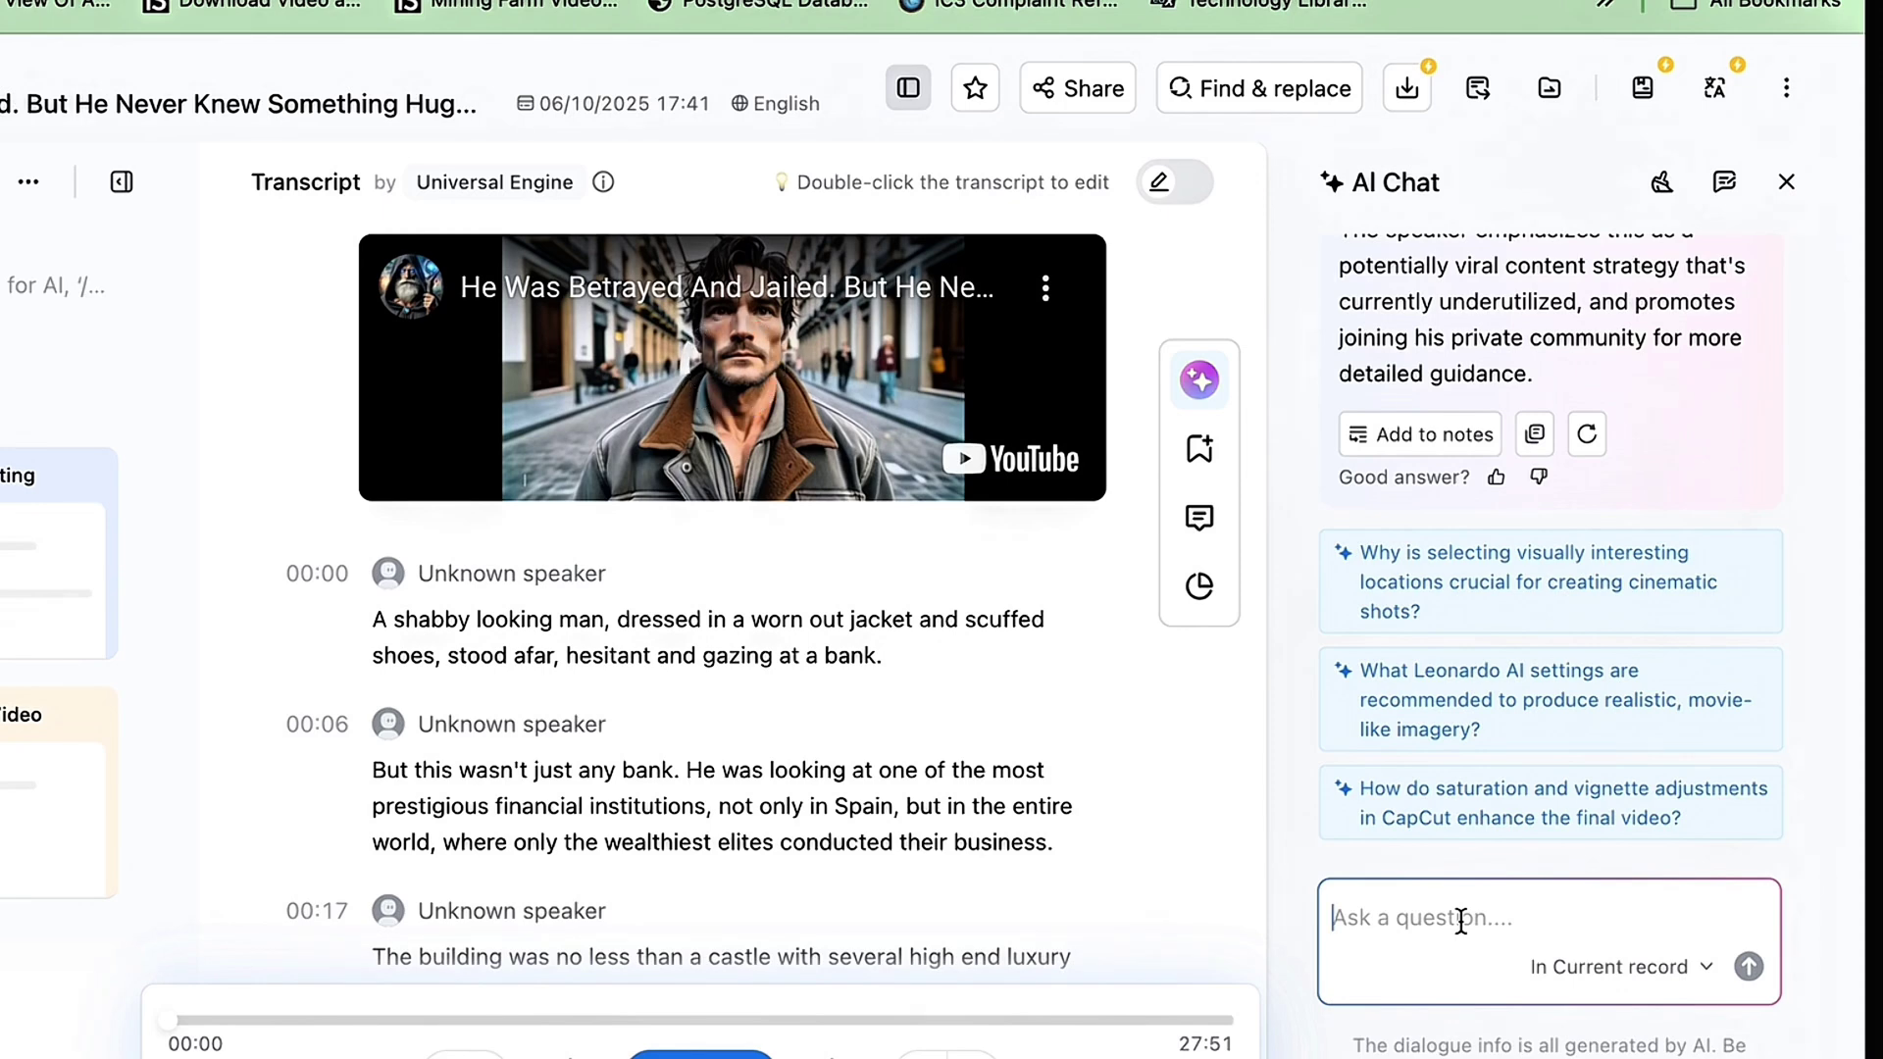
pyautogui.write('summarize the script and make it 2000')
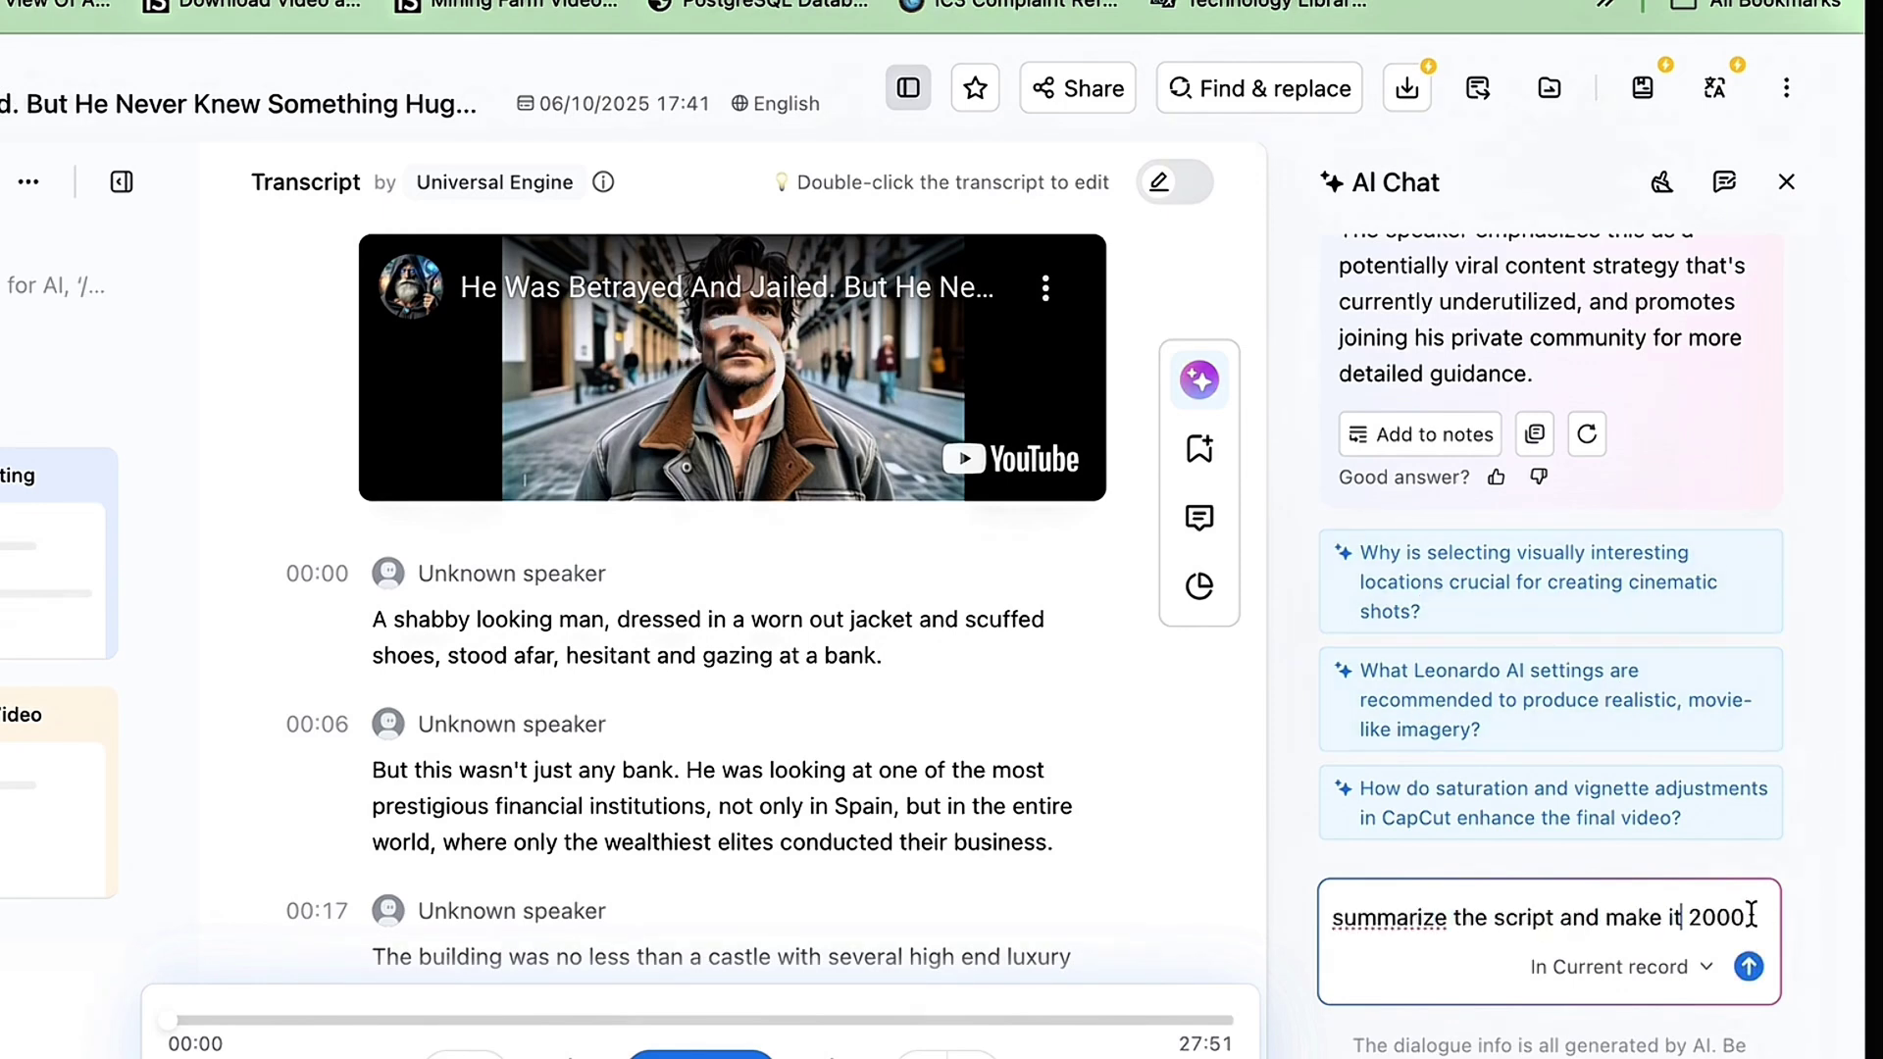
pyautogui.write(' words')
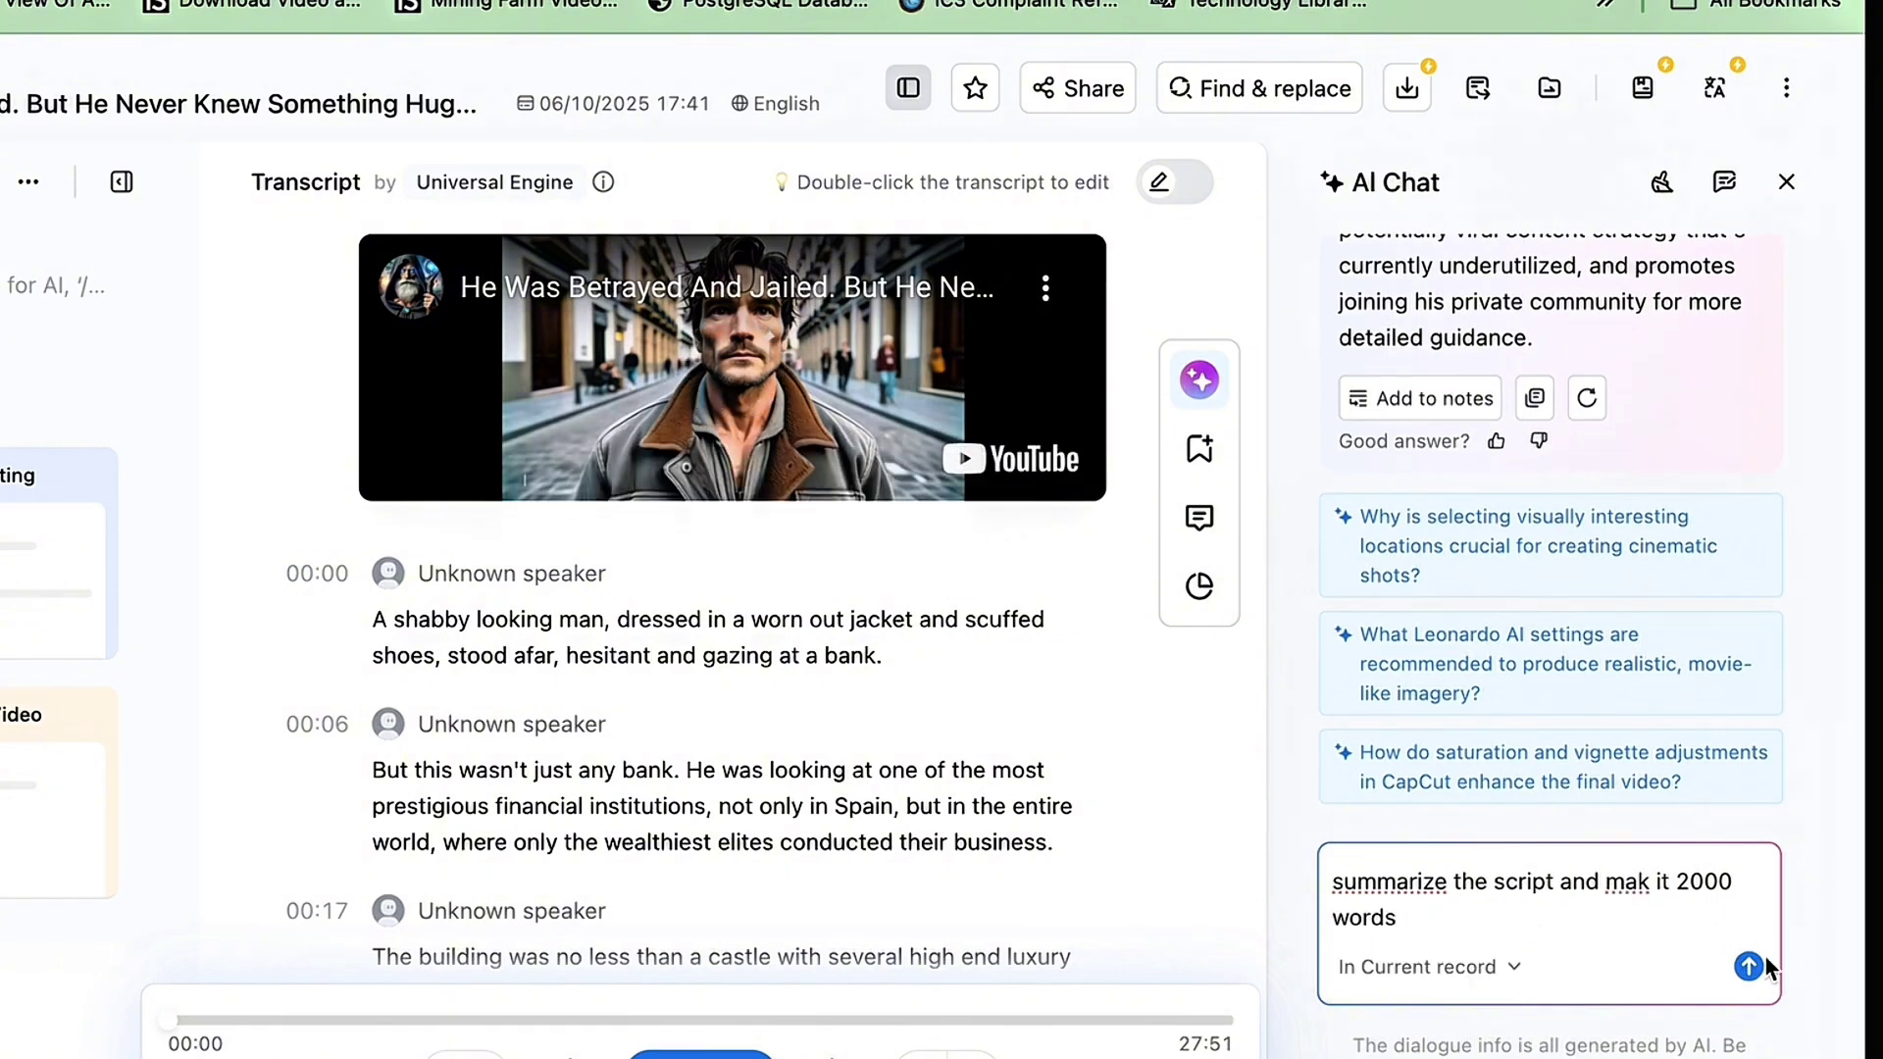
pyautogui.click(1748, 968)
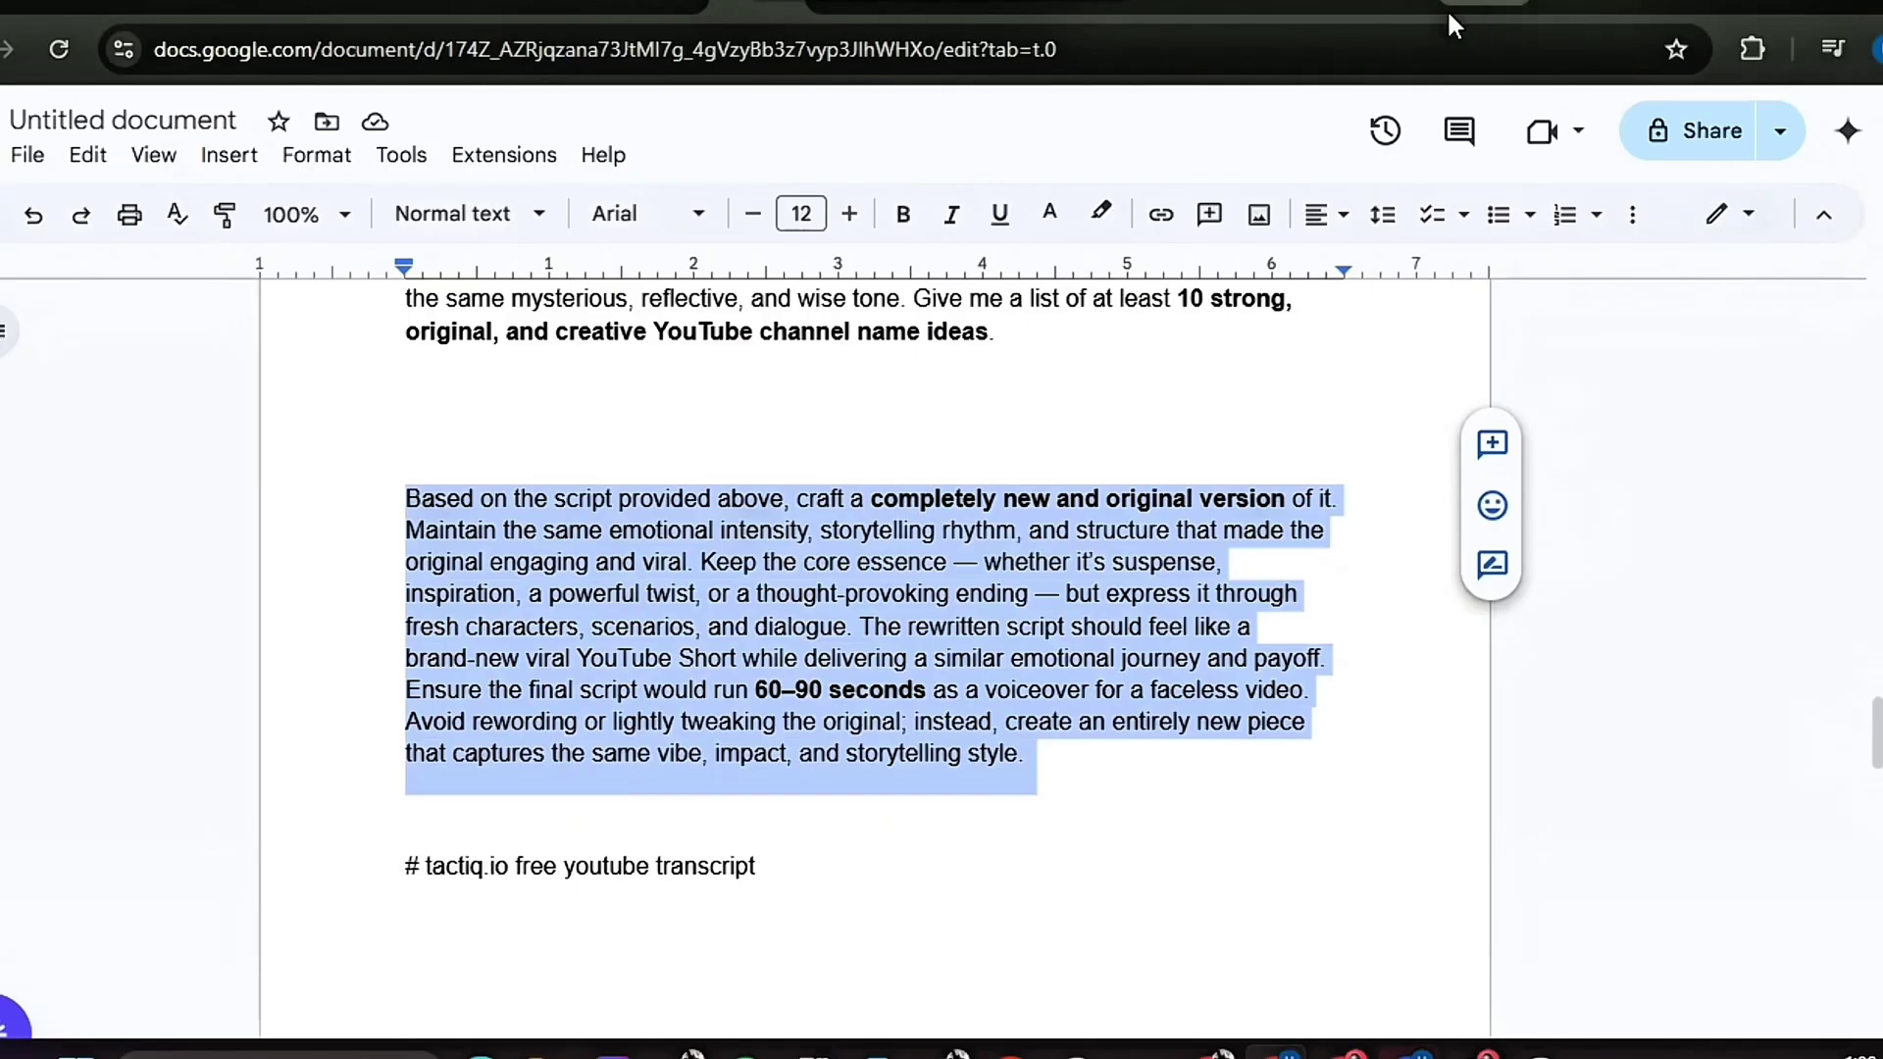
# Send DeepSeek the pasted prompt for an original 60–90 second rewrite of the script
pyautogui.click(1486, 9)
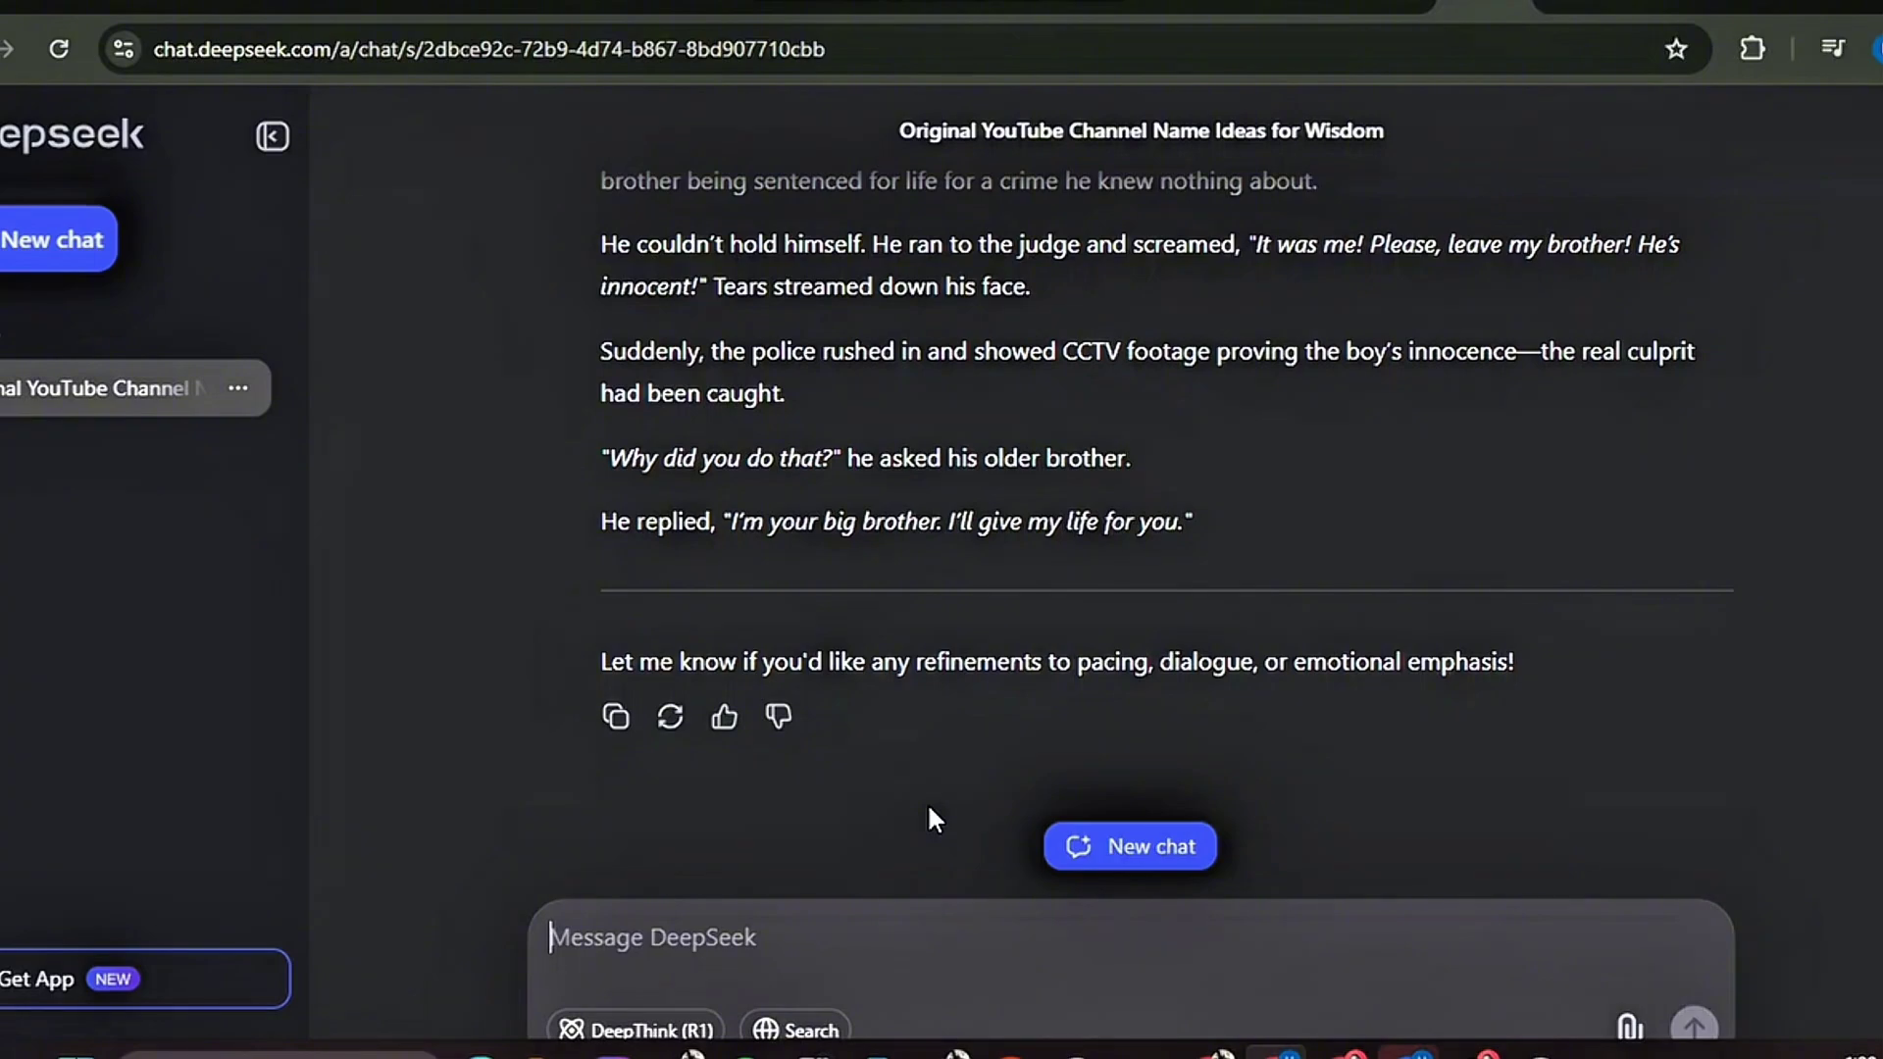
pyautogui.write('Based on the script provided above, craft a completely new and original version of it. Maintain the same emotional intensity, storytelling rhythm, and structure that made the original engaging and viral. Keep the core essence — whether it’s suspense, inspiration, a powerful twist, or a thought-provoking ending — but express it through fresh characters, scenarios, and dialogue. The rewritten script should feel like a brand-new viral YouTube Short while delivering a similar emotional journey and payoff. Ensure the final script would run 60–90 seconds as a voiceover for a faceless video. Avoid rewording or lightly tweaking the original; instead, create an entirely new piece that captures the same vibe, impact, and storytelling style.')
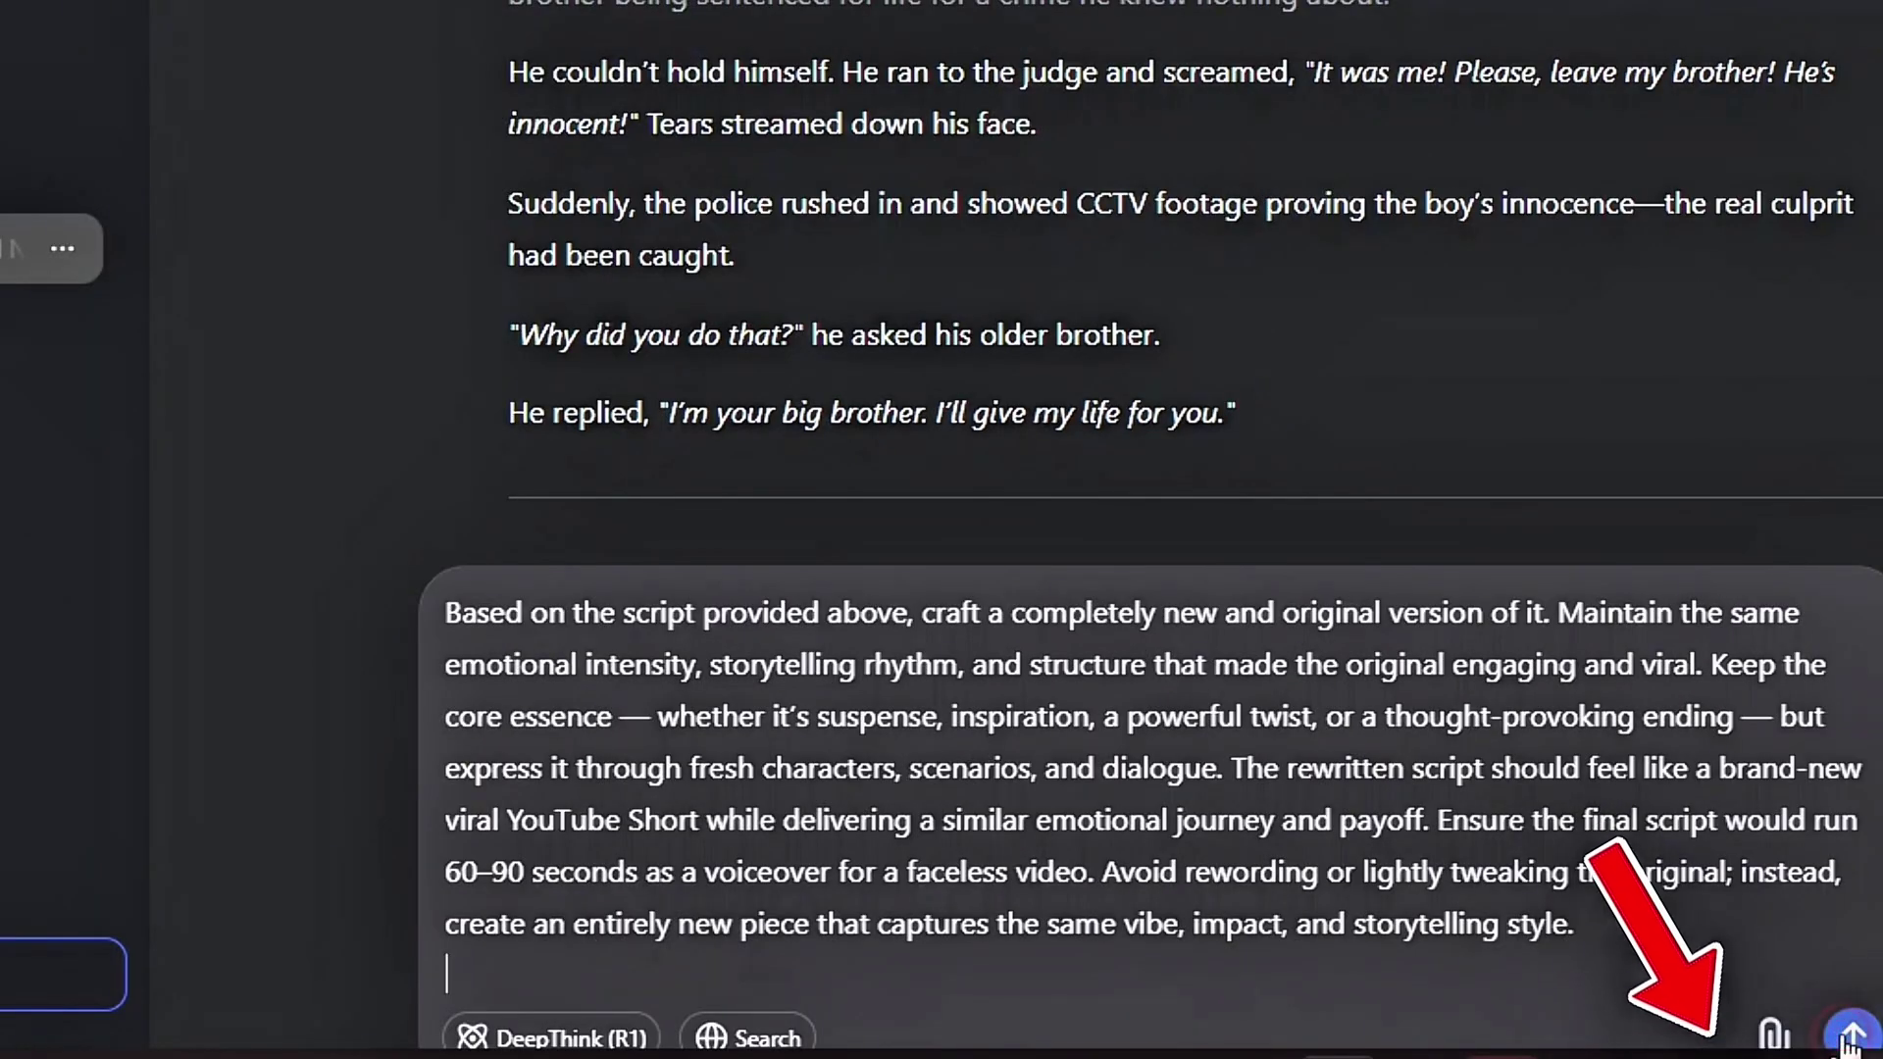
pyautogui.click(1851, 1039)
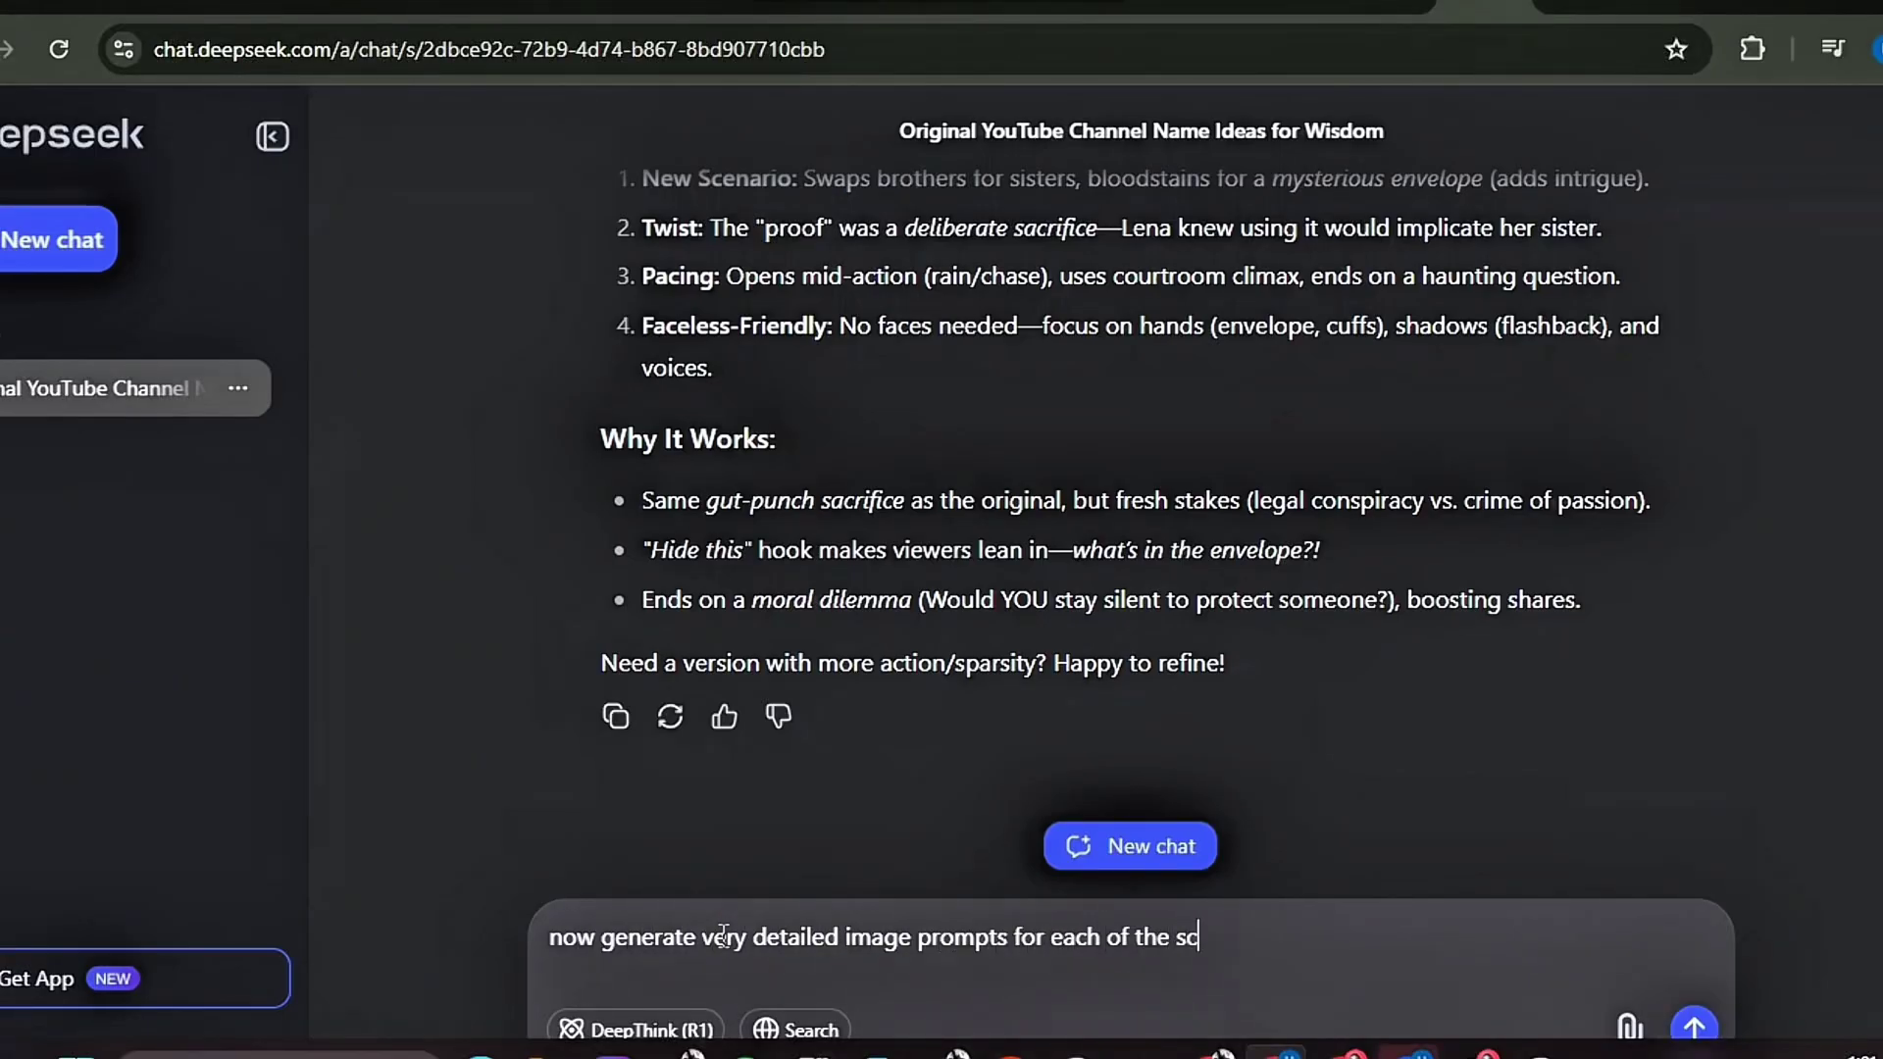
pyautogui.write('ory')
# Send DeepSeek the request for very detailed image prompts for each scene
pyautogui.press('Return')
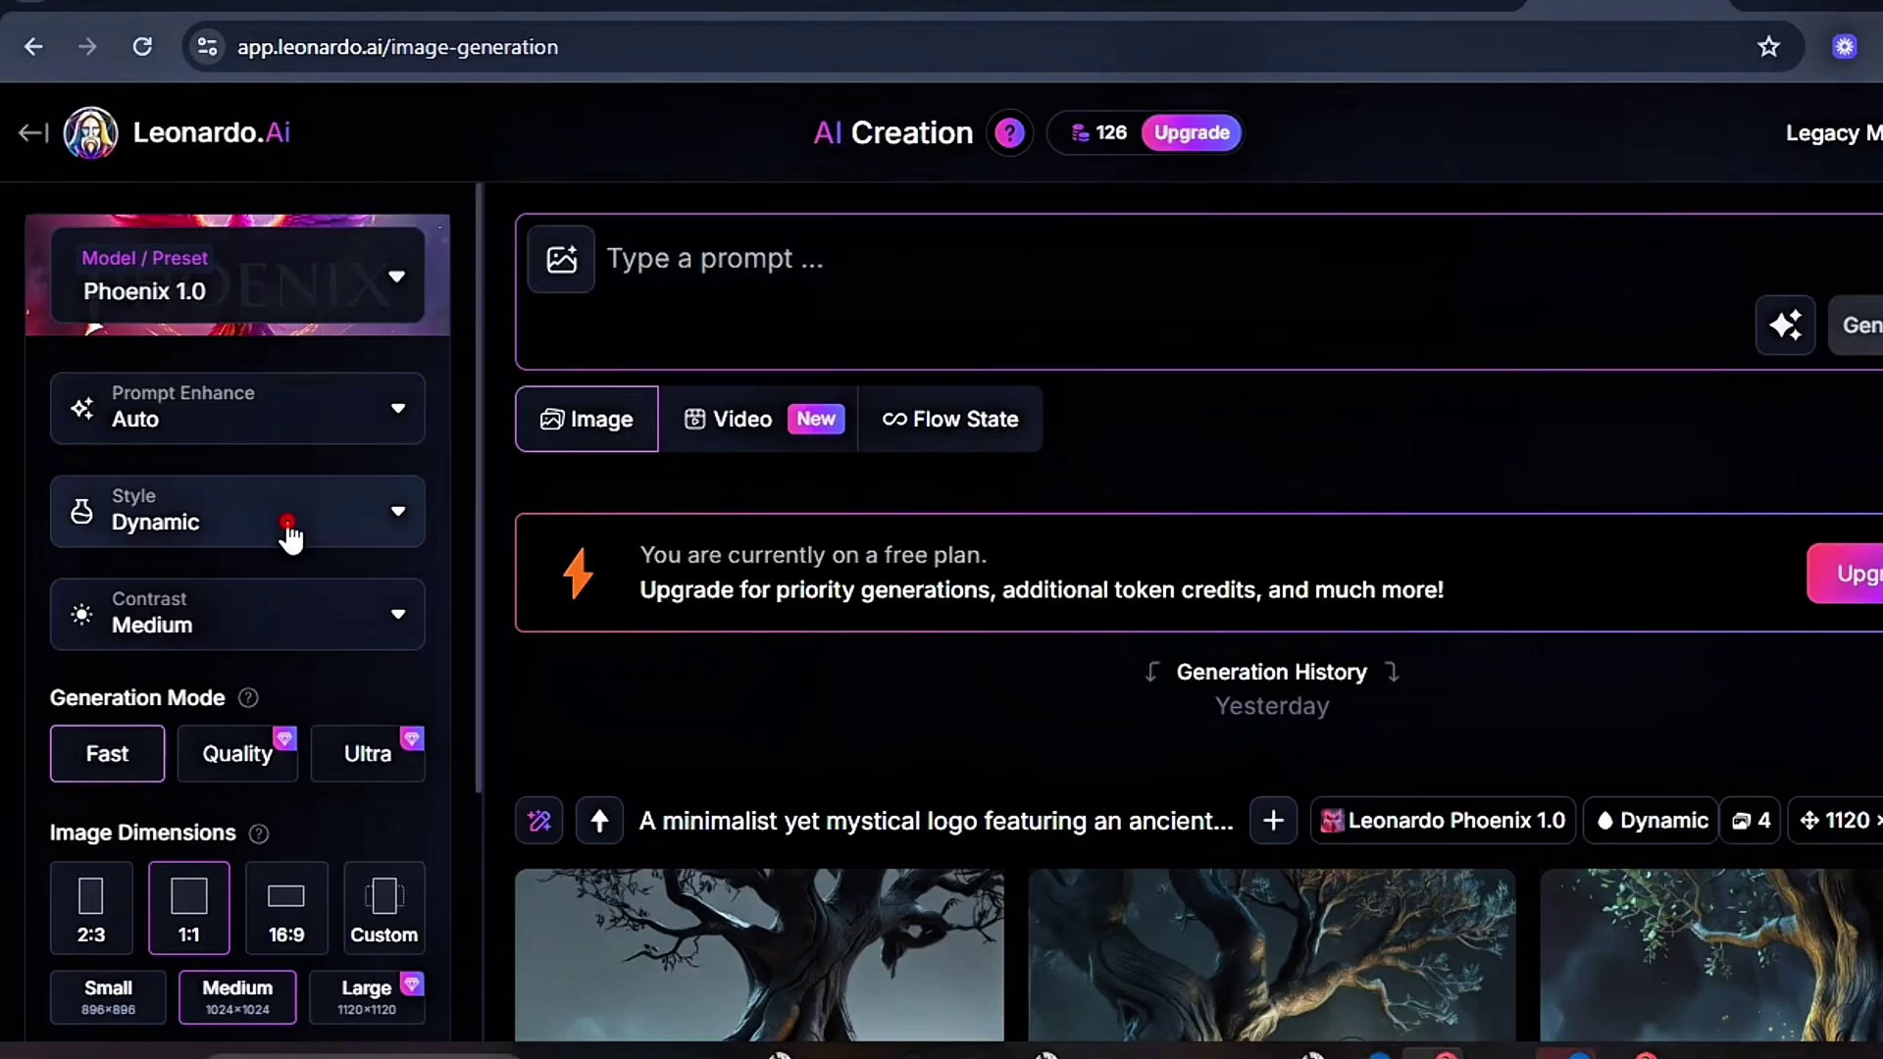
# Choose the 3D Render then Cinematic image style and a custom image size in Leonardo.Ai
pyautogui.click(291, 536)
pyautogui.click(269, 578)
pyautogui.click(344, 517)
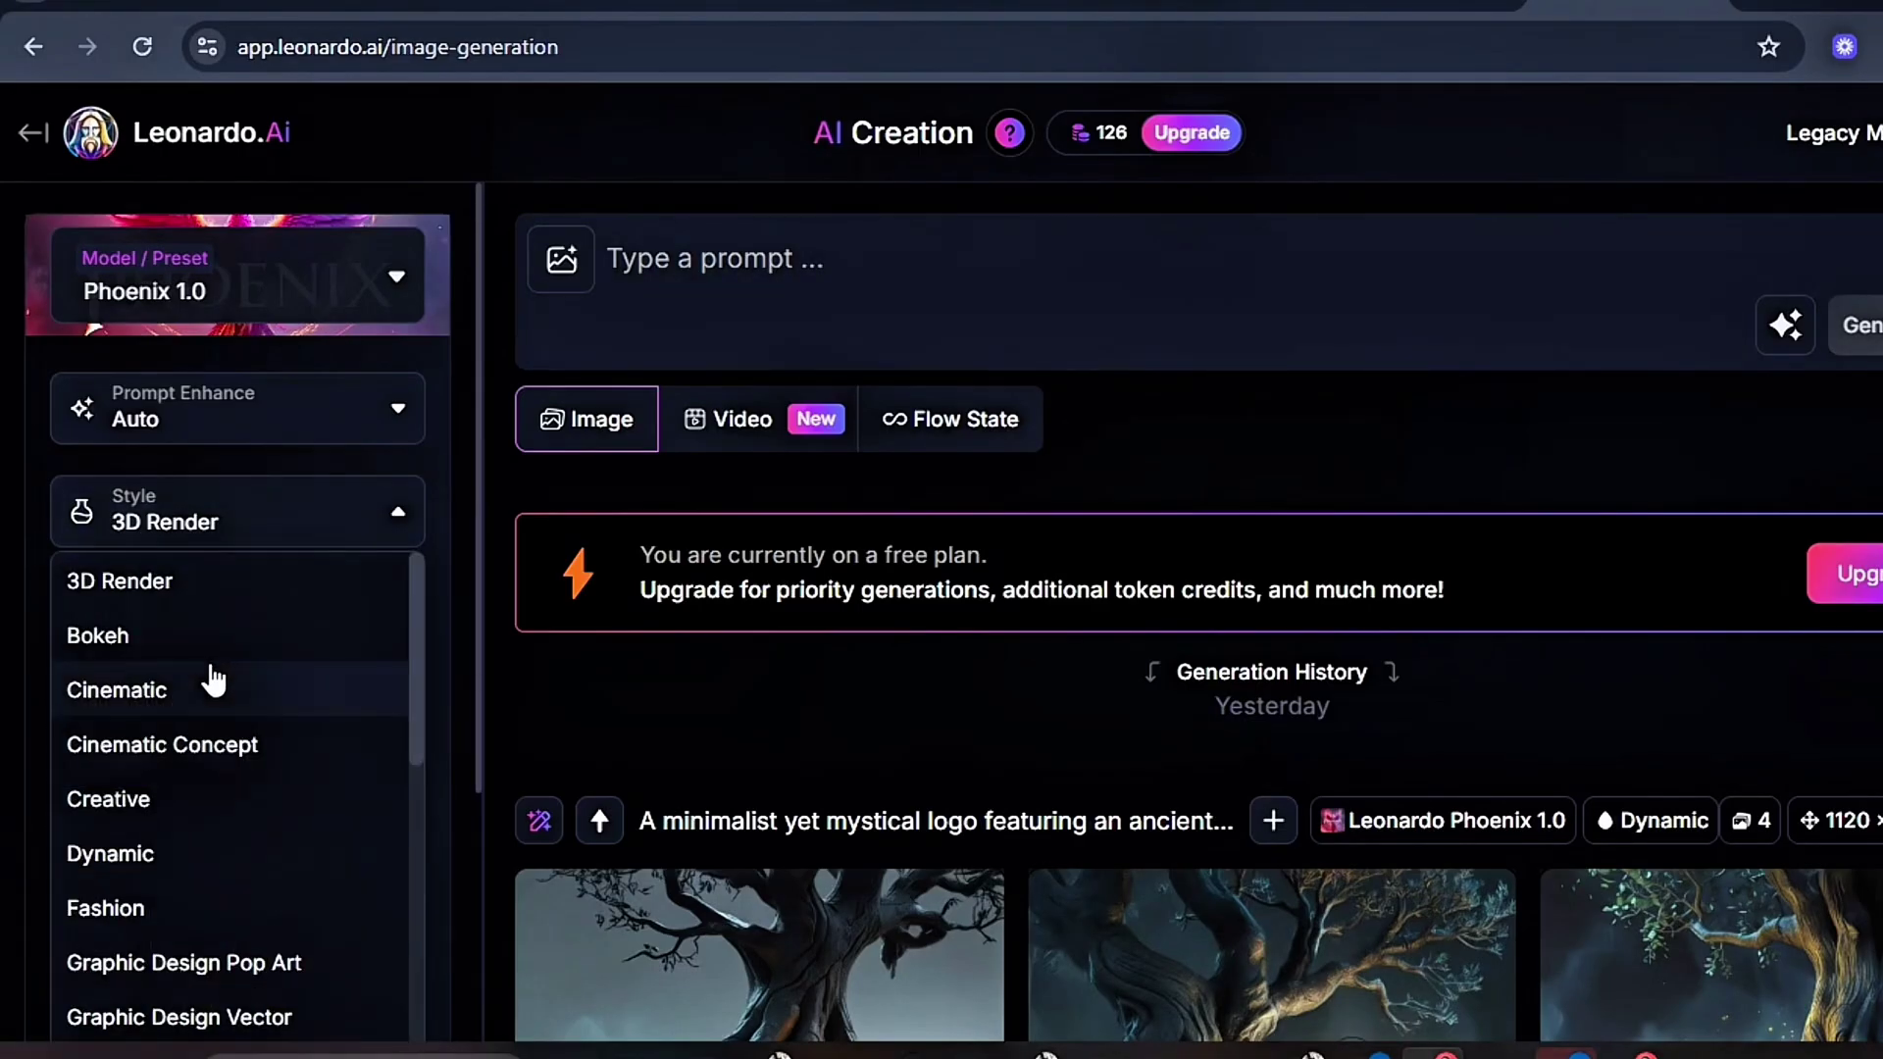
pyautogui.click(214, 686)
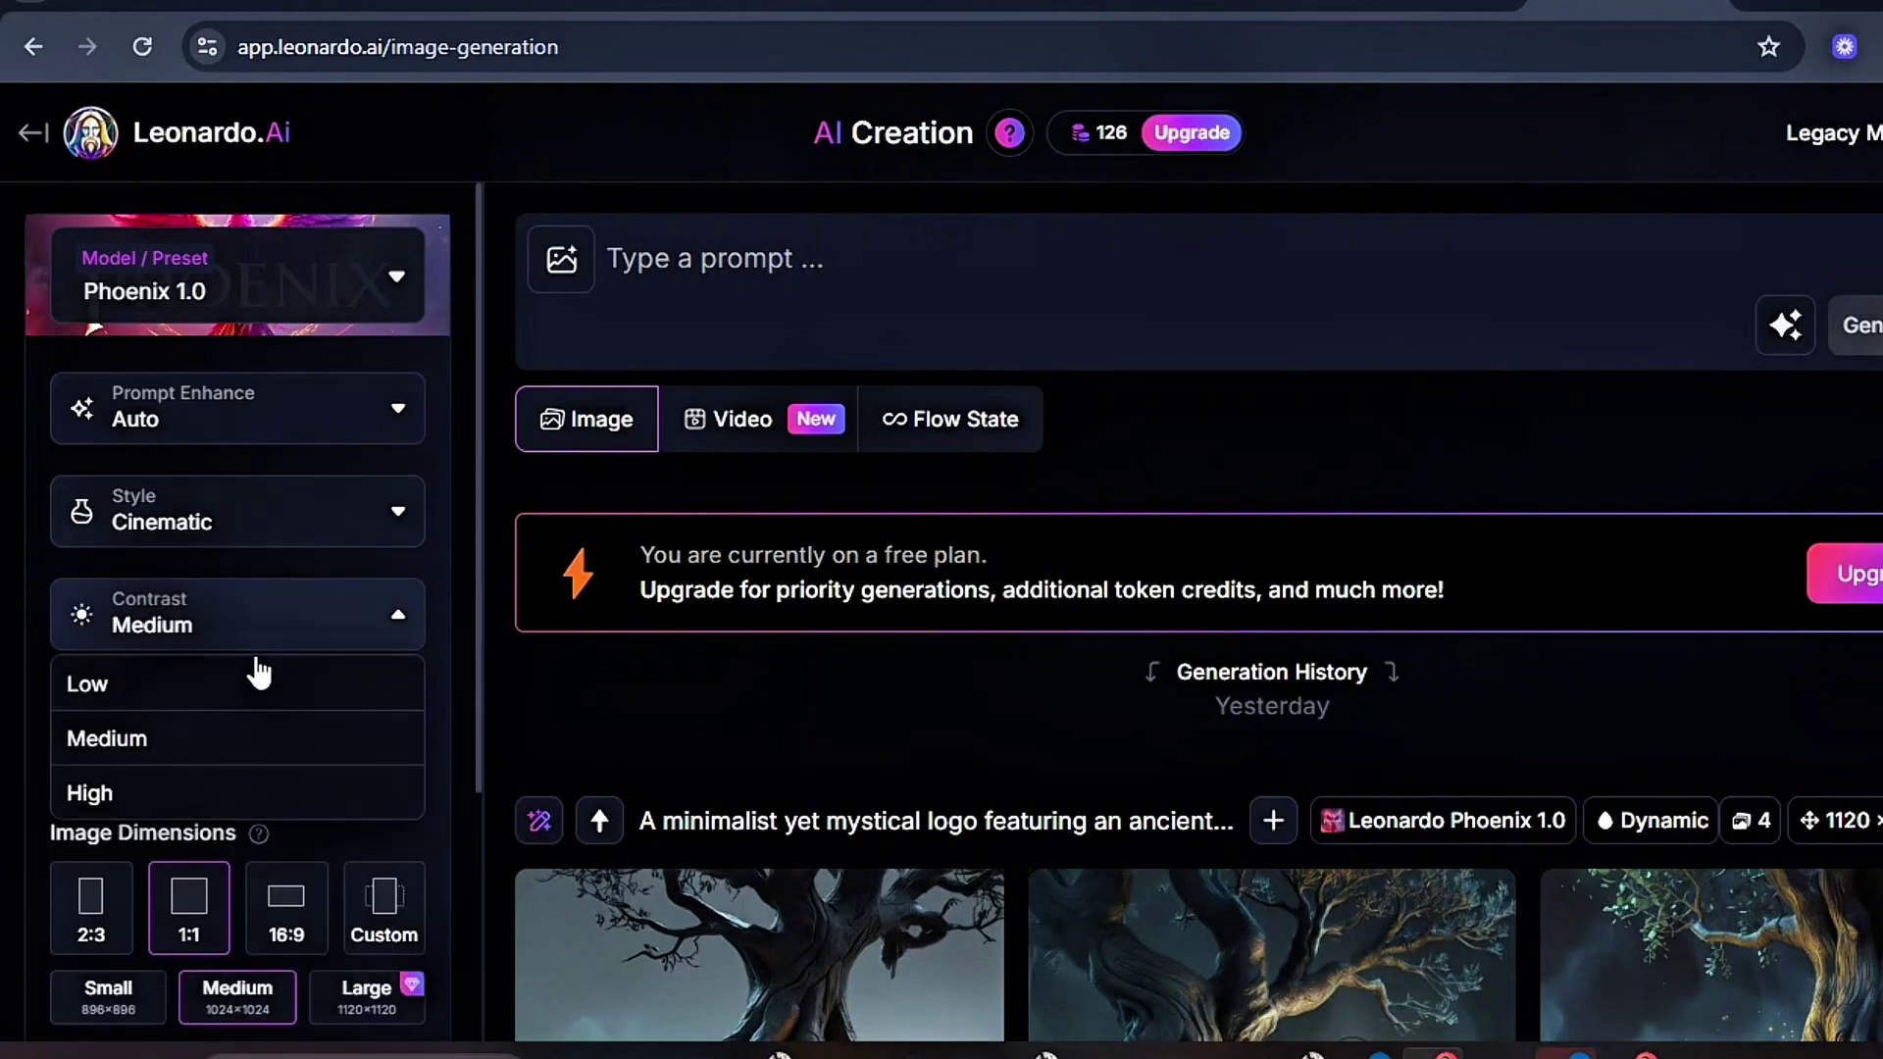
pyautogui.scroll(-3, 313, 707)
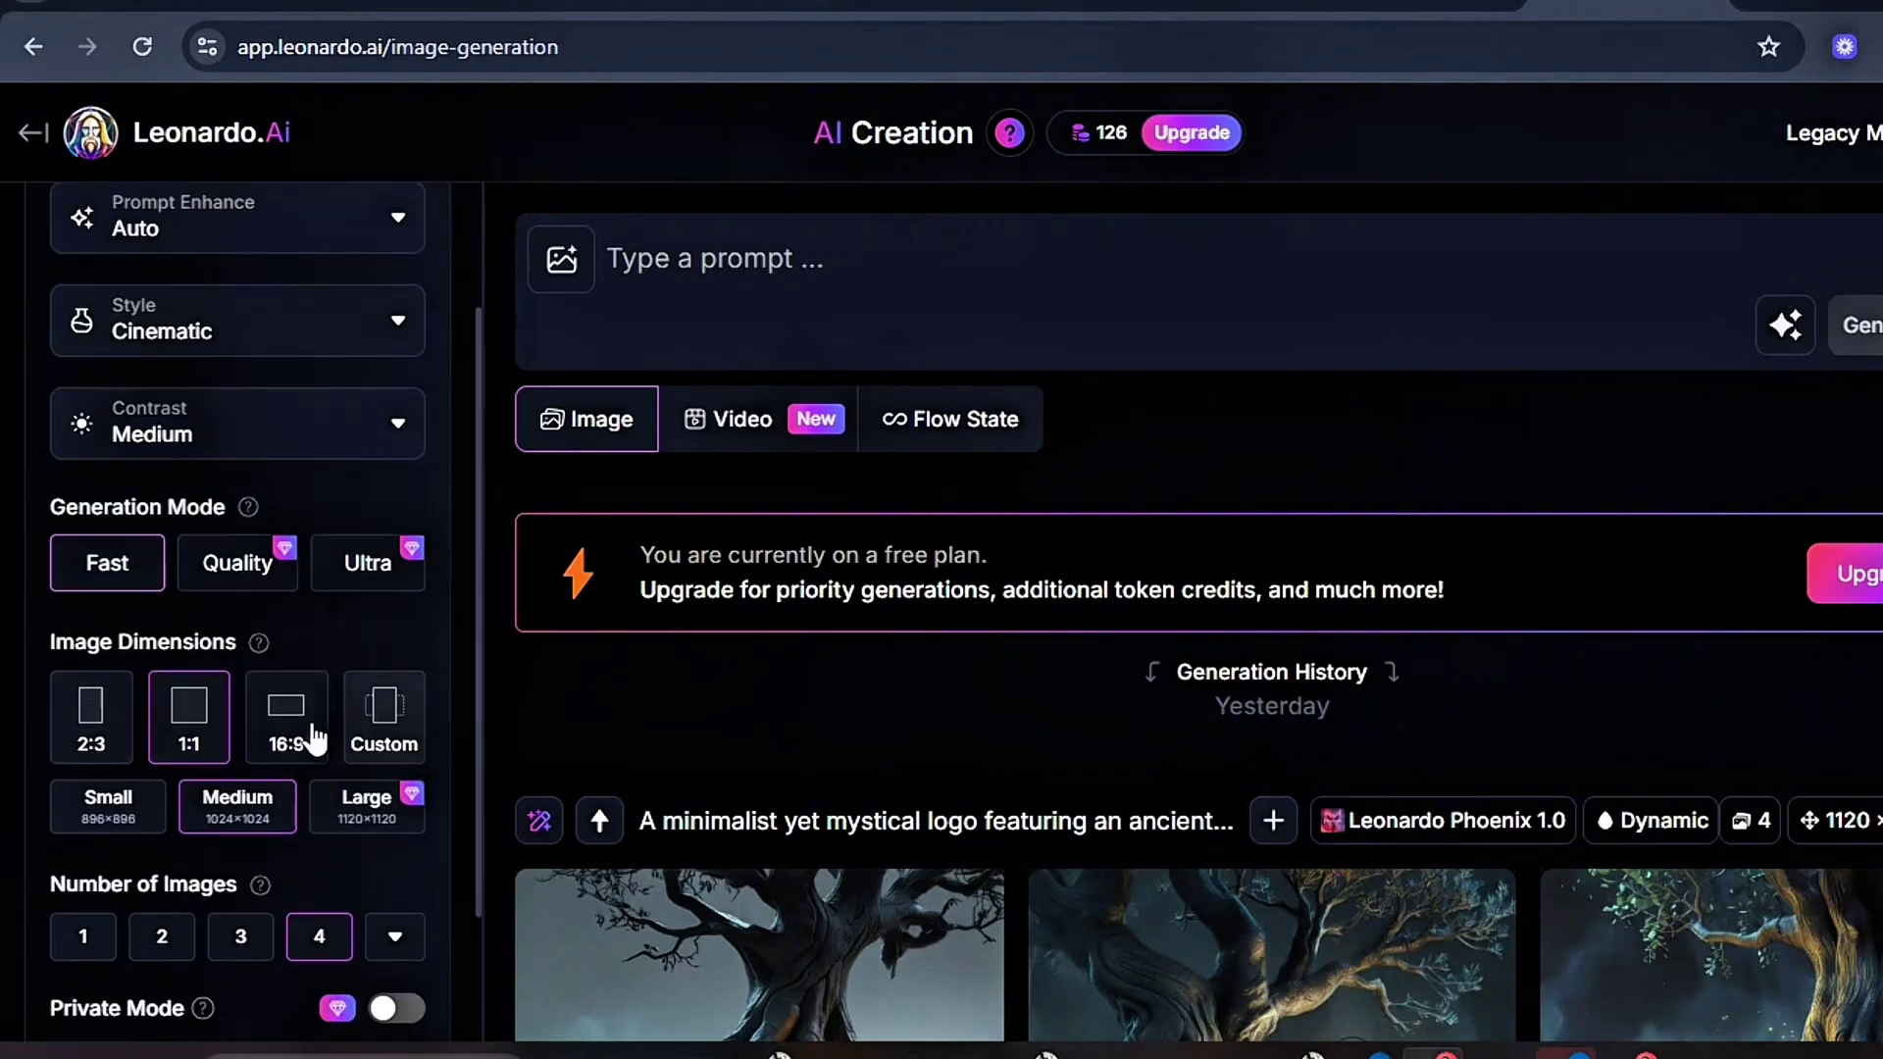
pyautogui.click(362, 731)
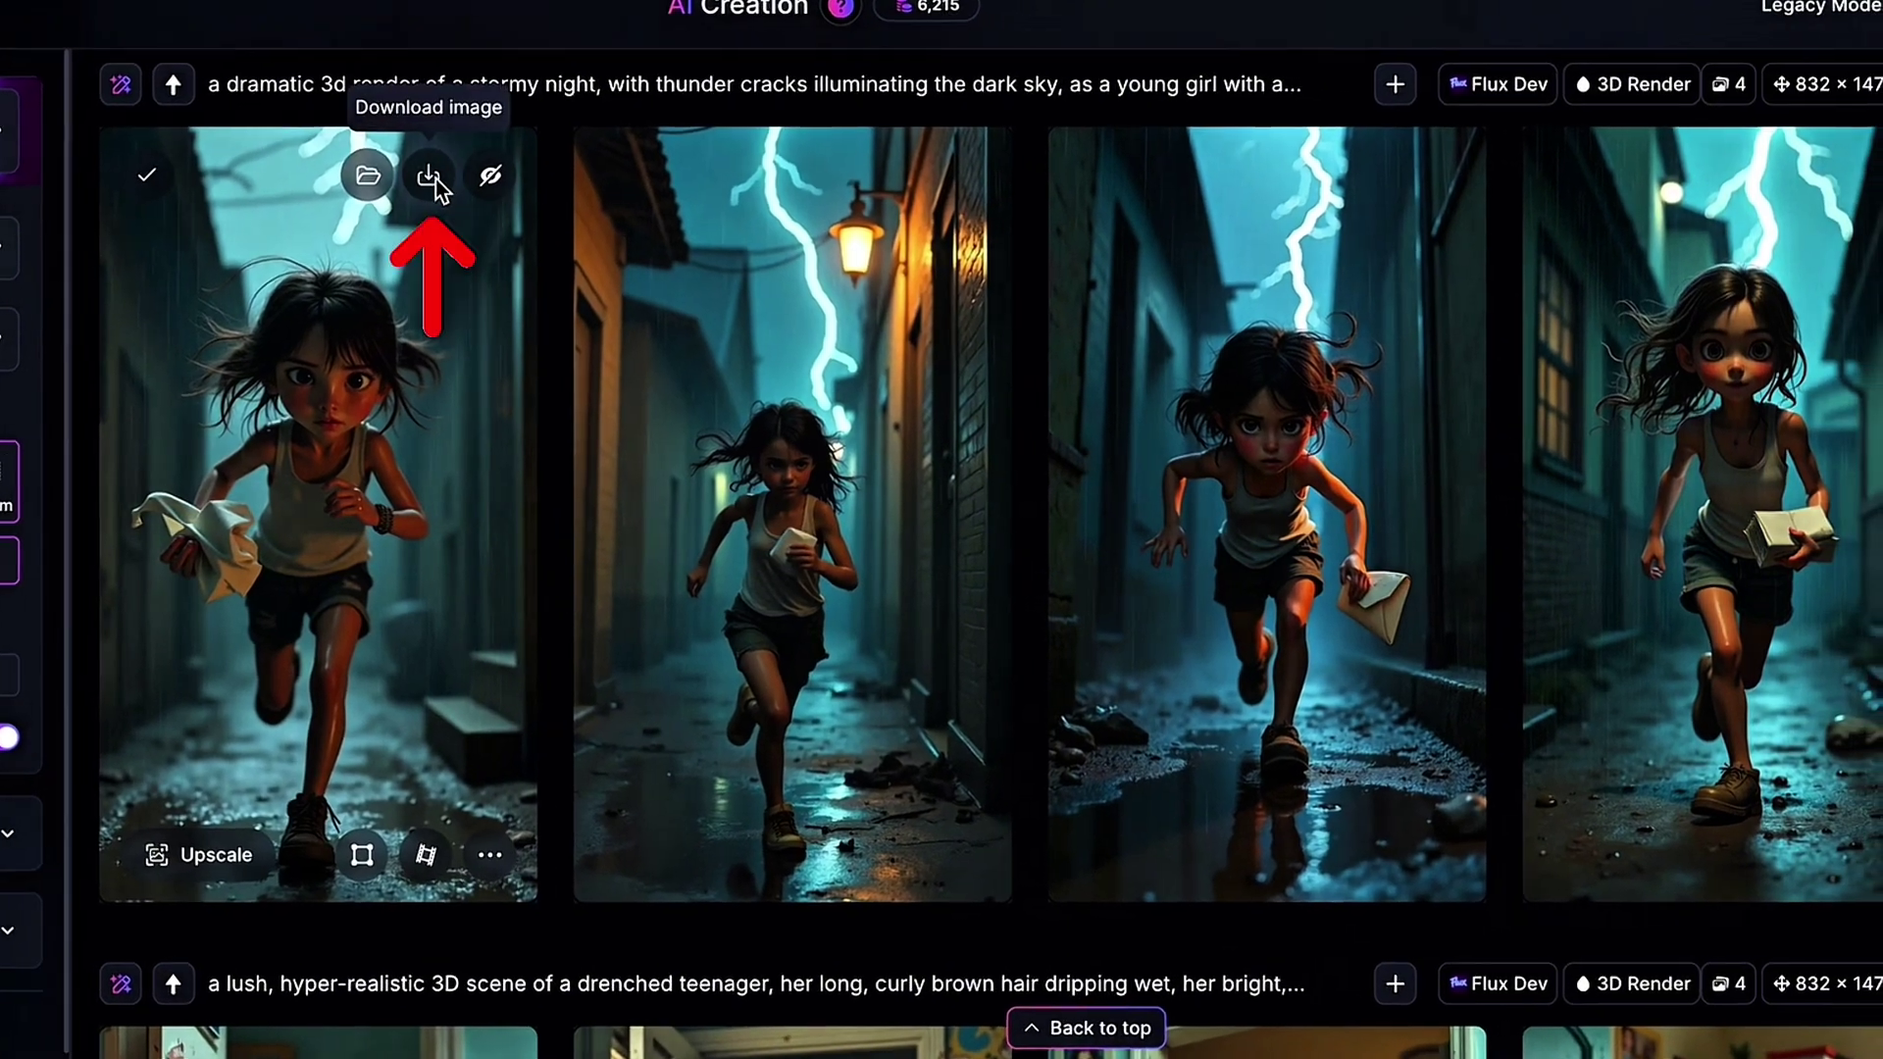
# Download the first stormy-alley image and view it at full size
pyautogui.click(434, 176)
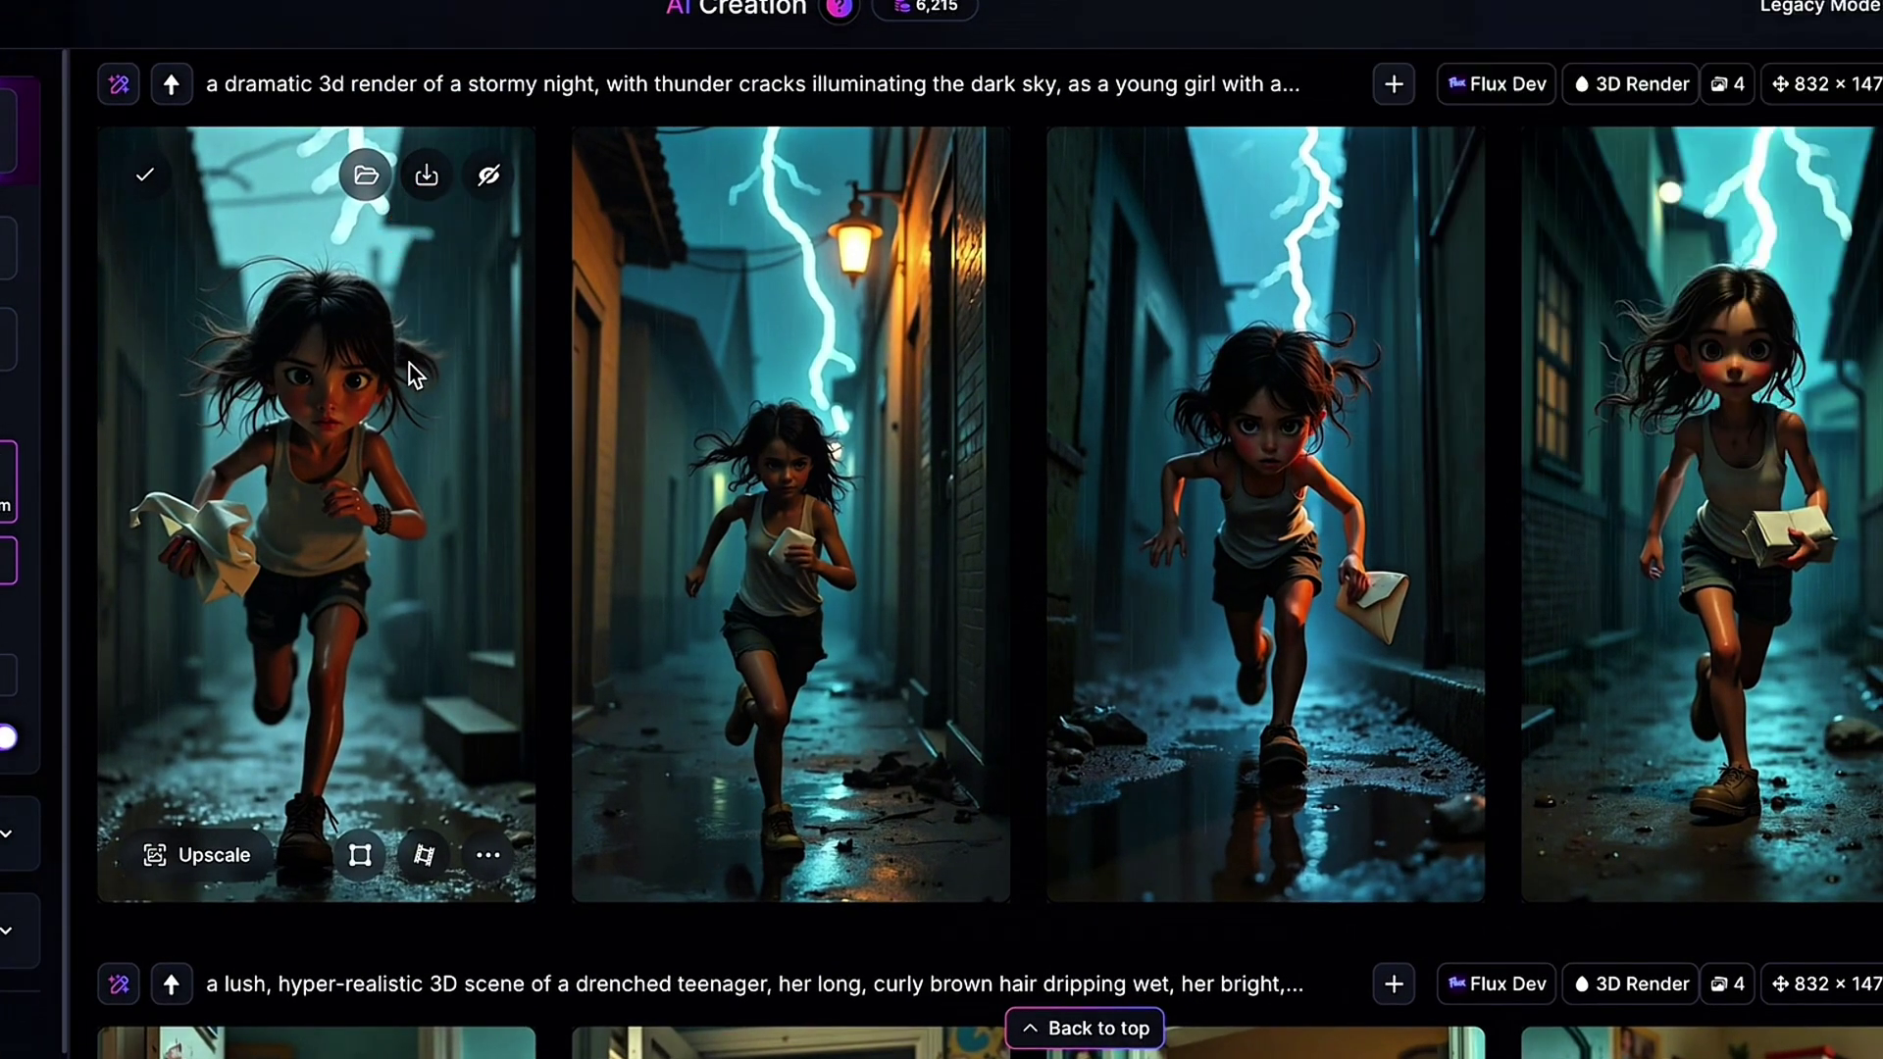
pyautogui.click(409, 363)
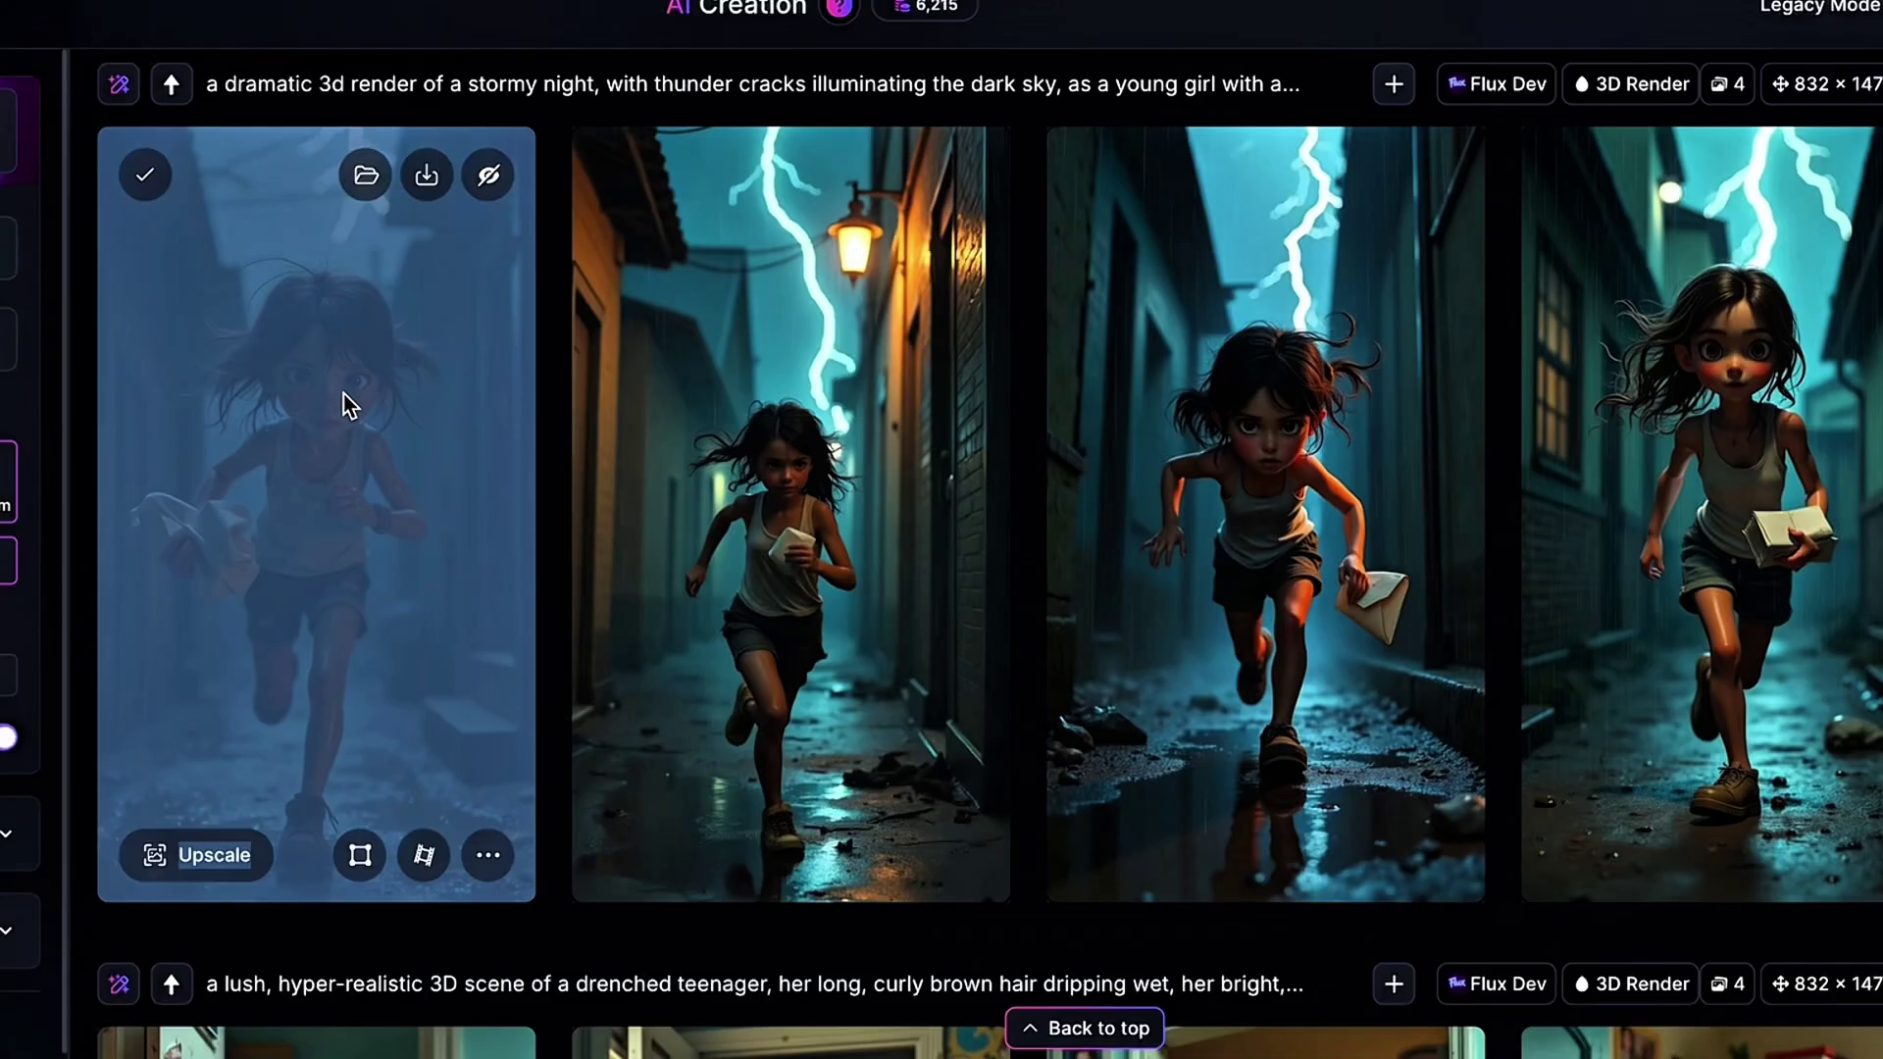
pyautogui.click(349, 405)
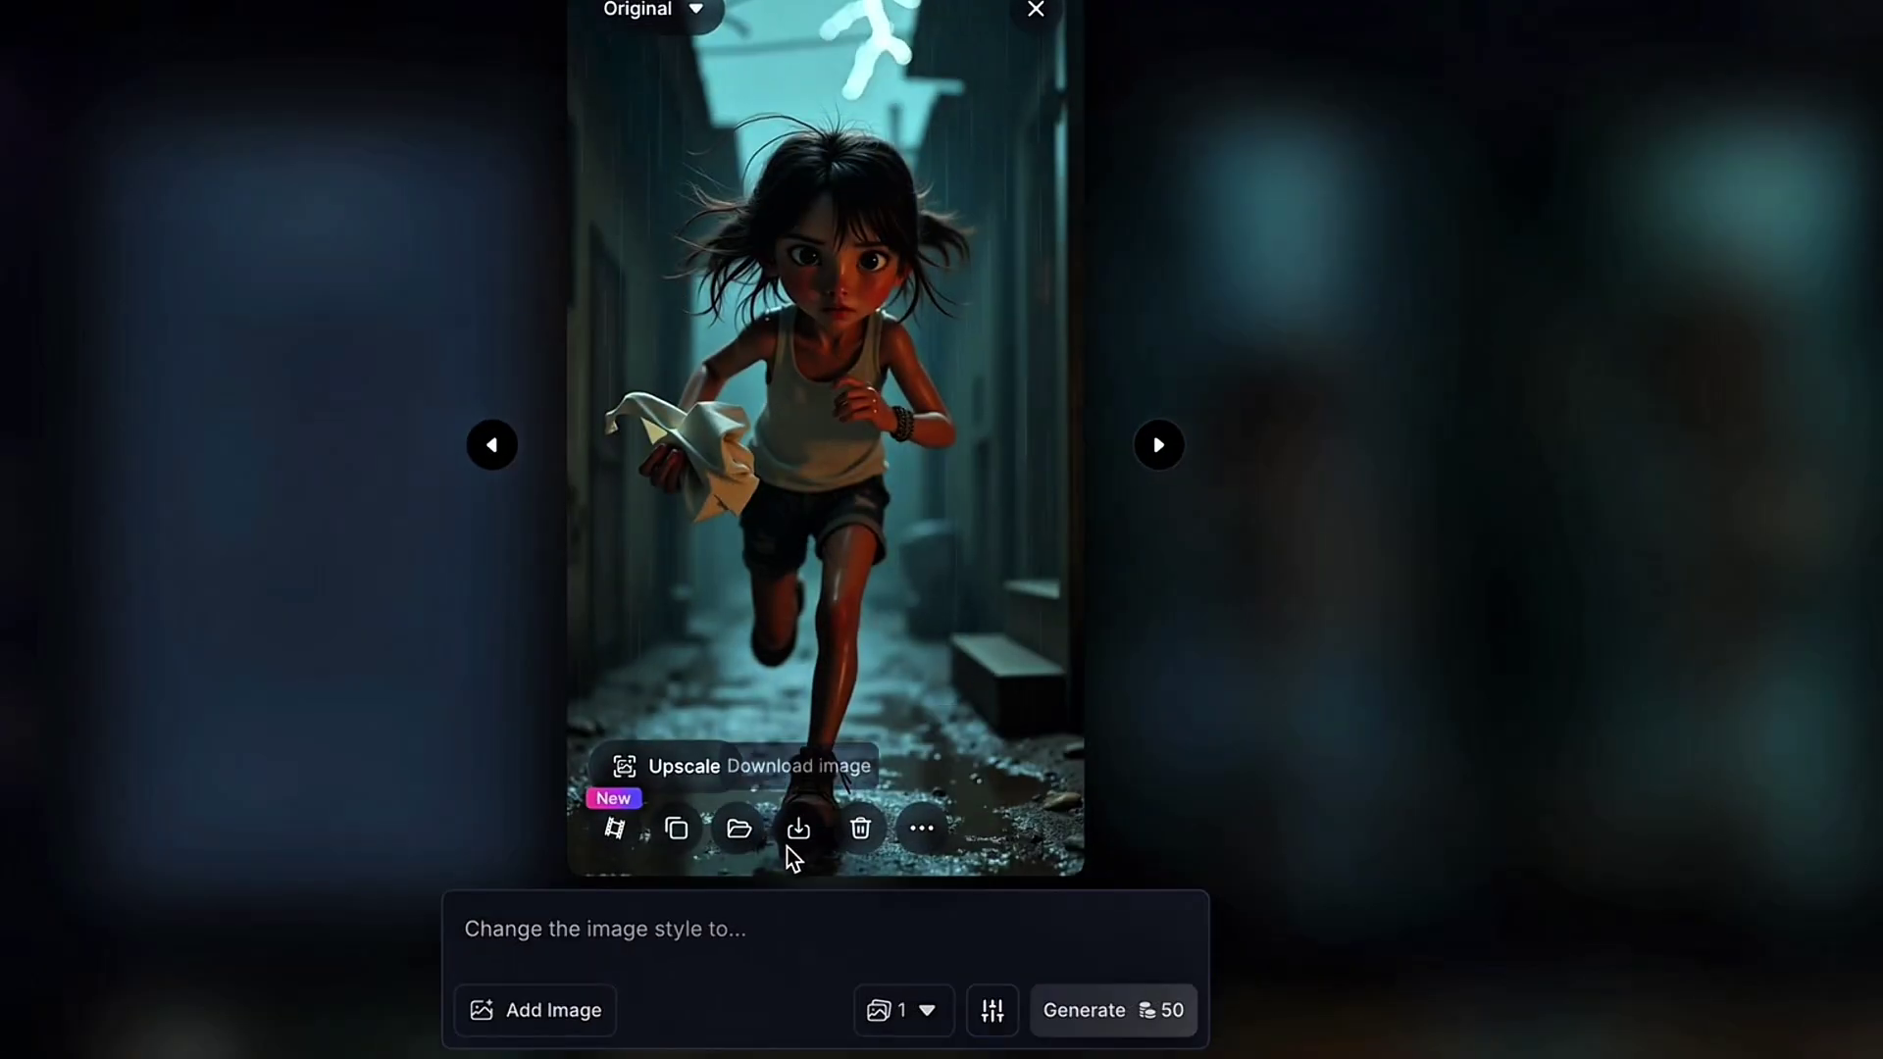
pyautogui.click(1450, 501)
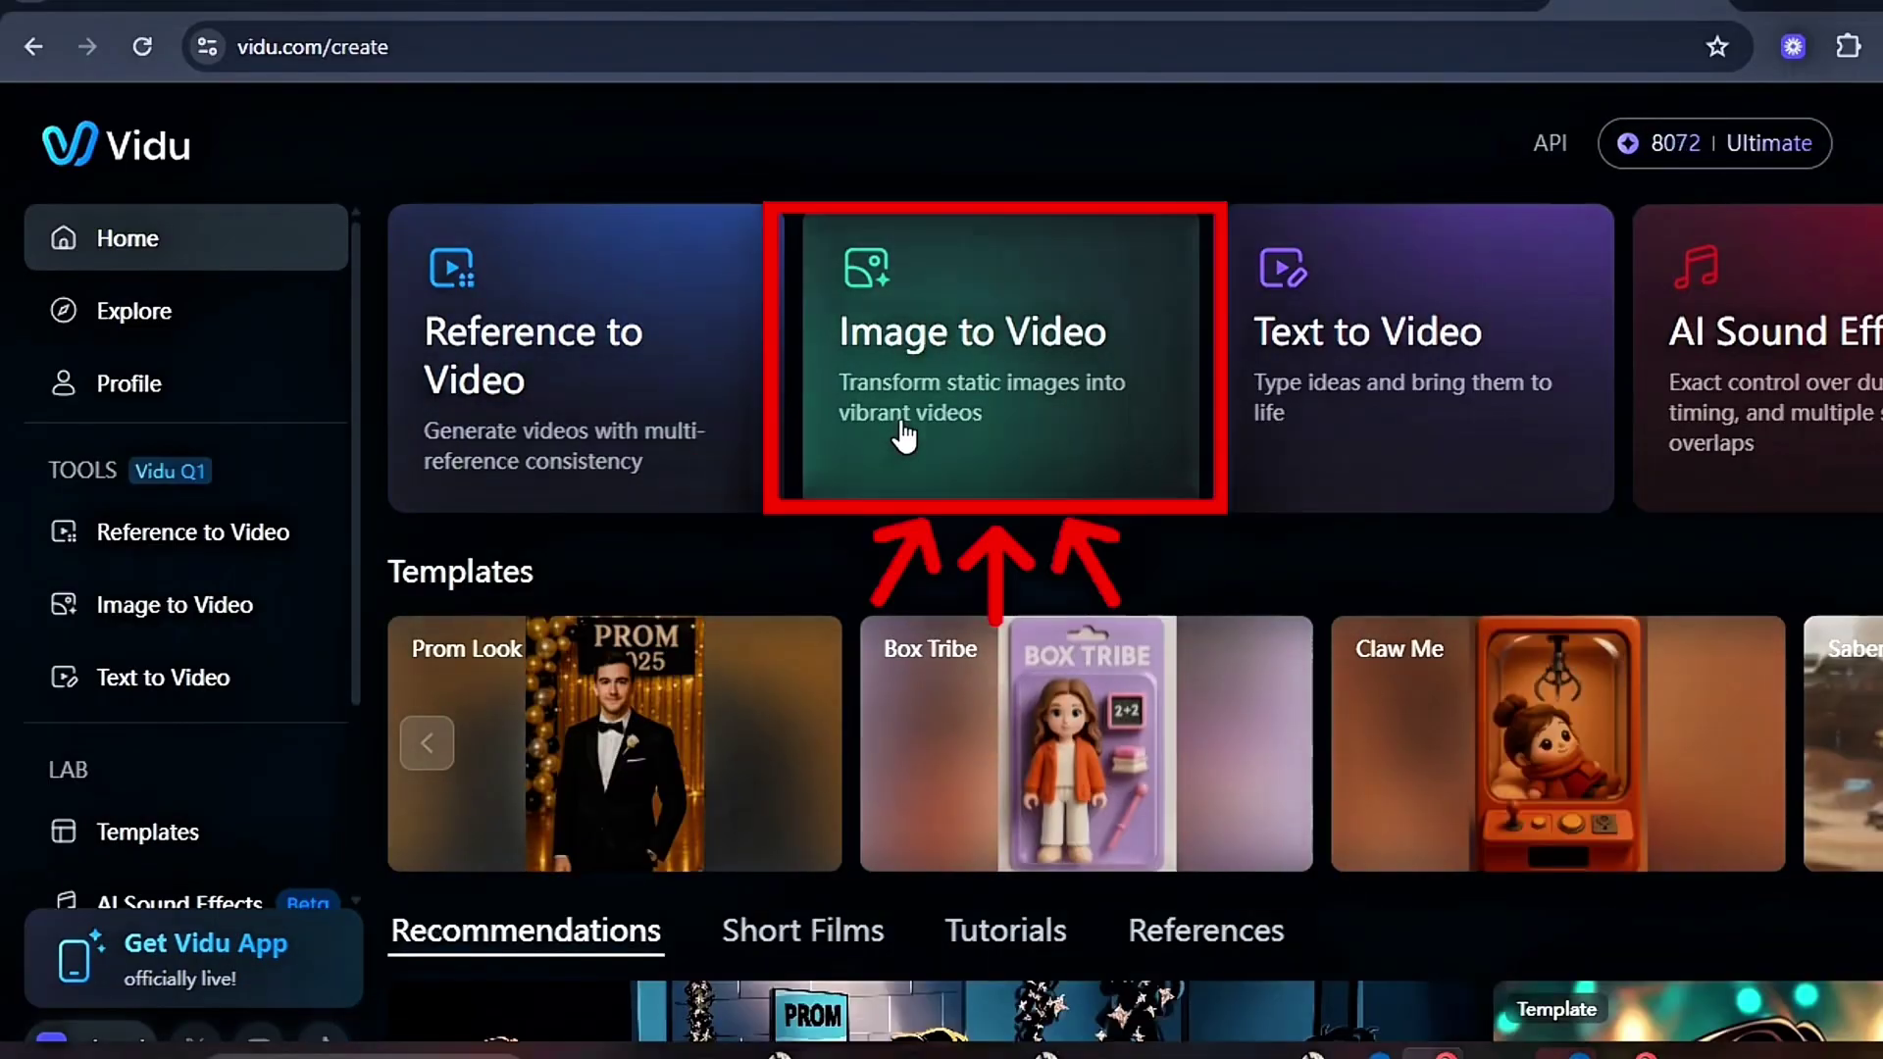
# Upload the running-girl jpg to Vidu Image to Video and download the finished clip
pyautogui.click(964, 432)
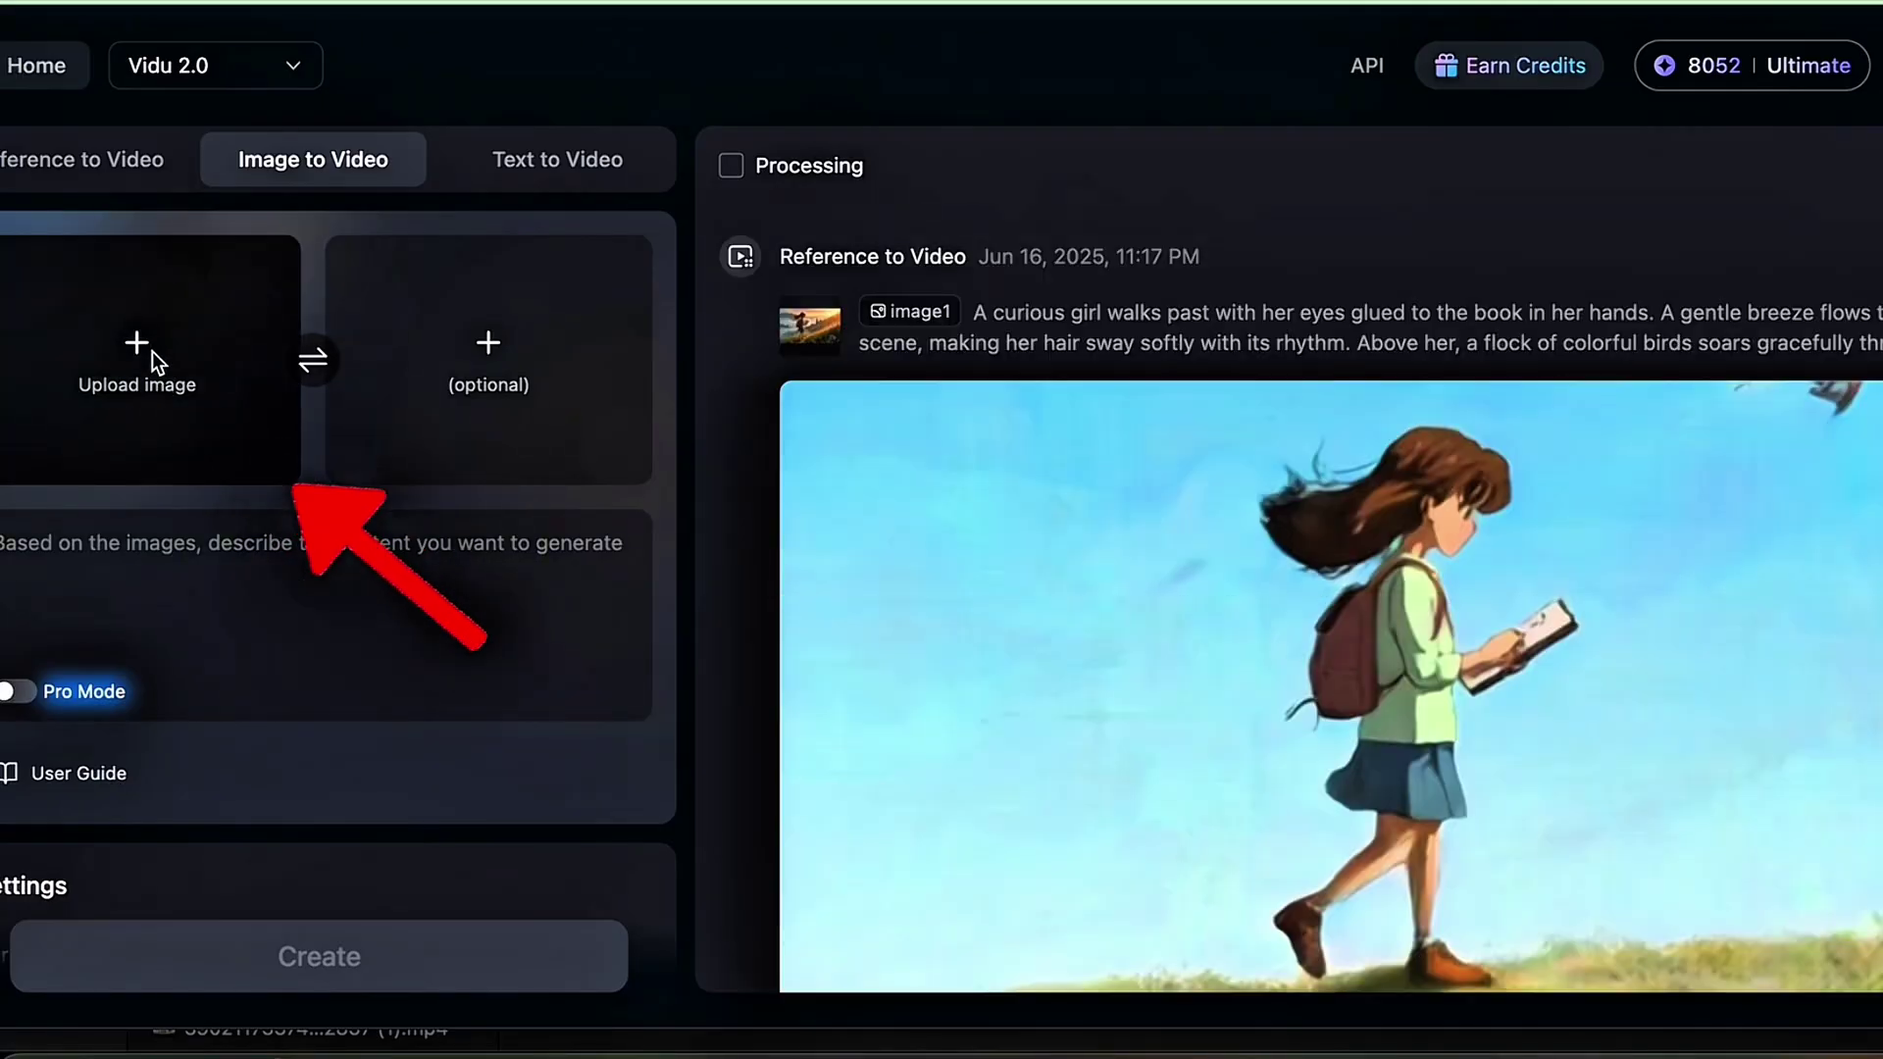
pyautogui.click(167, 354)
pyautogui.press('Return')
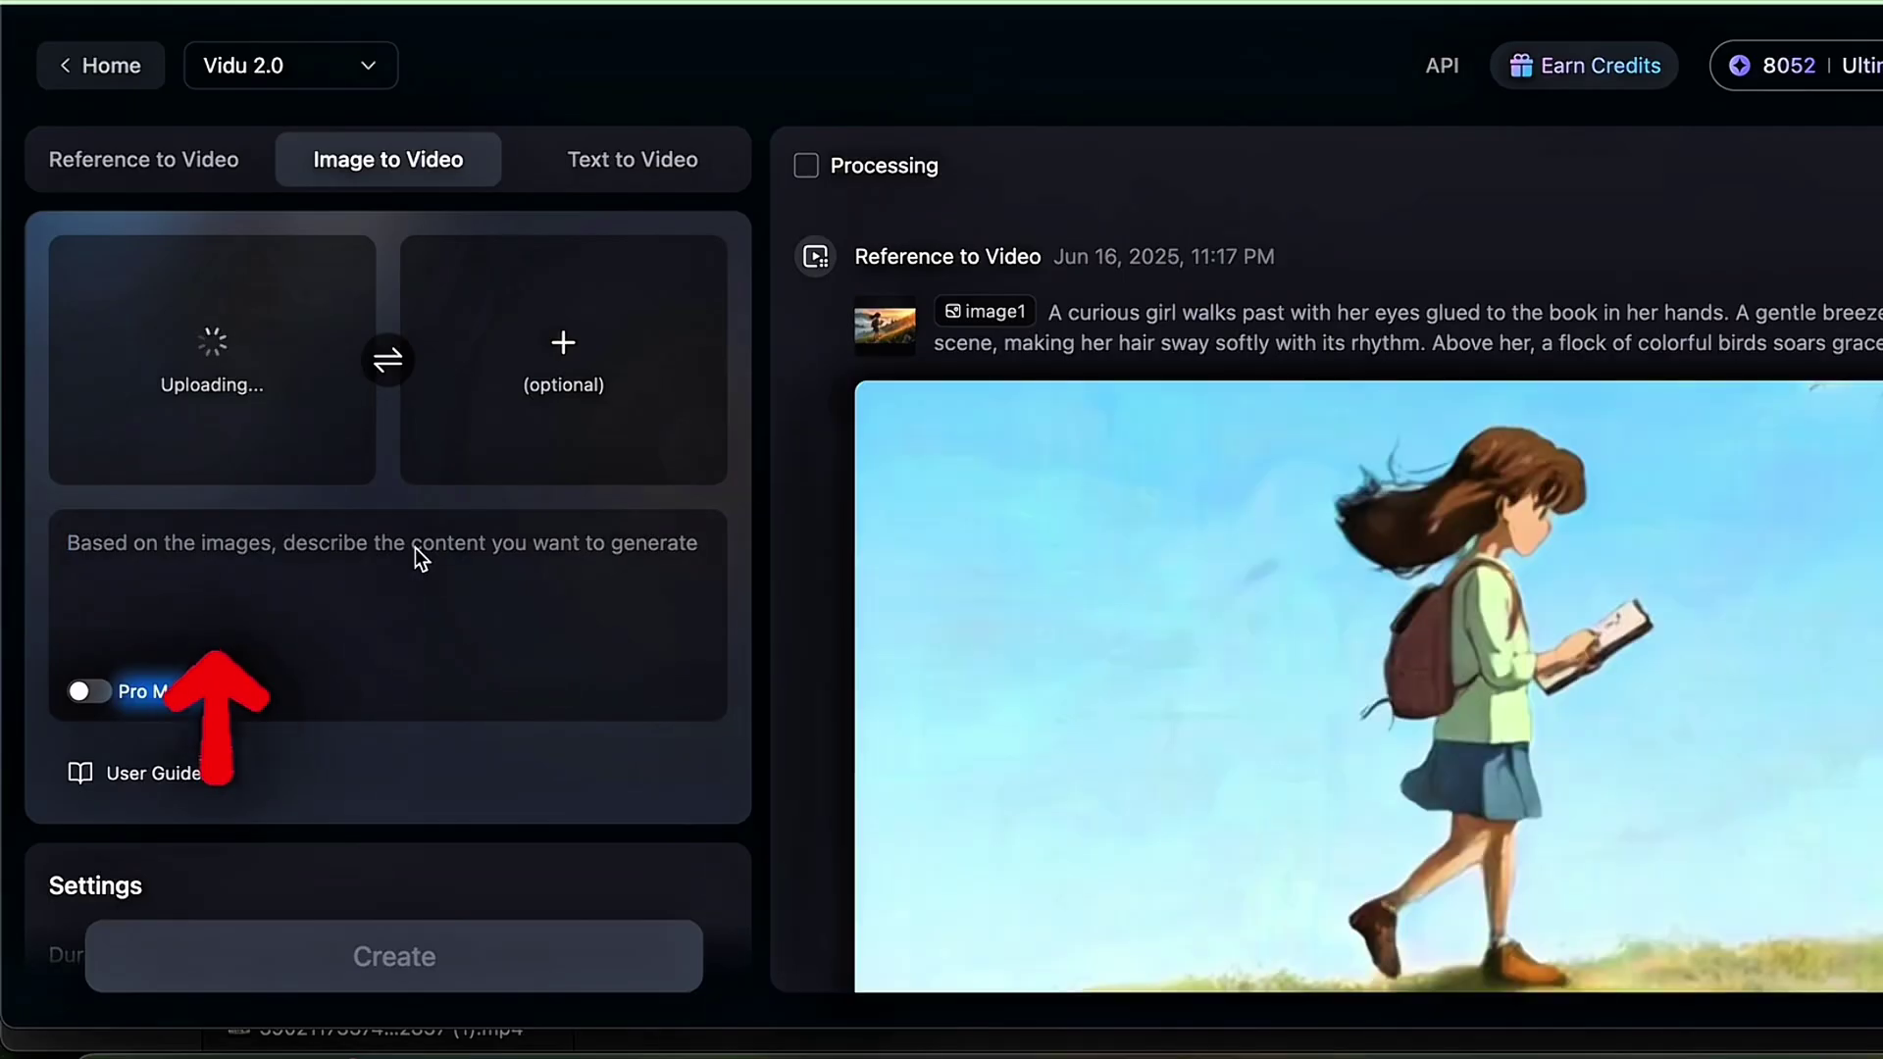
pyautogui.write('she is running with thunder and lightening behind')
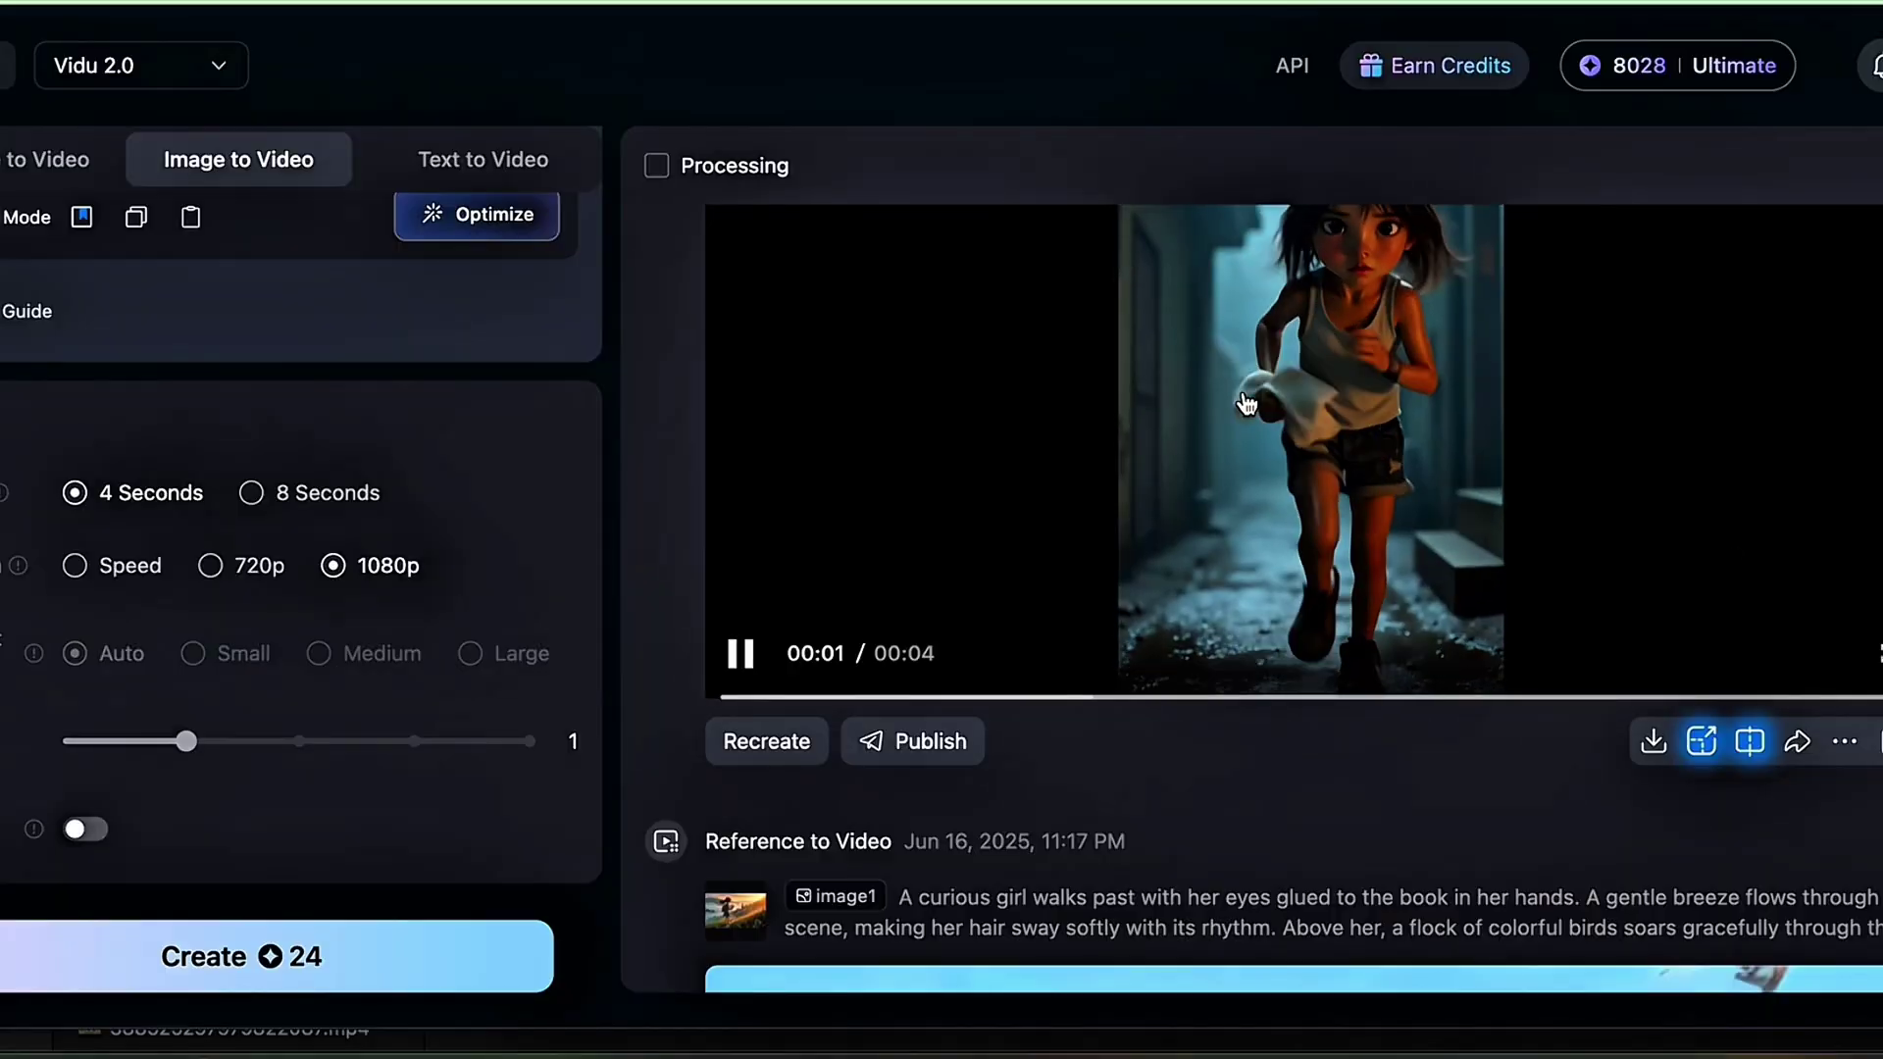
pyautogui.click(1247, 403)
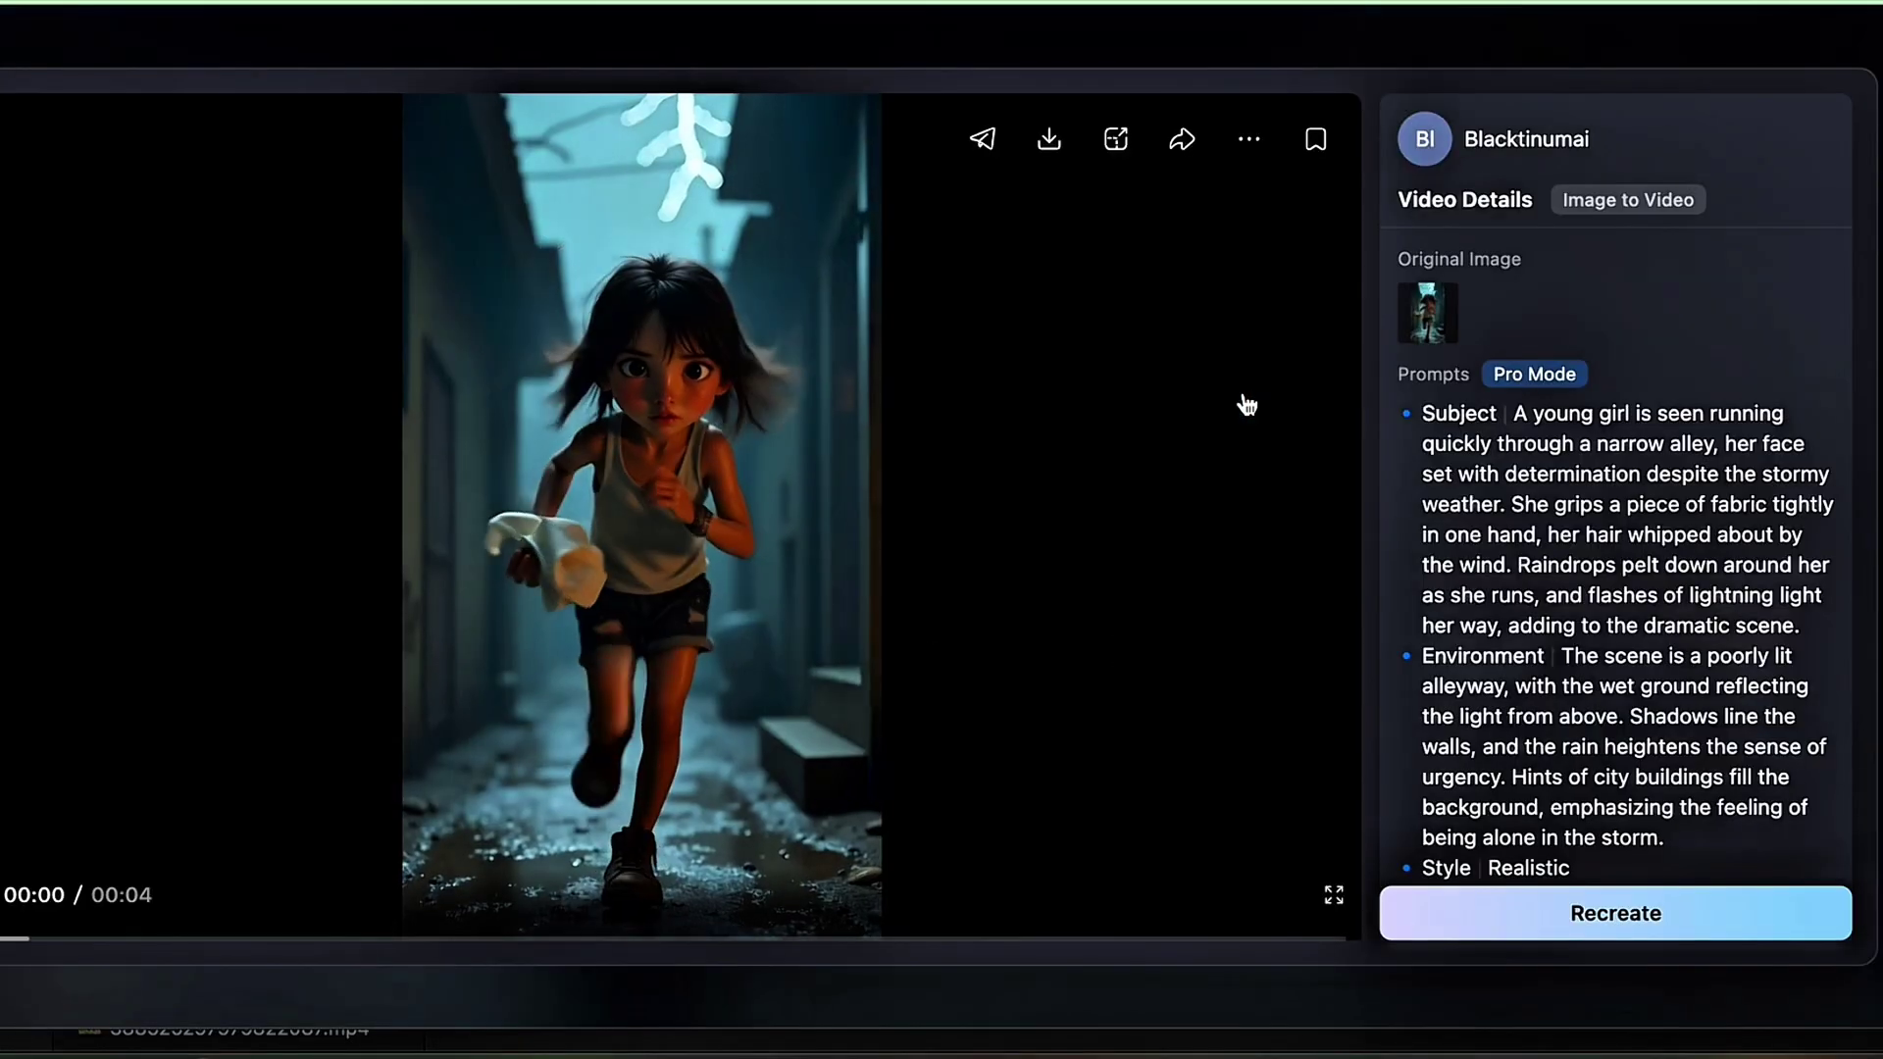
pyautogui.click(1050, 140)
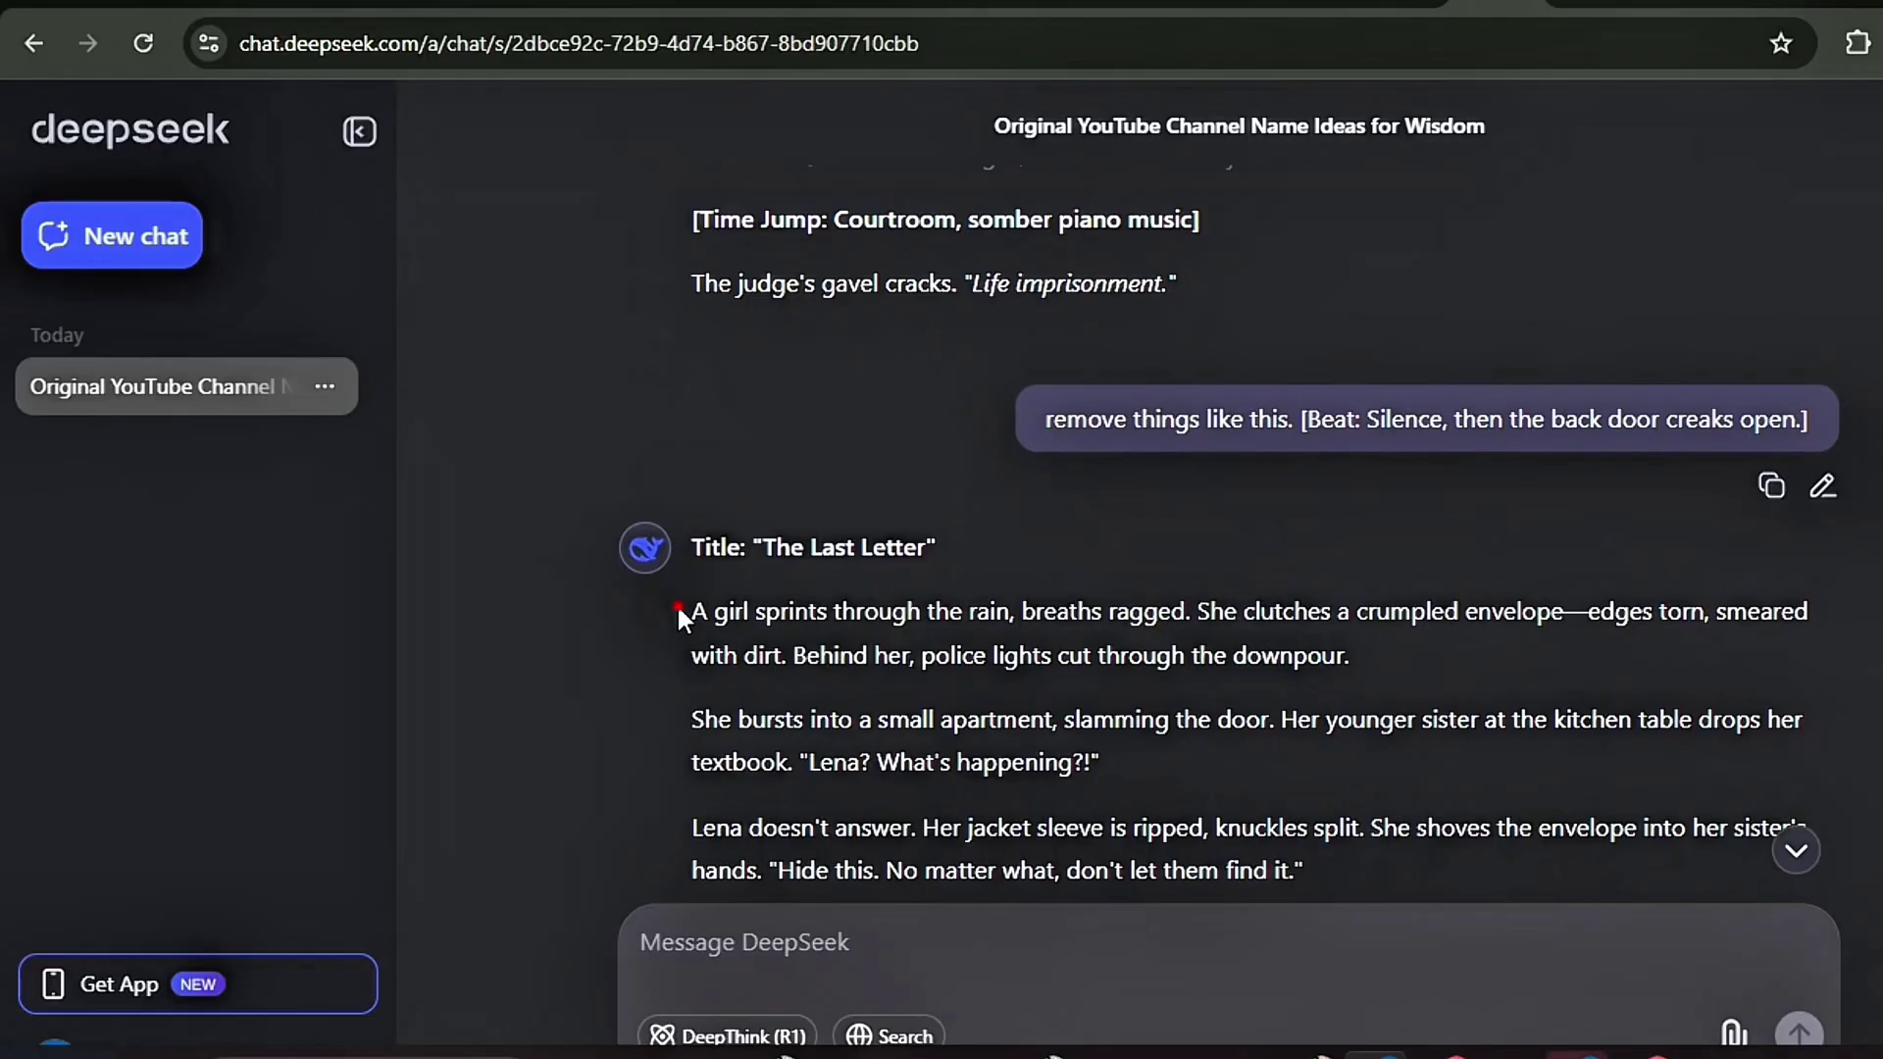
# Copy The Last Letter story from DeepSeek into DupDub's voiceover editor
pyautogui.moveTo(677, 604); pyautogui.dragTo(960, 990)
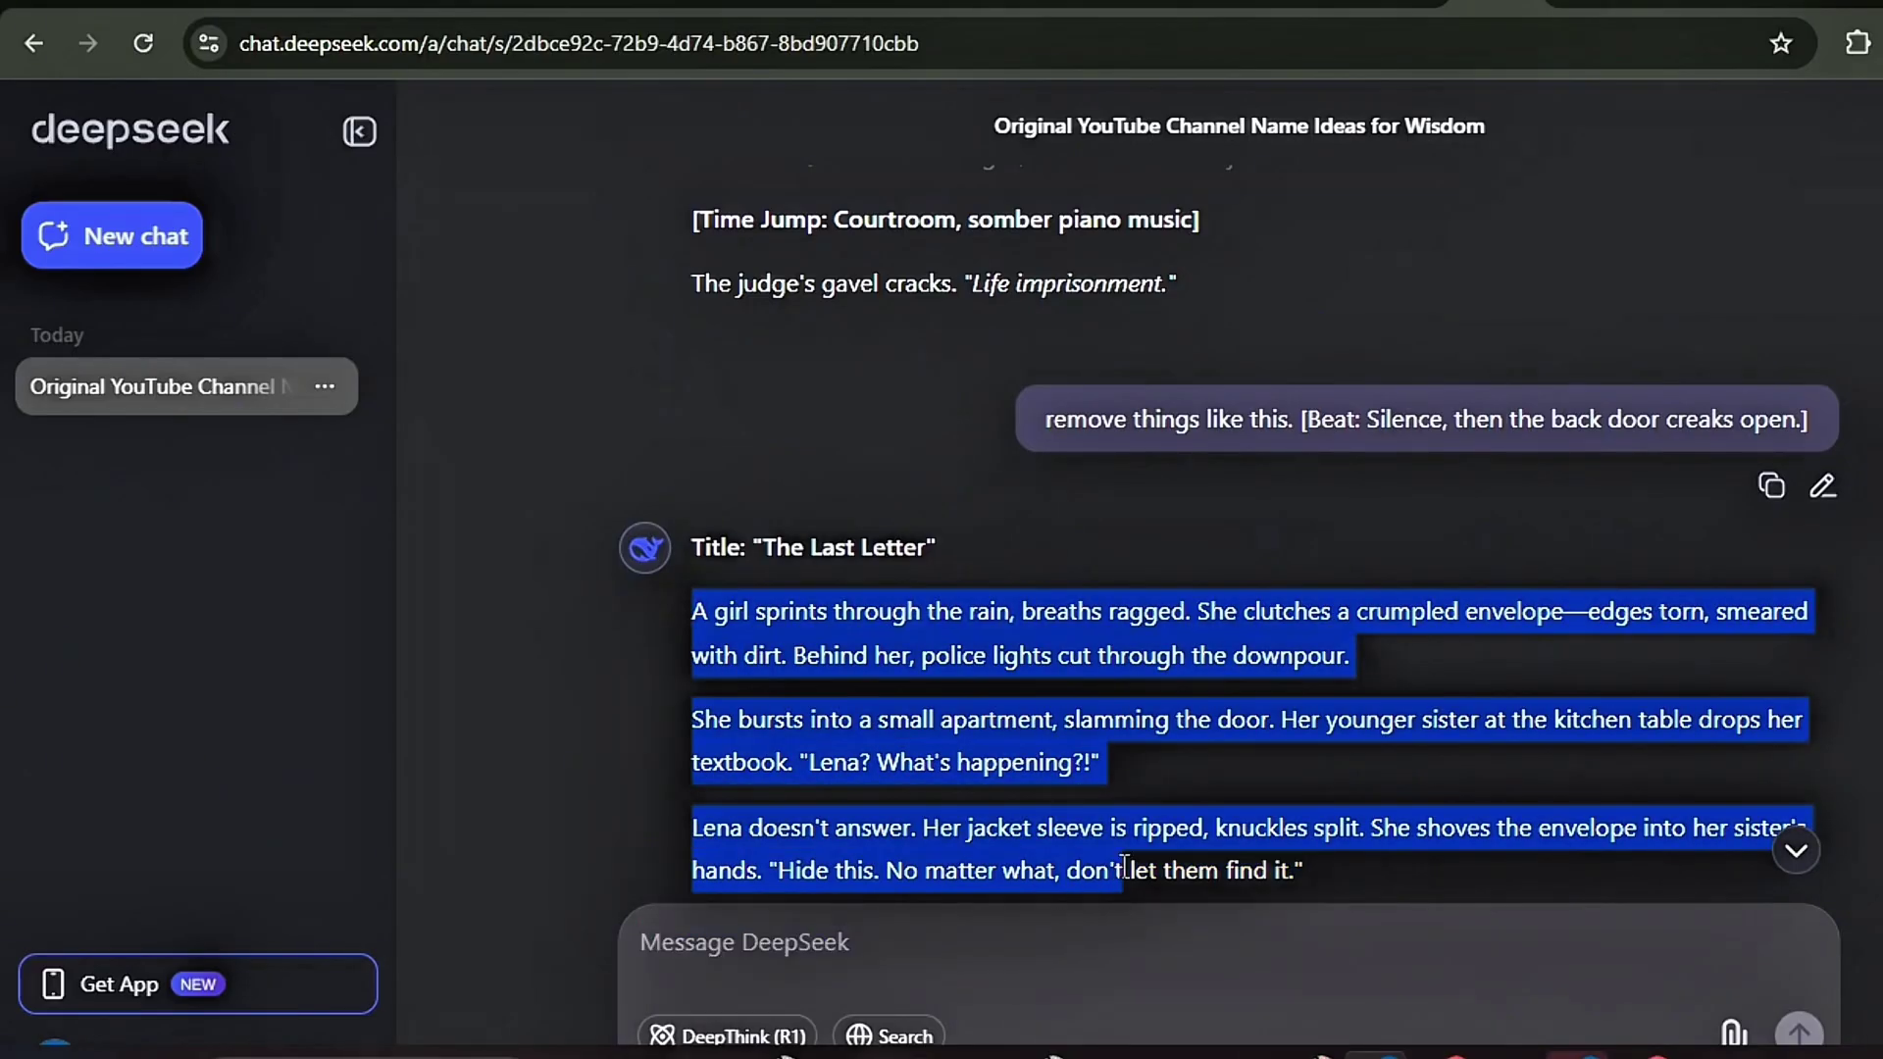
pyautogui.moveTo(1126, 870); pyautogui.dragTo(1195, 830)
pyautogui.rightClick(1187, 824)
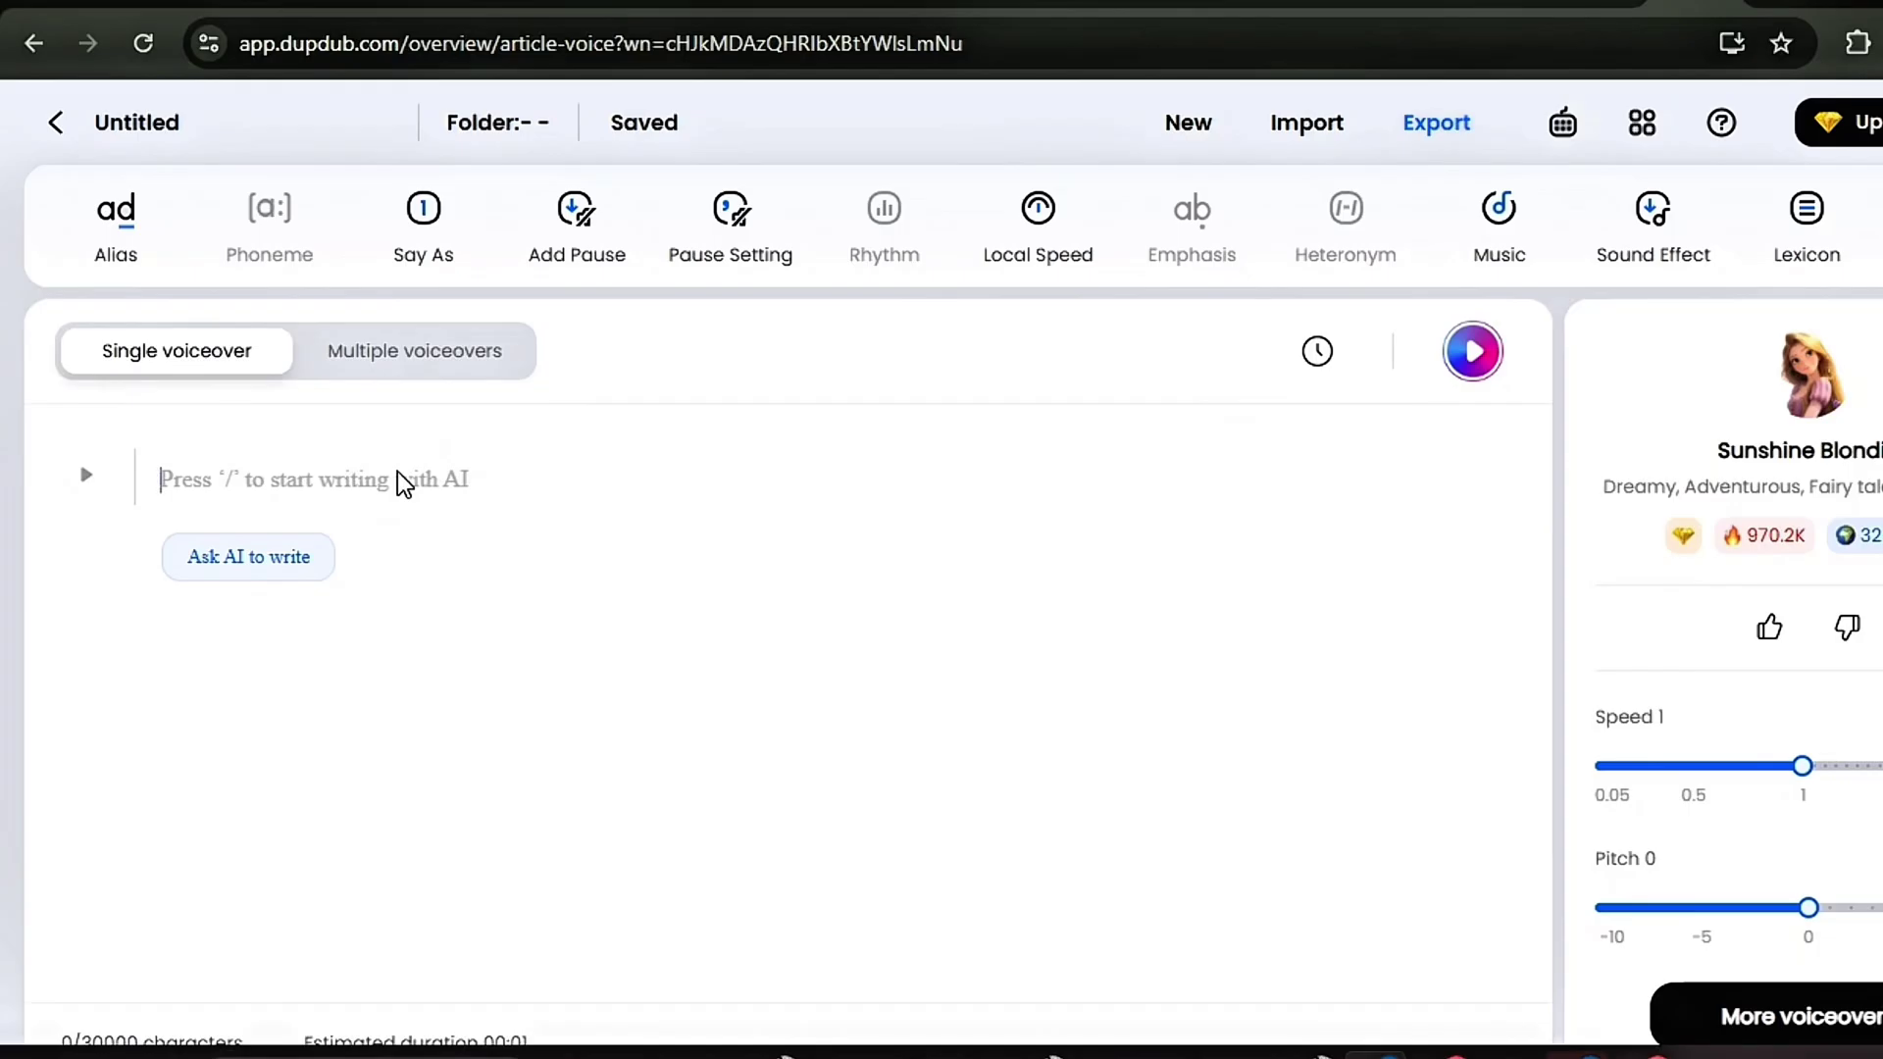
pyautogui.hotkey('ctrl', 'v')
pyautogui.hotkey('ctrl', 'v')
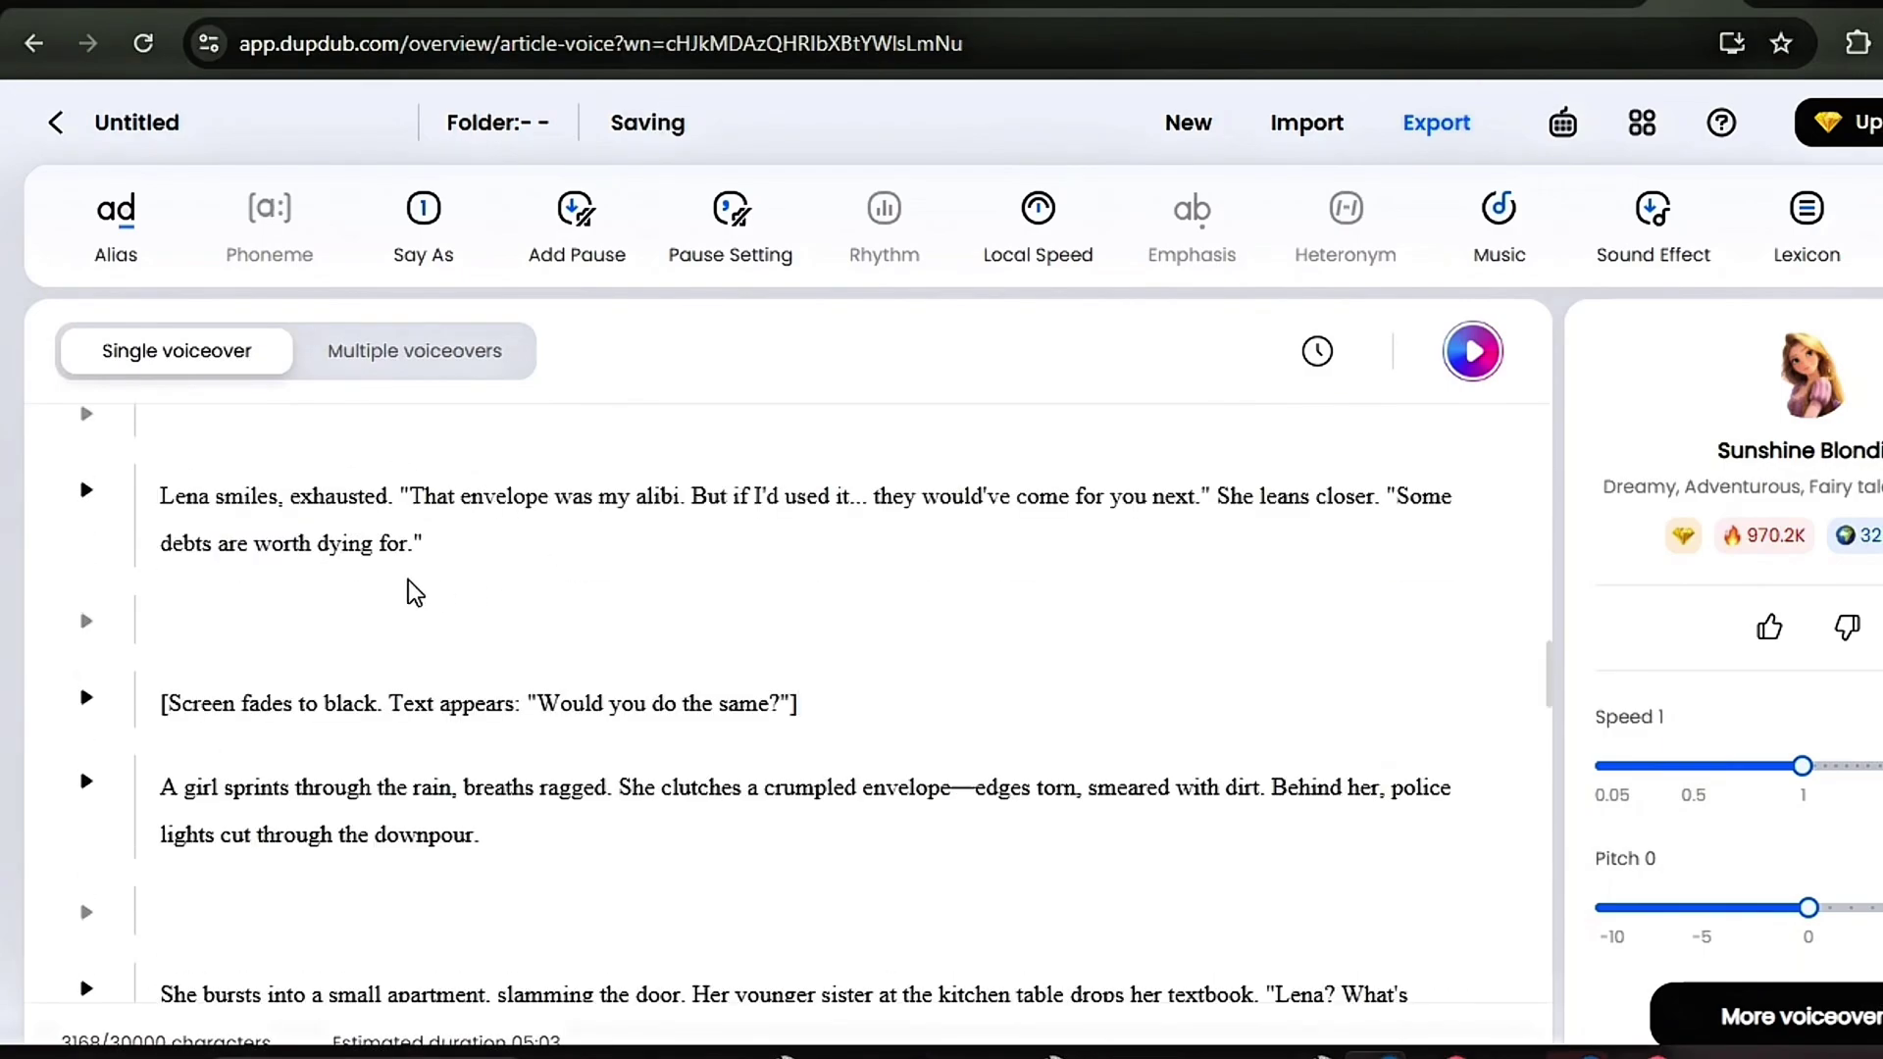
# Preview the Sarah Lepley and Albie Wood voices, then bring up the export format choices
pyautogui.click(1765, 1016)
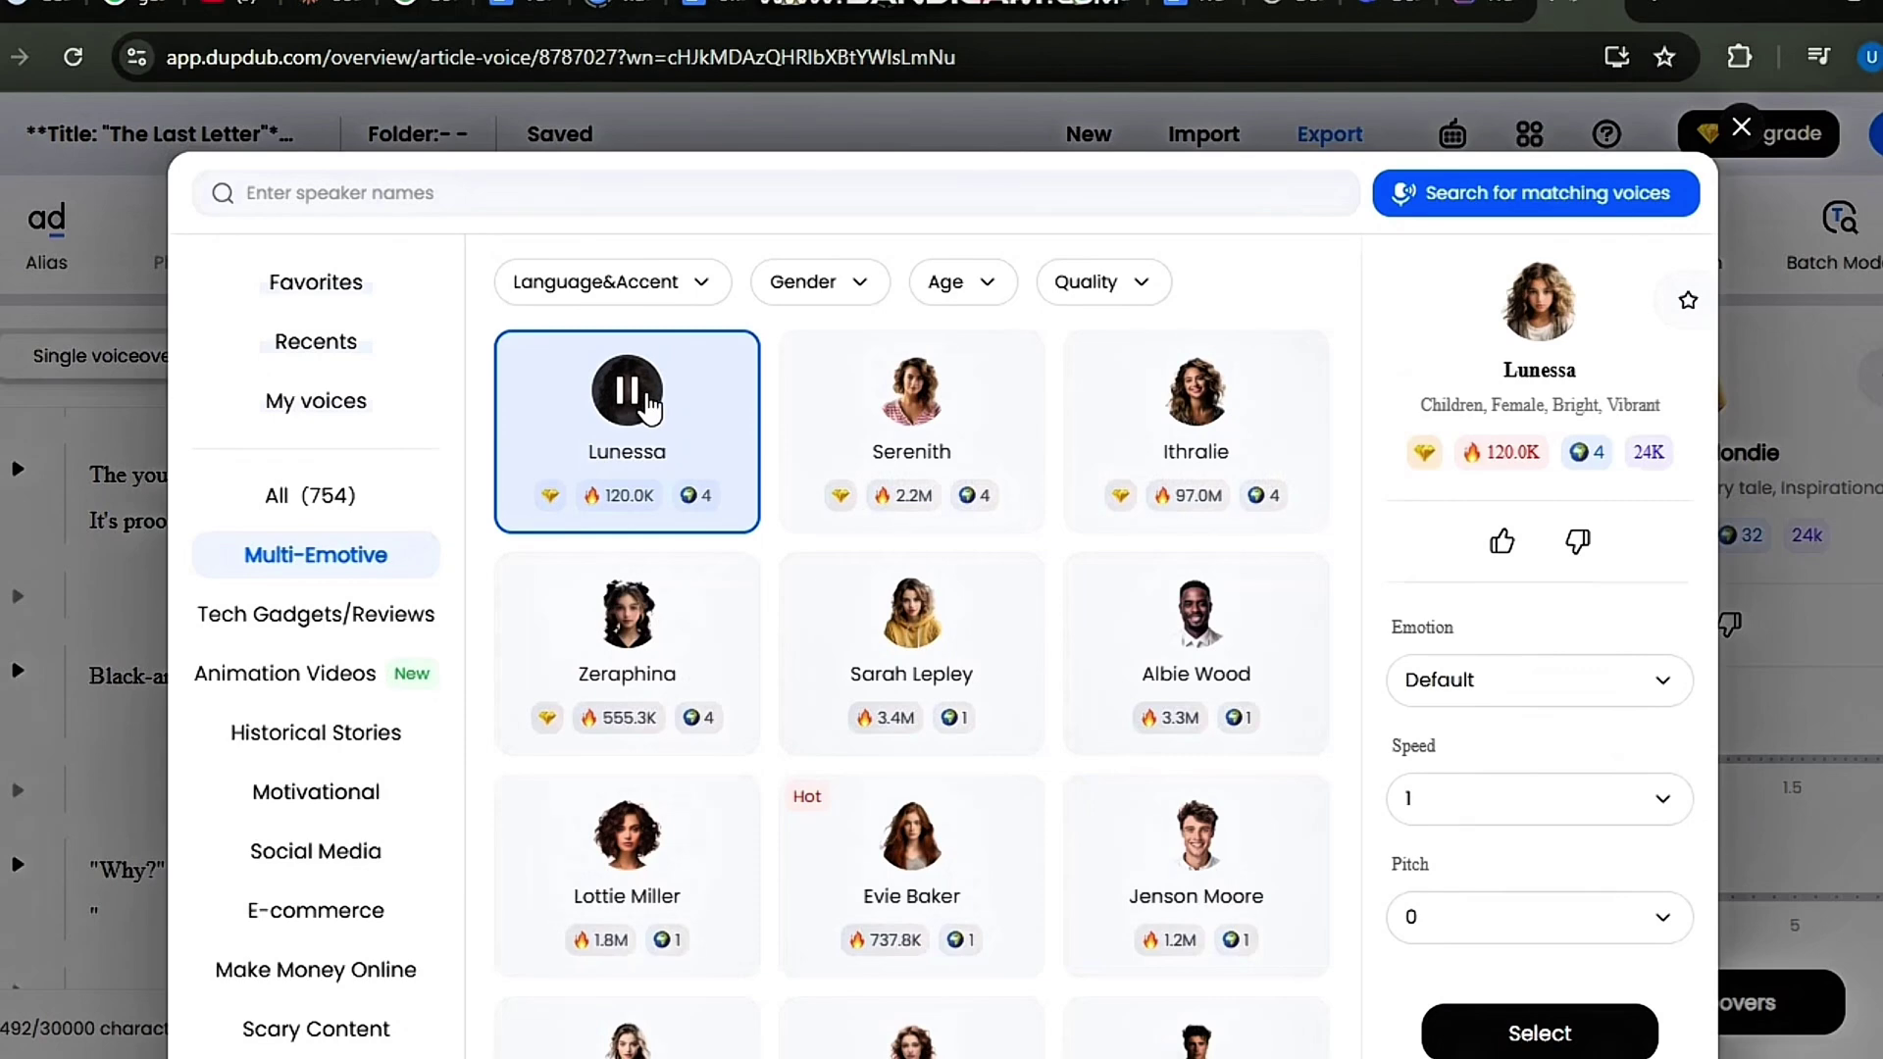
pyautogui.click(914, 642)
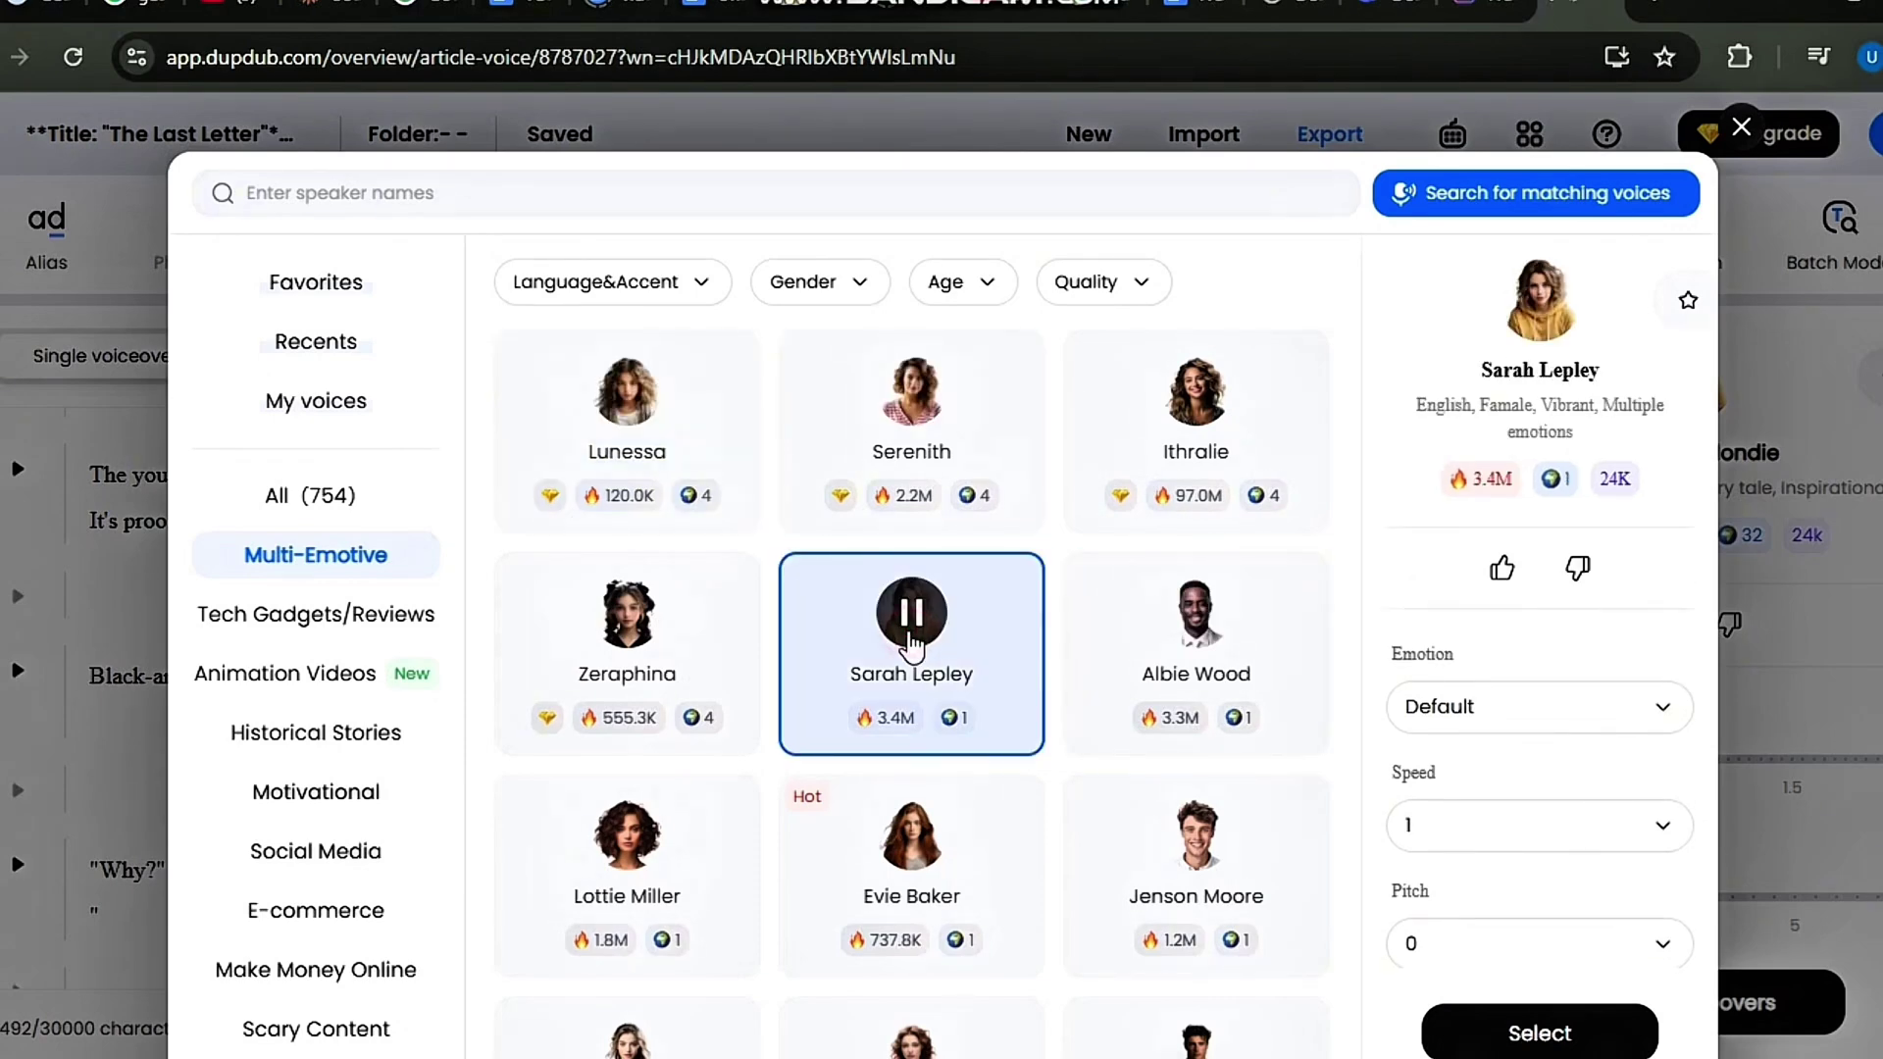
pyautogui.click(1192, 611)
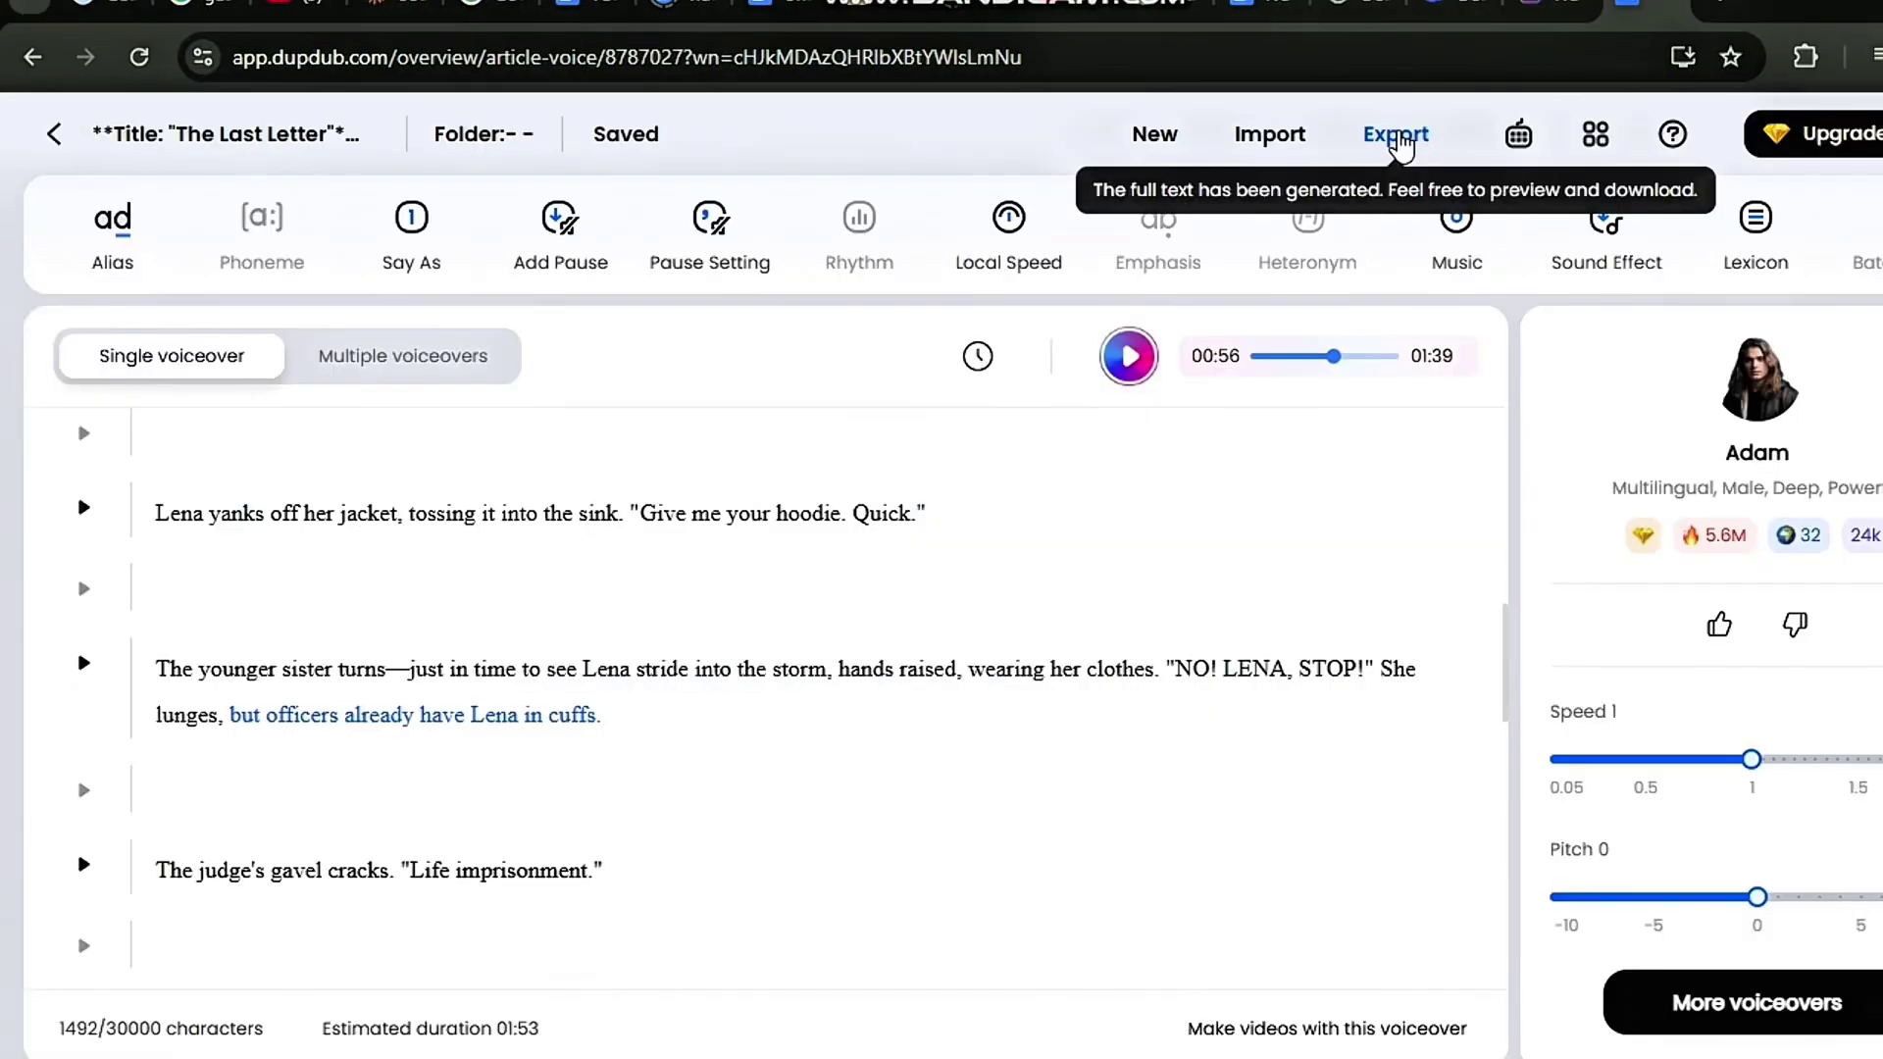
pyautogui.click(1401, 144)
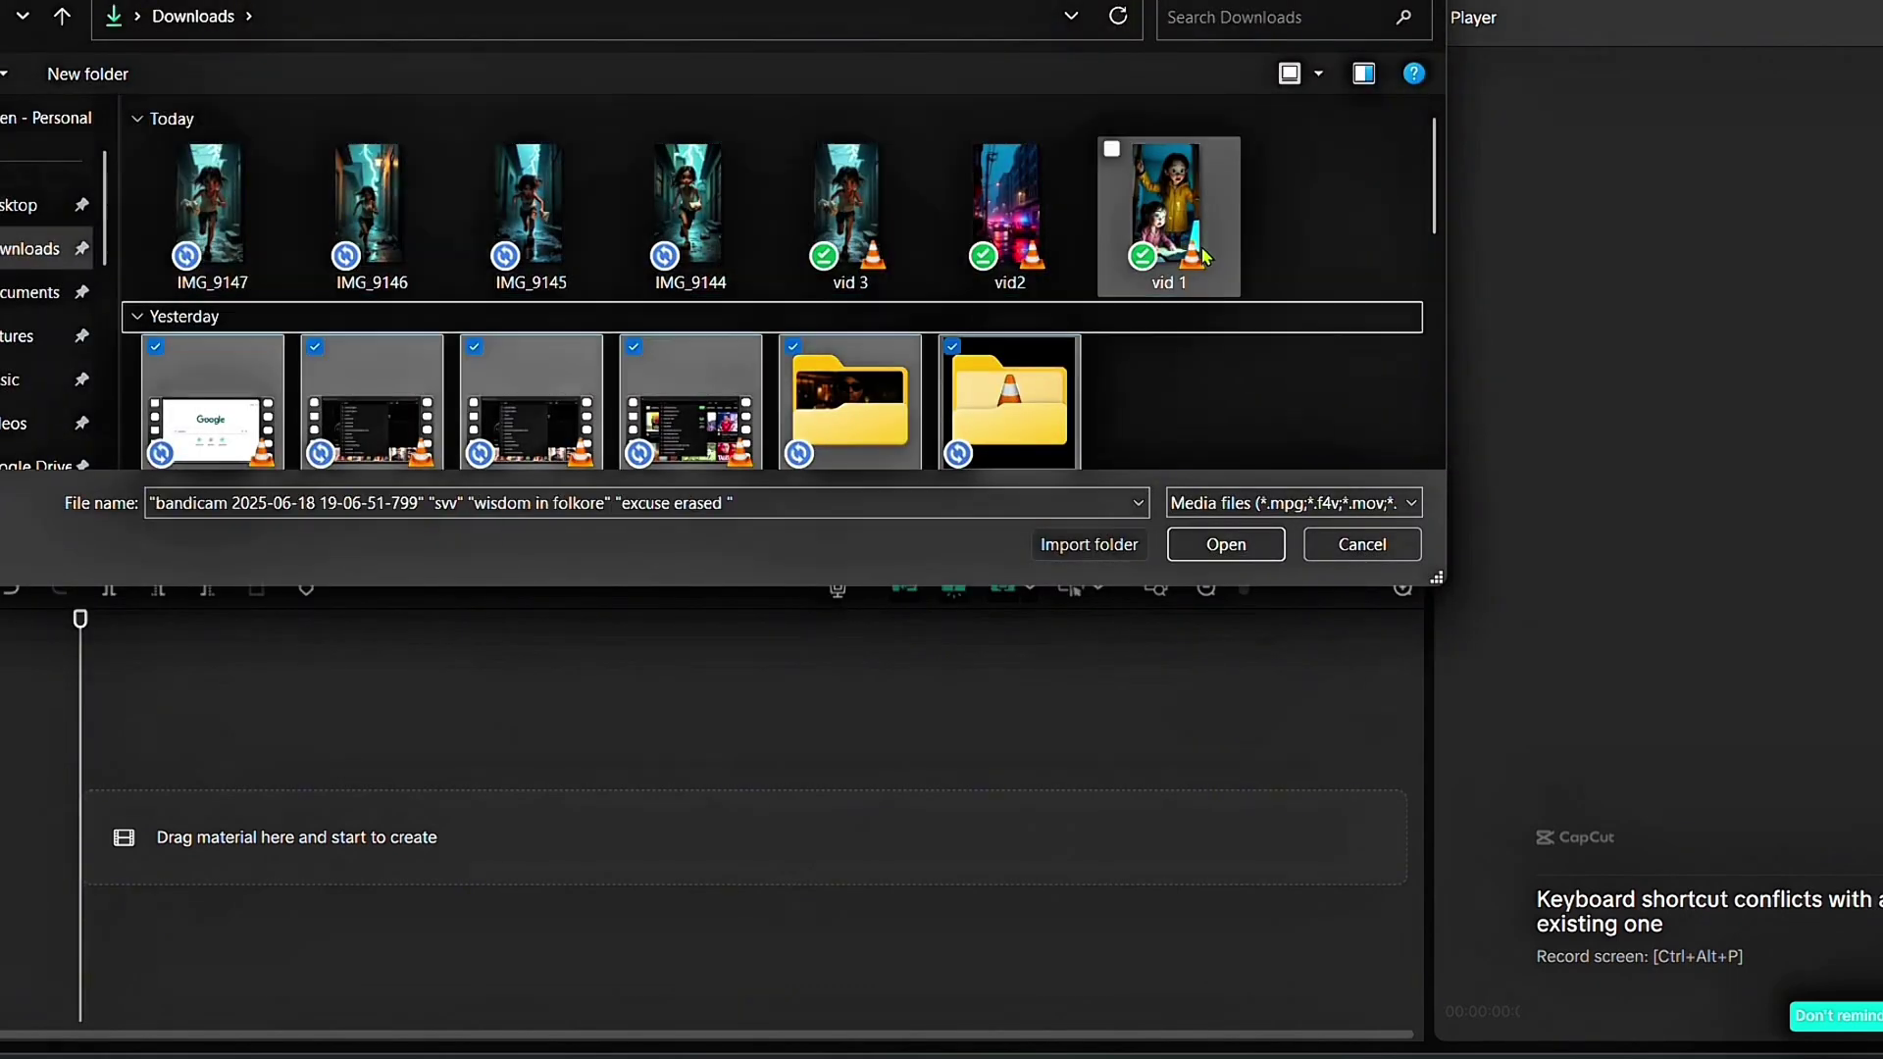
# Import all of today's downloaded clips and images into the CapCut project
pyautogui.click(1169, 214)
pyautogui.keyDown('shift'); pyautogui.click(219, 217); pyautogui.keyUp('shift')
pyautogui.press('Return')
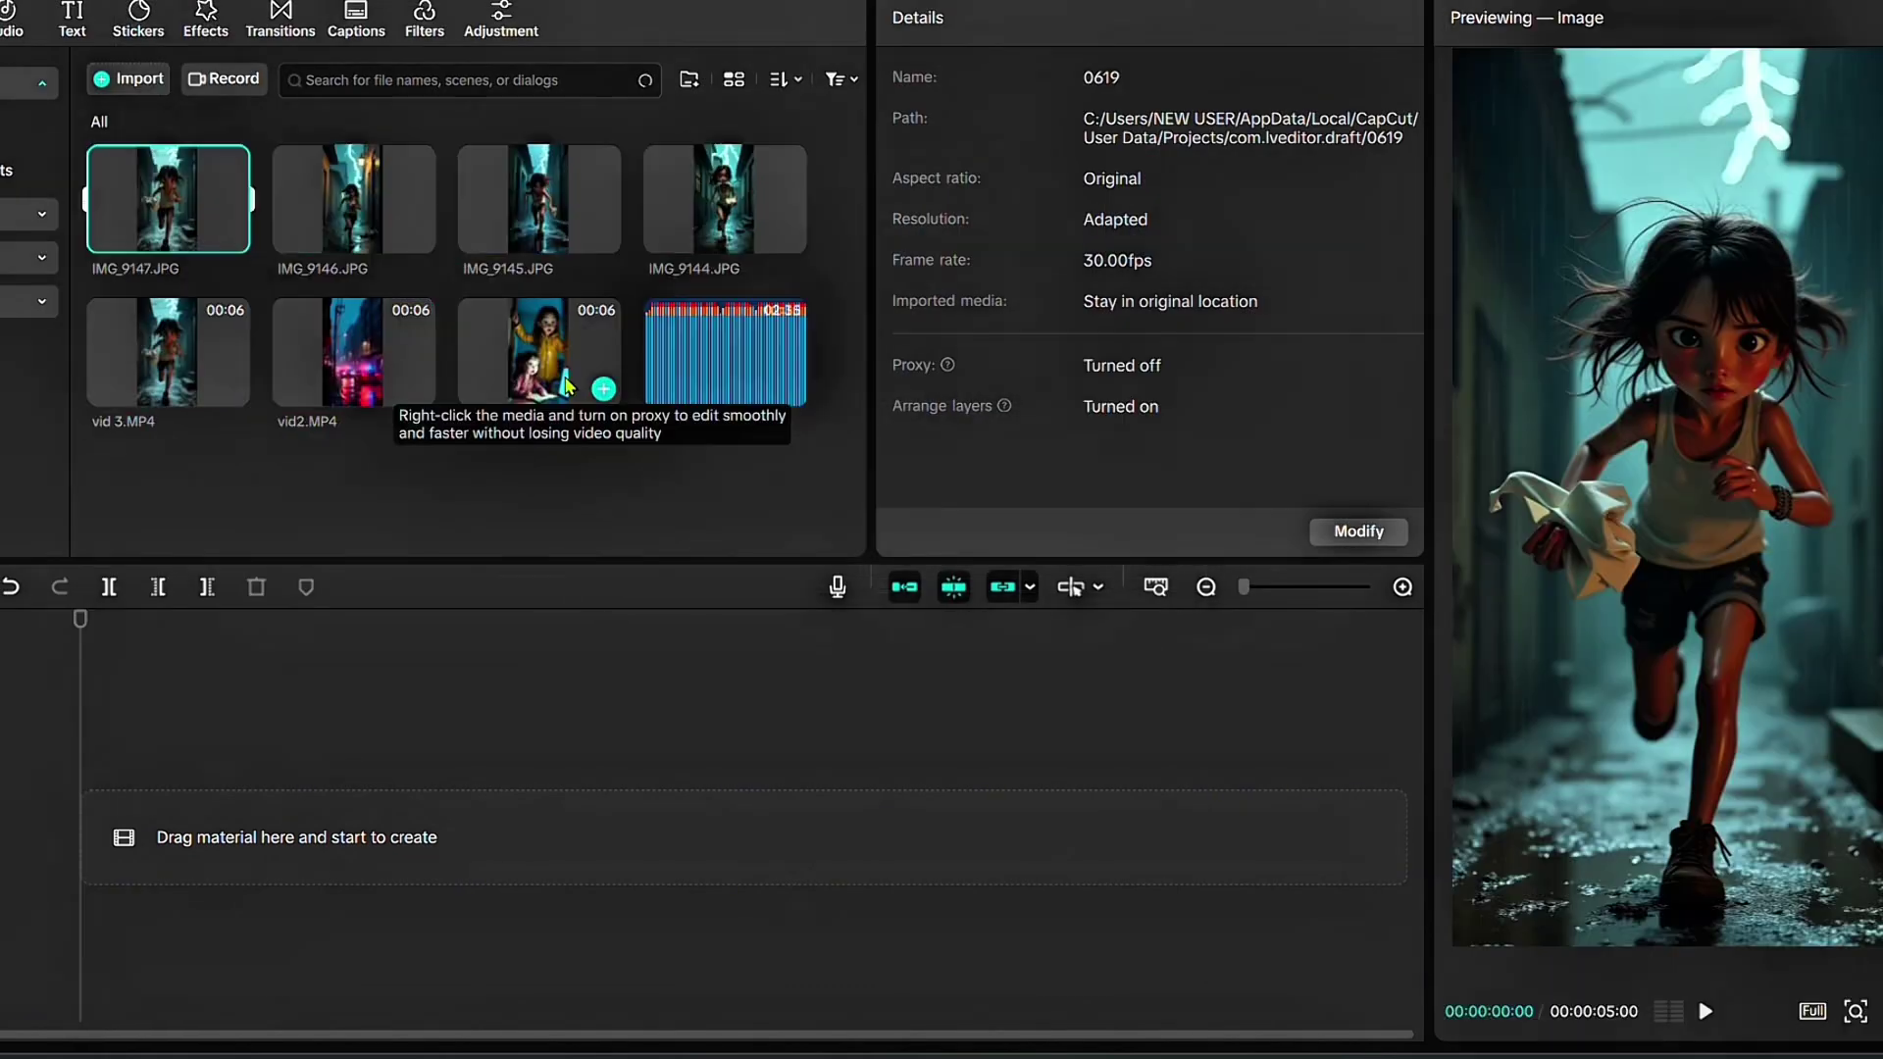
# Lay vid 1, vid2, vid 3, IMG_9144 and IMG_9145 in sequence along the timeline
pyautogui.moveTo(538, 353); pyautogui.dragTo(269, 974)
pyautogui.moveTo(1320, 588); pyautogui.dragTo(1253, 587)
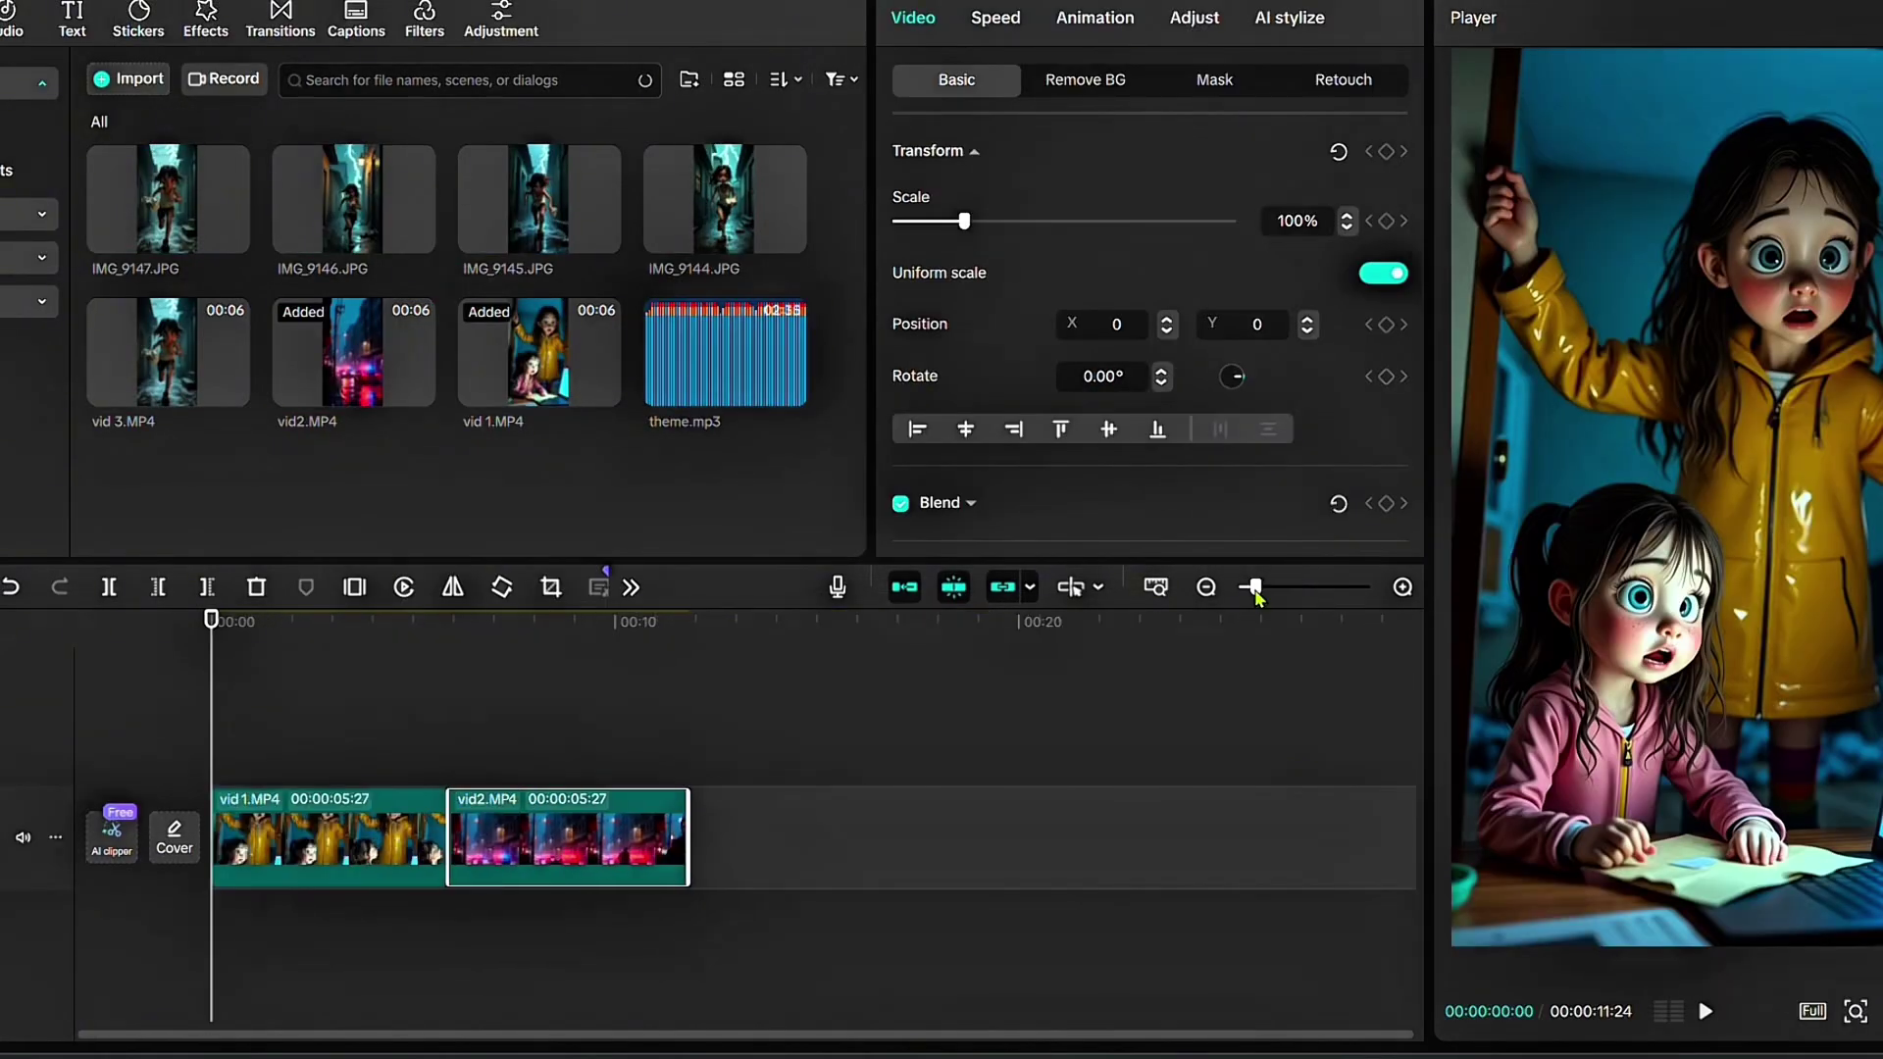
pyautogui.moveTo(168, 353); pyautogui.dragTo(656, 778)
pyautogui.moveTo(723, 199); pyautogui.dragTo(927, 796)
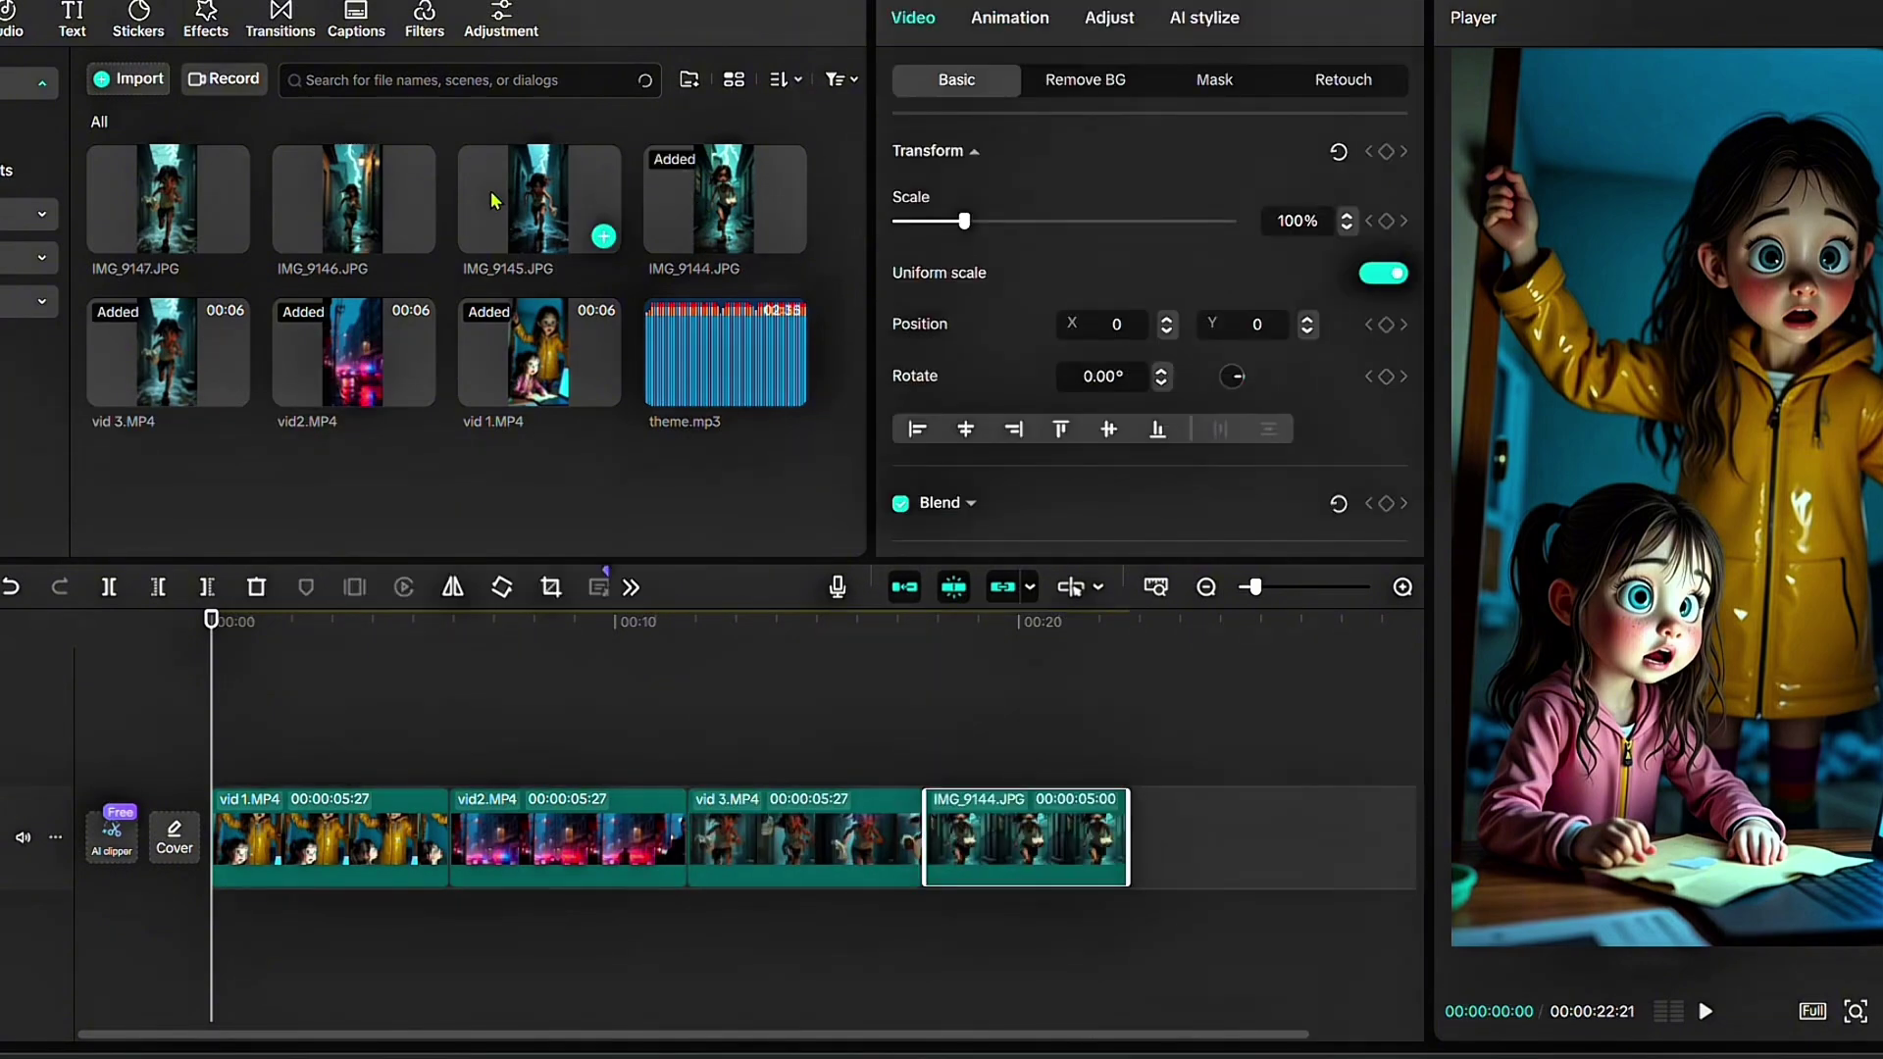
pyautogui.moveTo(492, 199); pyautogui.dragTo(1222, 838)
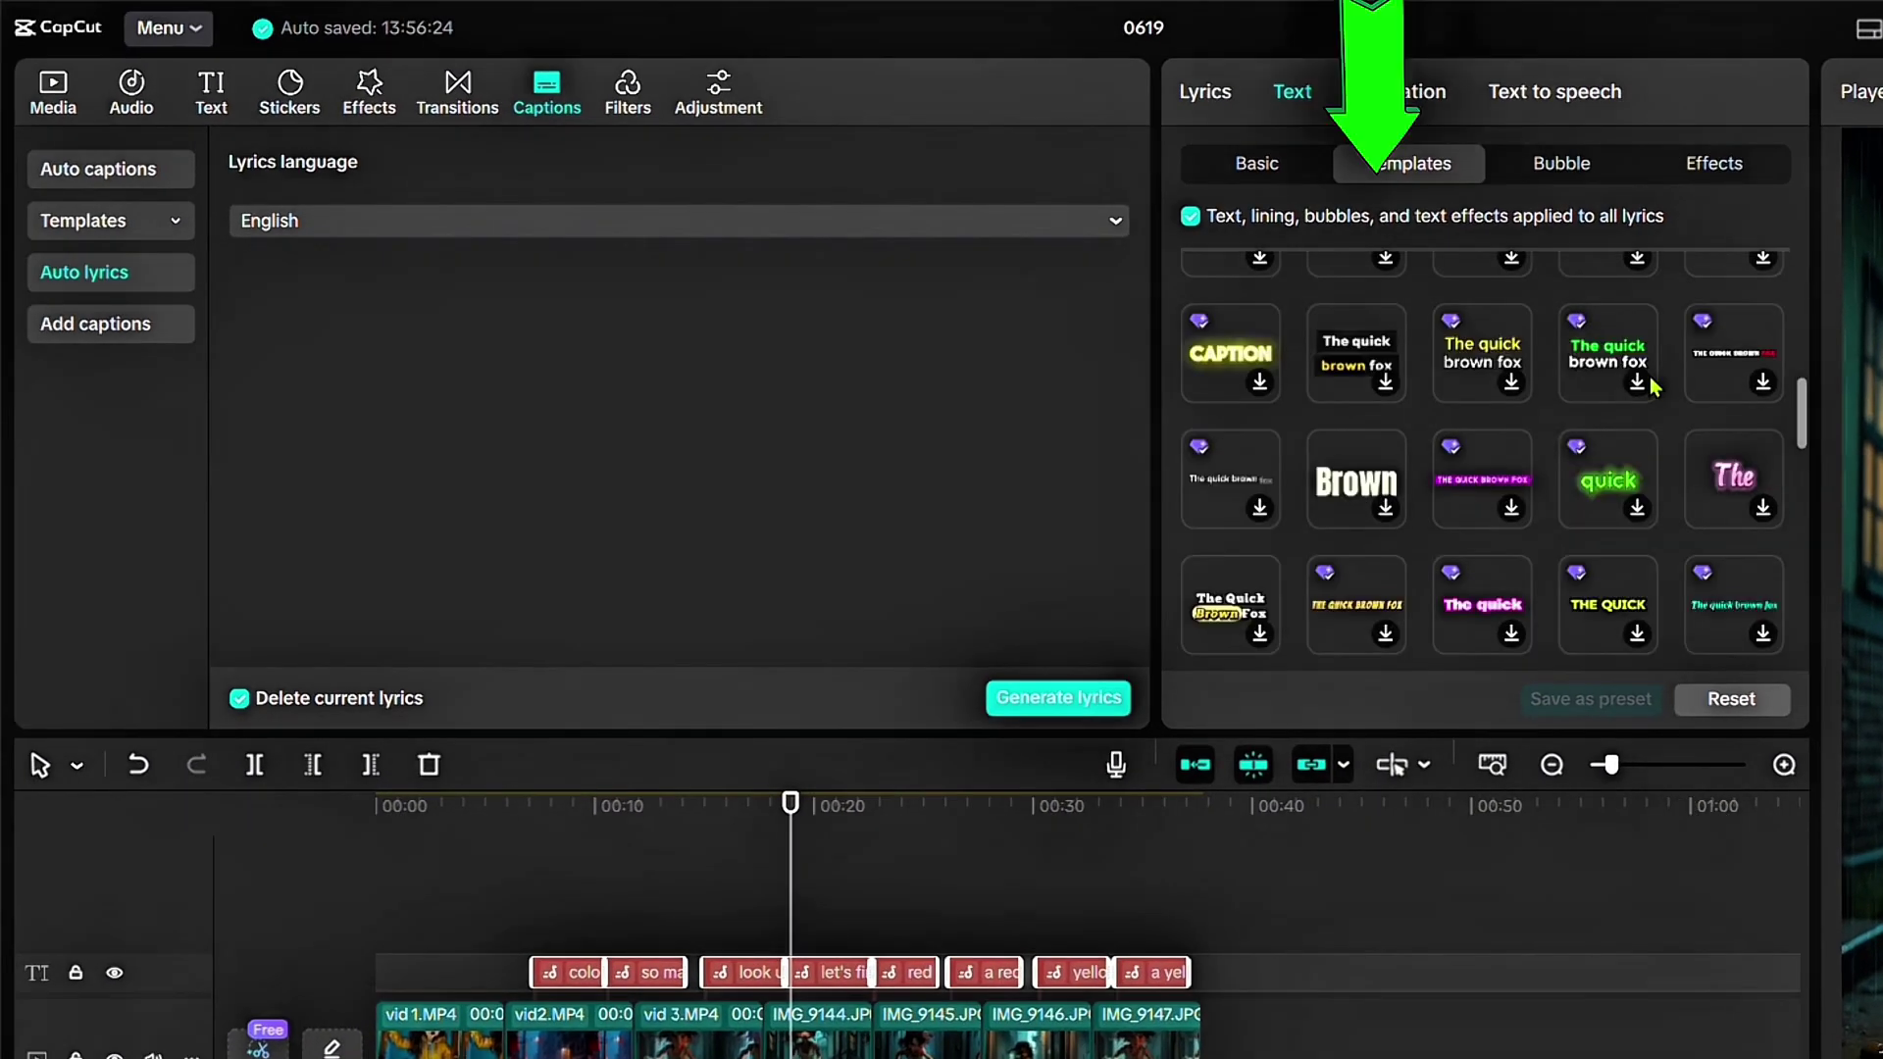
pyautogui.scroll(-1, 1652, 387)
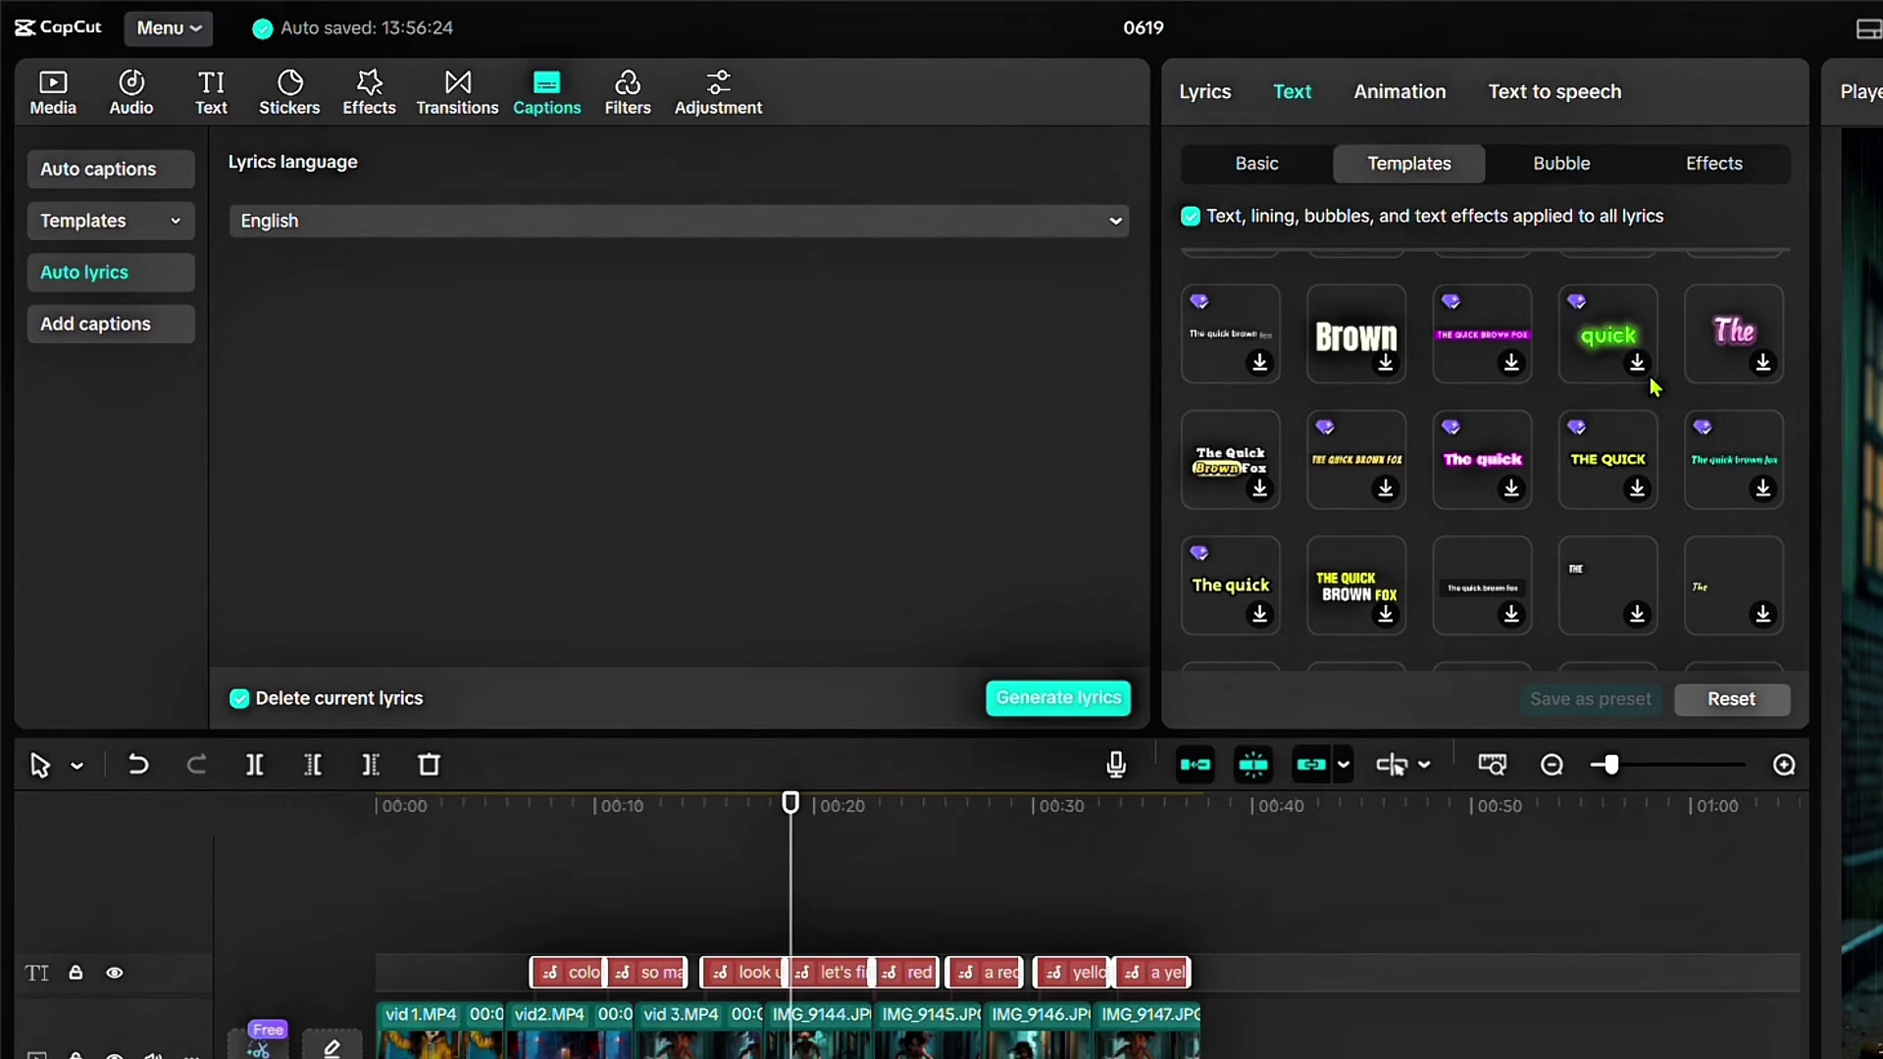
pyautogui.scroll(-2, 1651, 387)
# Apply a stylized orange text template to all the lyric captions
pyautogui.click(131, 91)
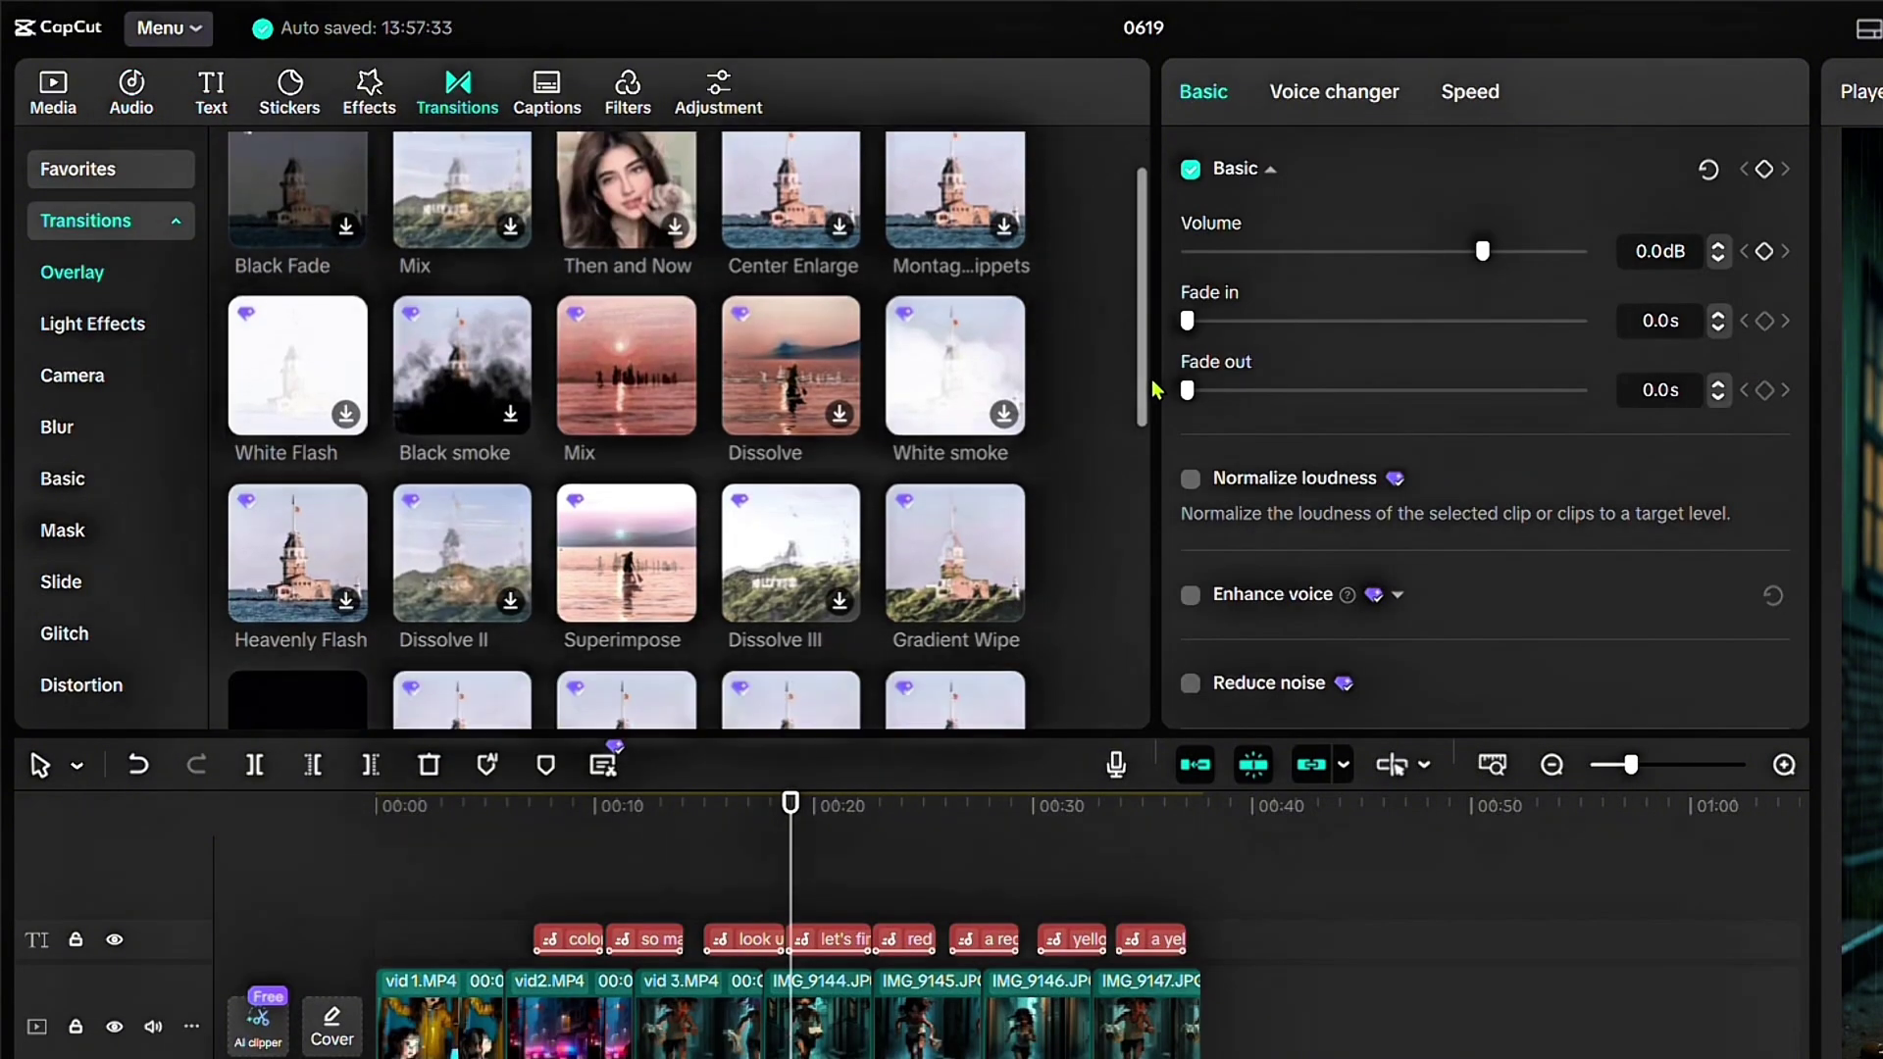
pyautogui.scroll(-1, 1151, 423)
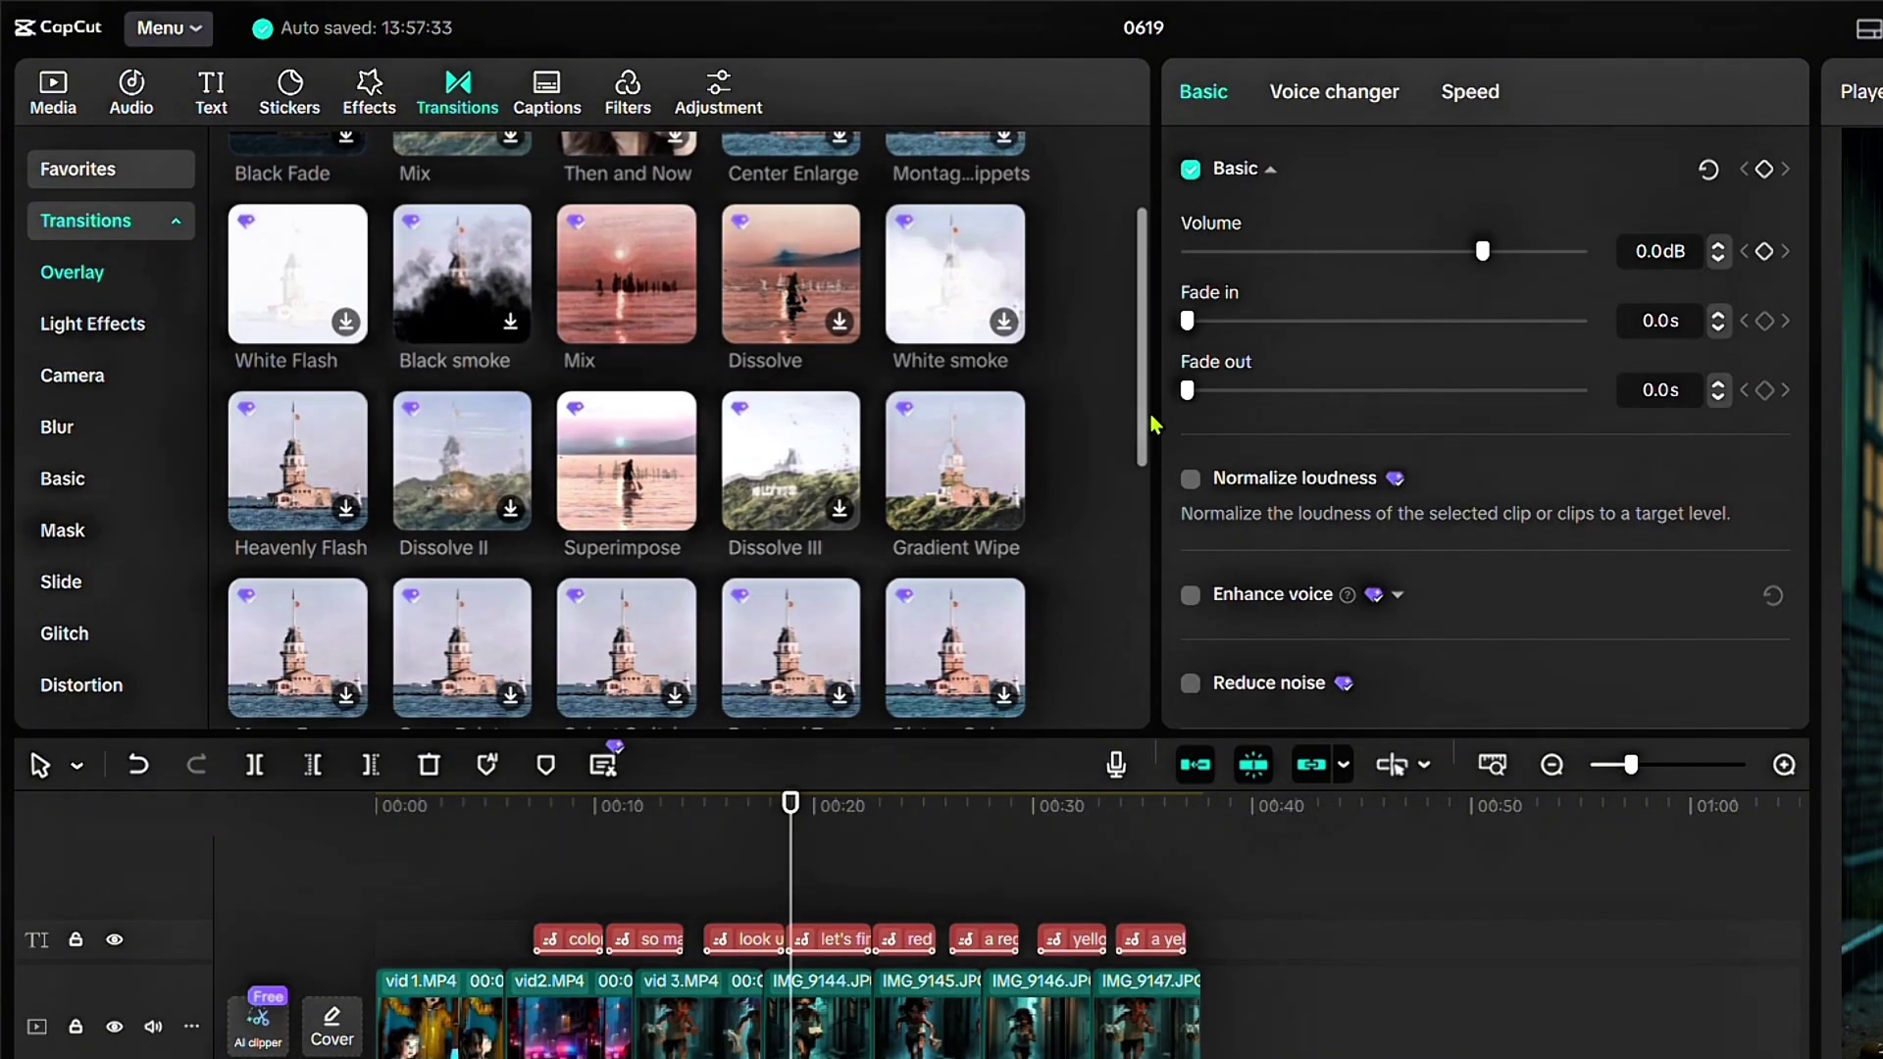
pyautogui.scroll(-2, 1152, 423)
pyautogui.scroll(-2, 1162, 486)
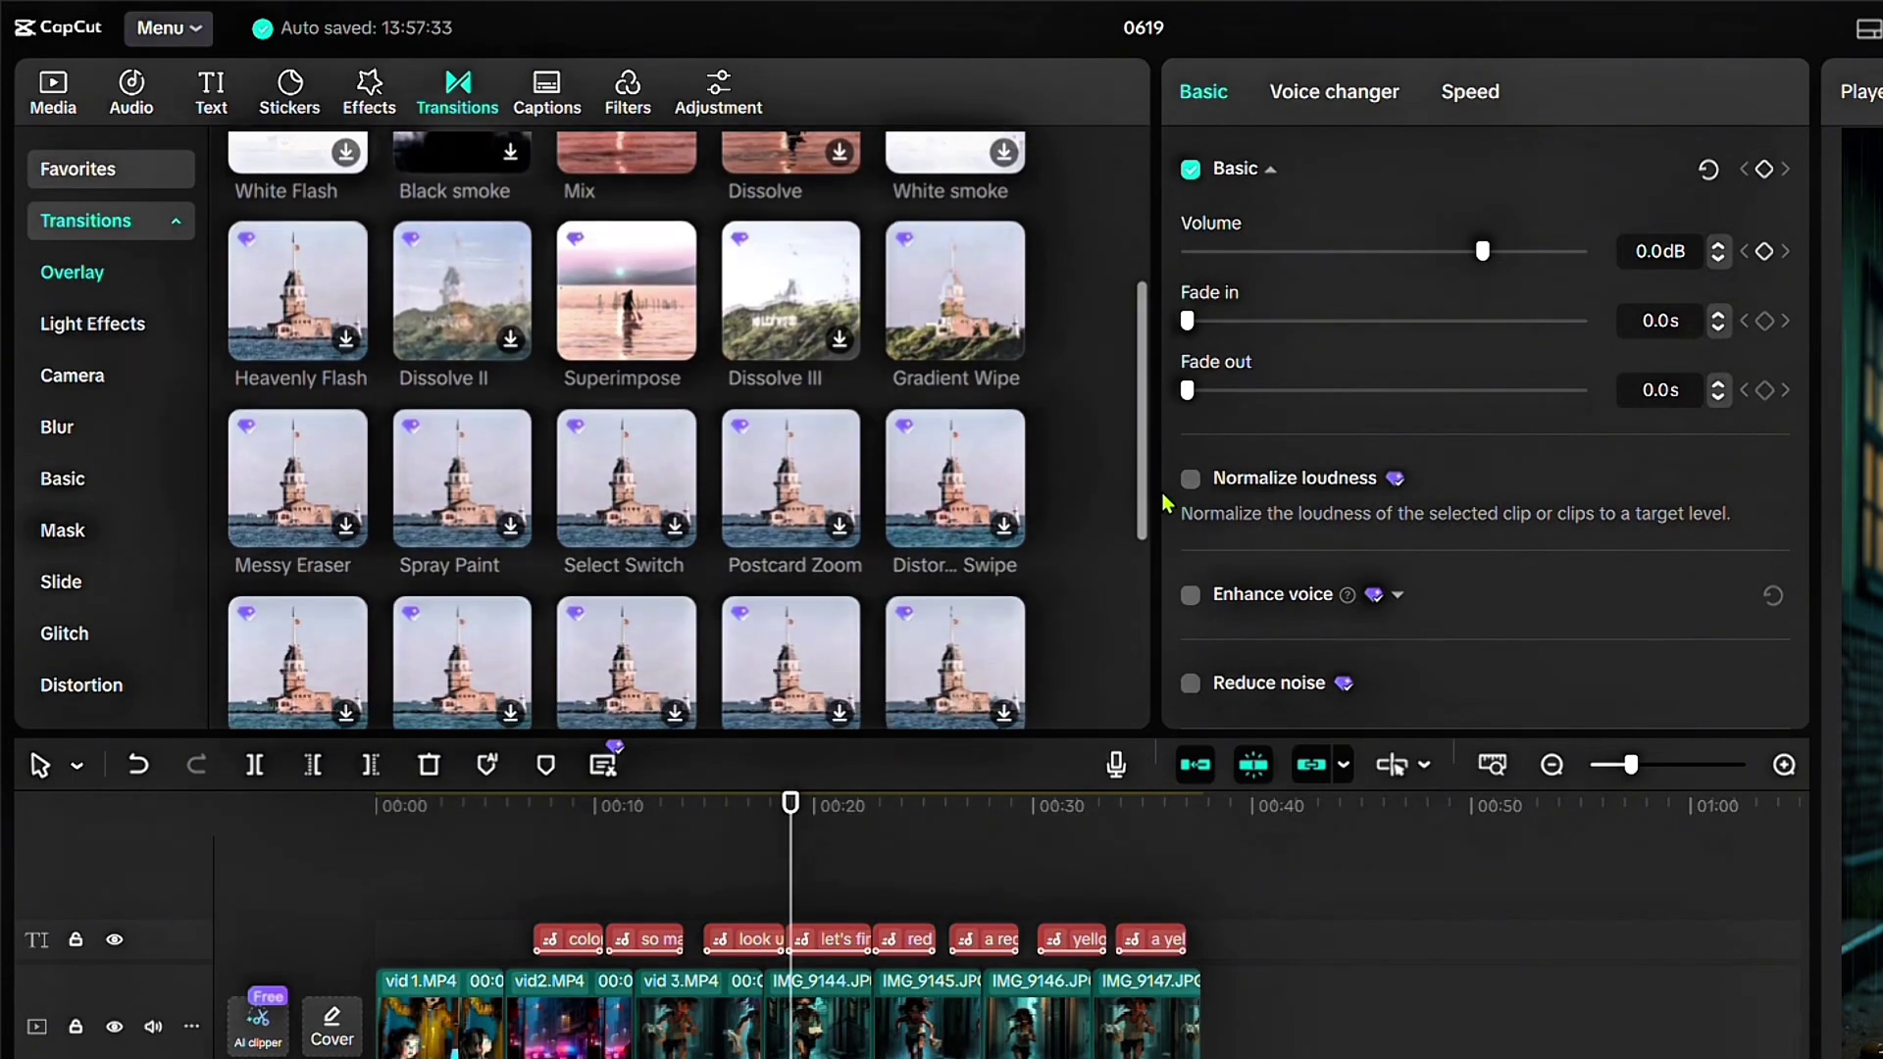
pyautogui.scroll(-5, 1156, 560)
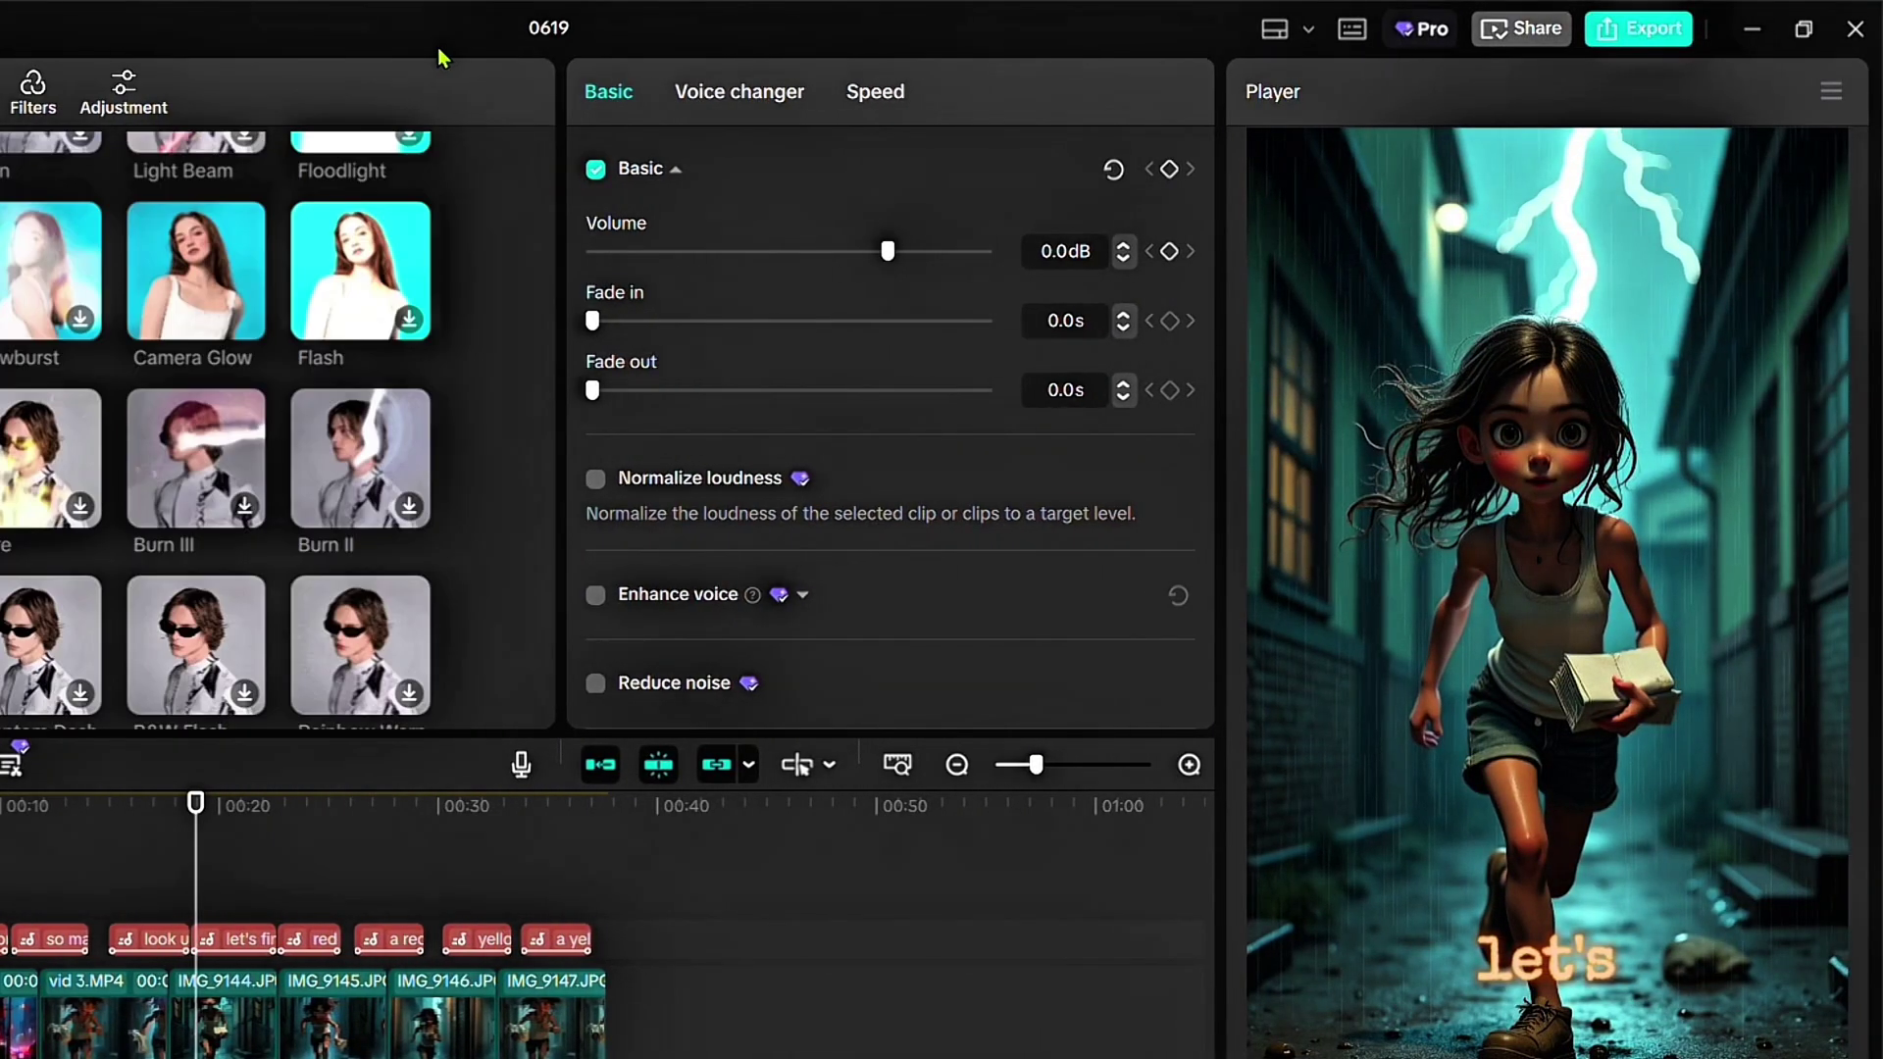